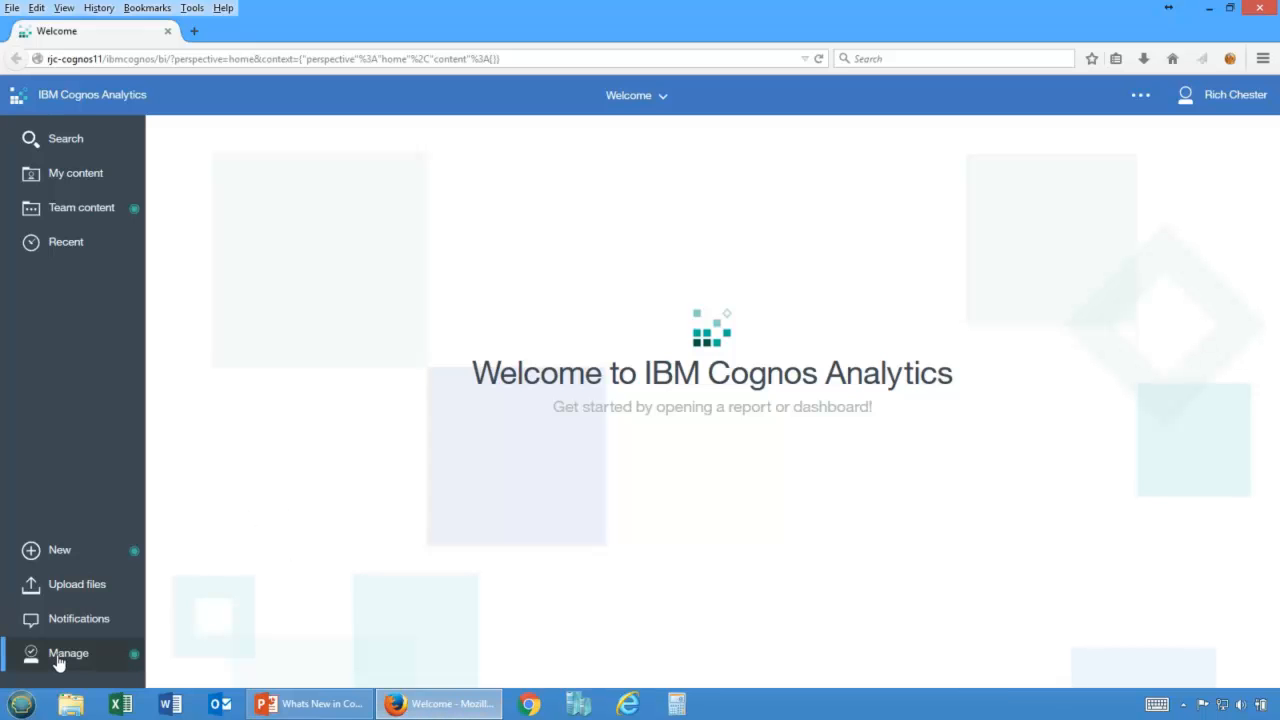
# Start a new data server connection and choose the Microsoft SQL Server type, then close it.
pyautogui.click(57, 662)
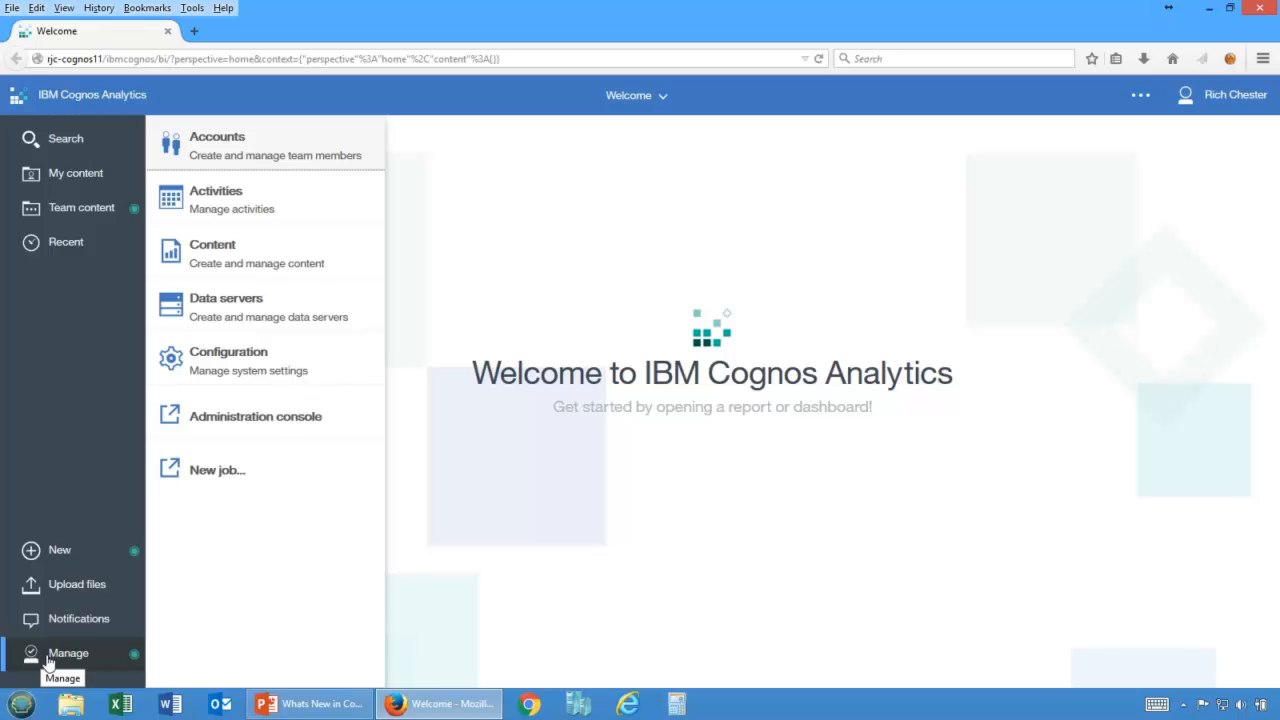
pyautogui.click(238, 311)
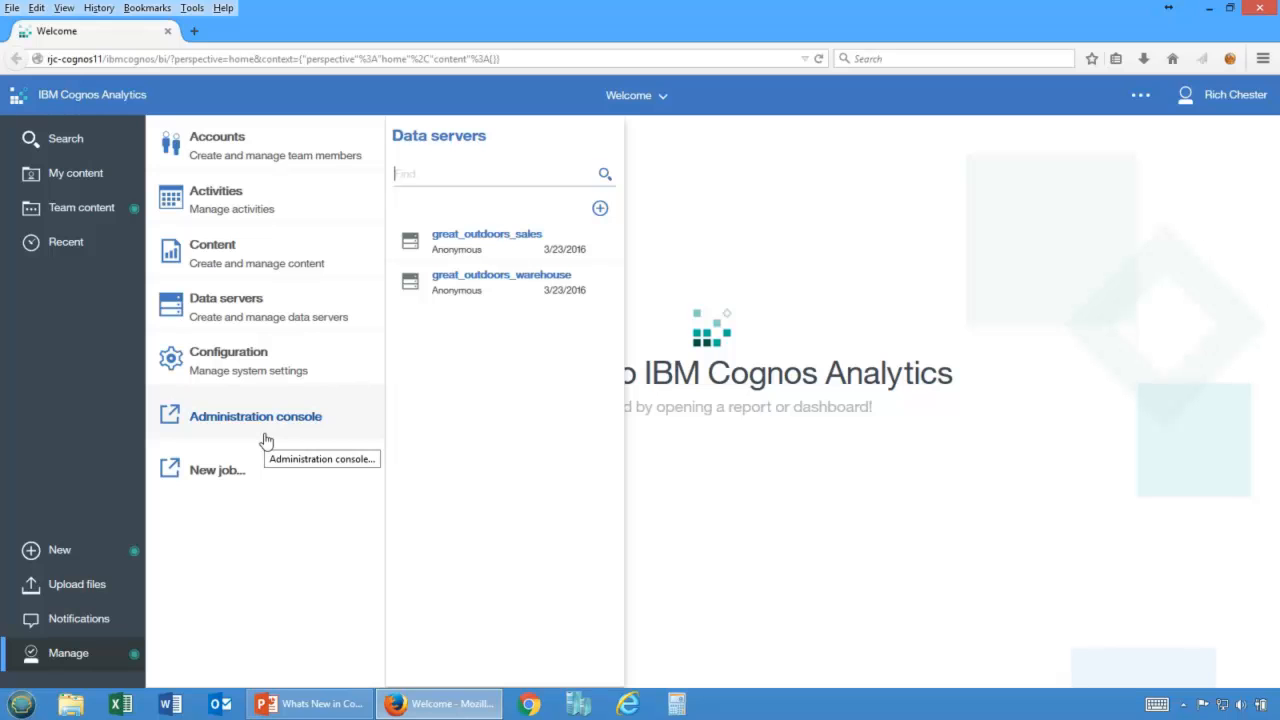
pyautogui.click(599, 209)
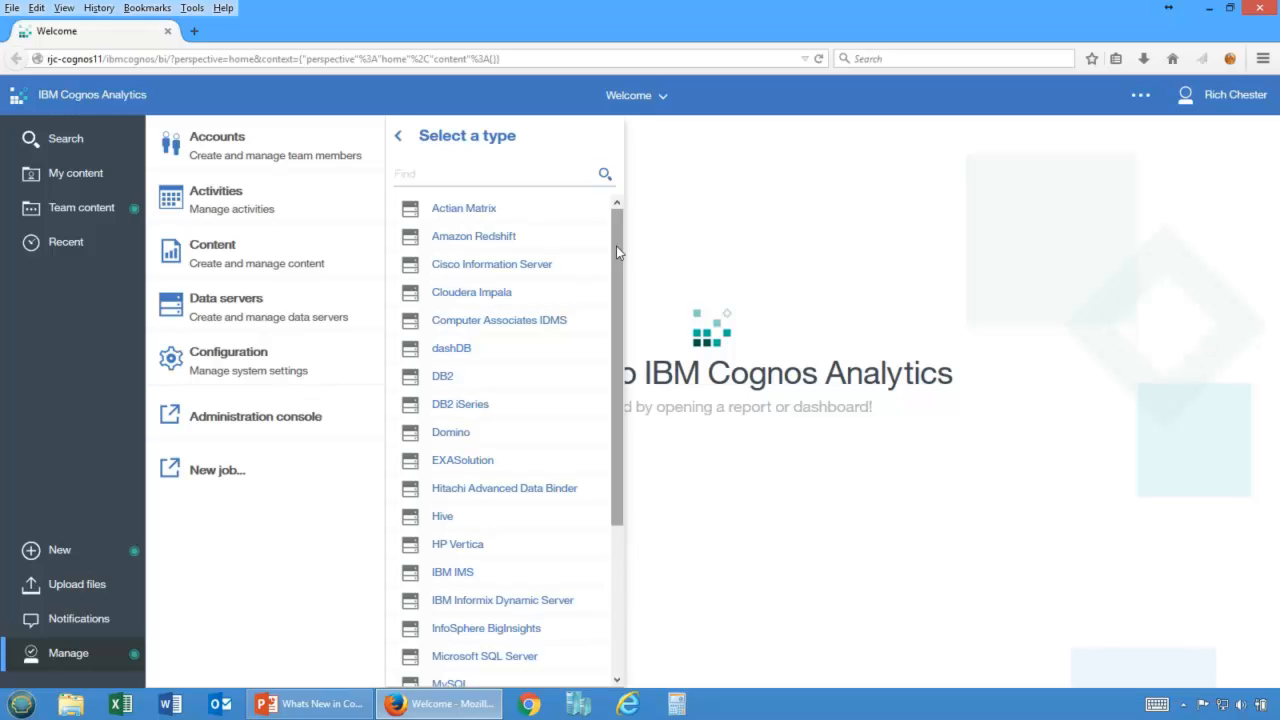
pyautogui.moveTo(616, 251); pyautogui.dragTo(628, 427)
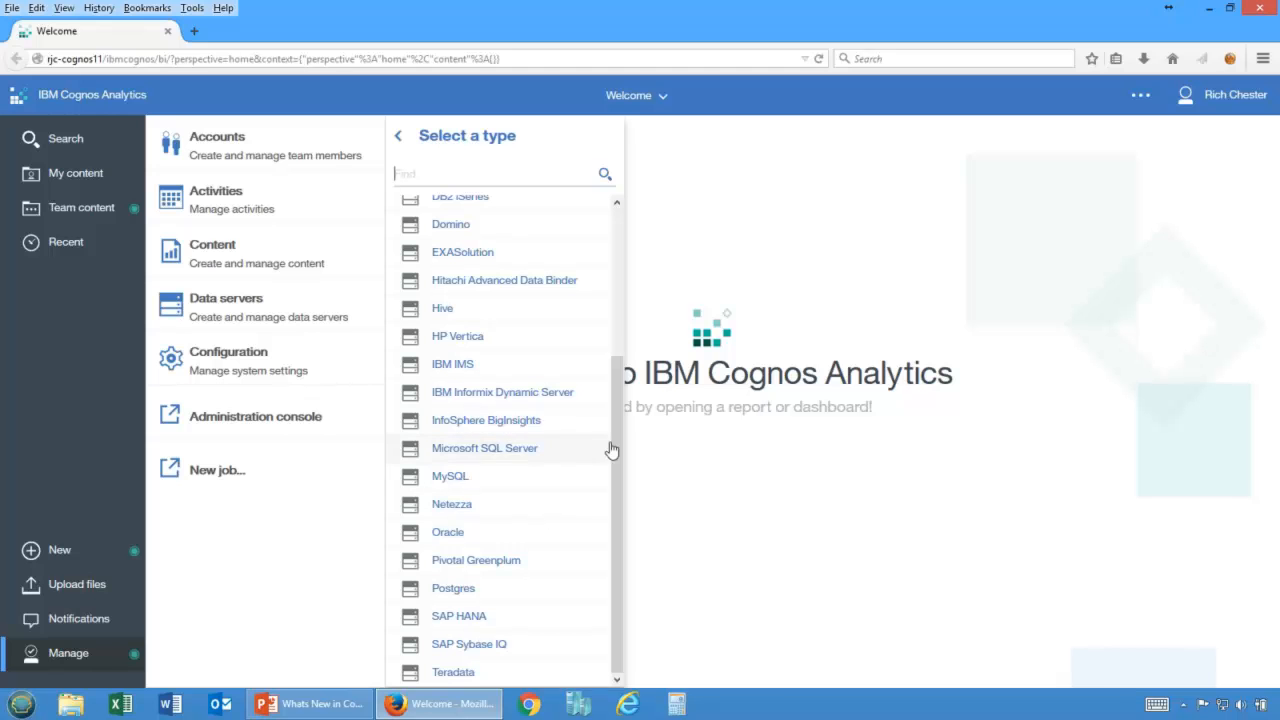
pyautogui.moveTo(616, 452); pyautogui.dragTo(617, 274)
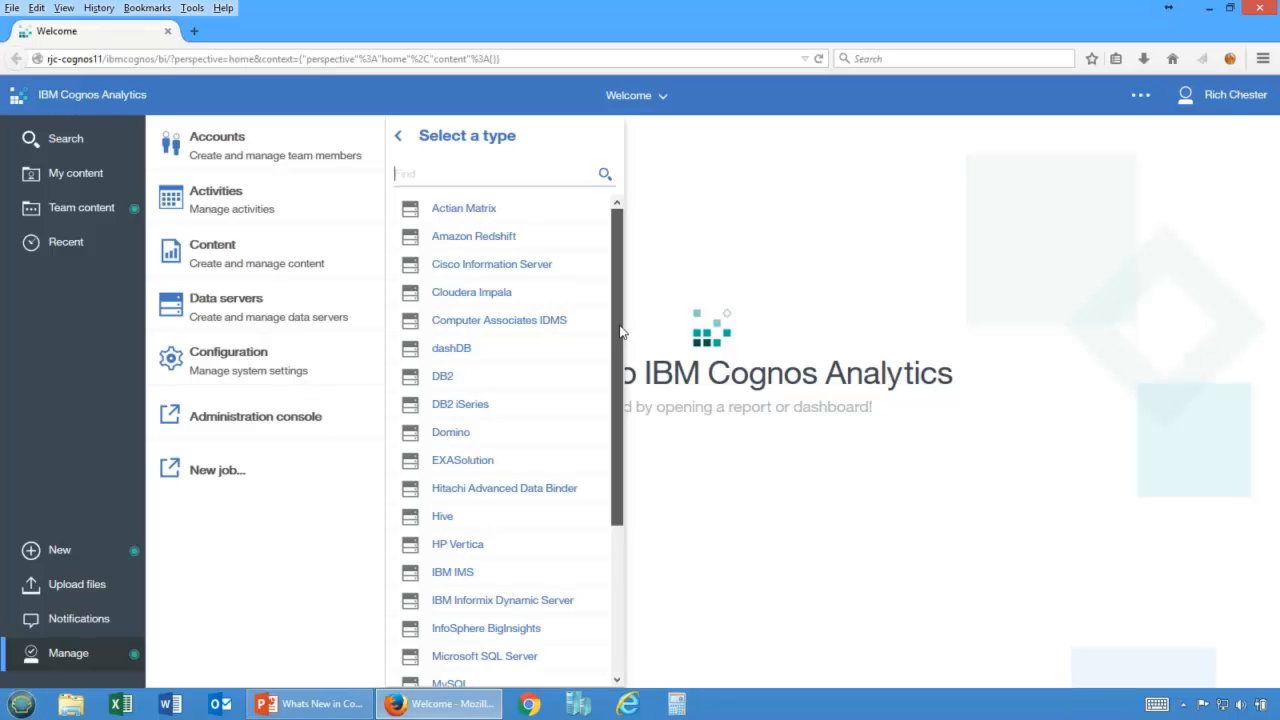
pyautogui.moveTo(620, 354)
pyautogui.mouseDown()
pyautogui.moveTo(617, 505)
pyautogui.moveTo(611, 374)
pyautogui.mouseUp()
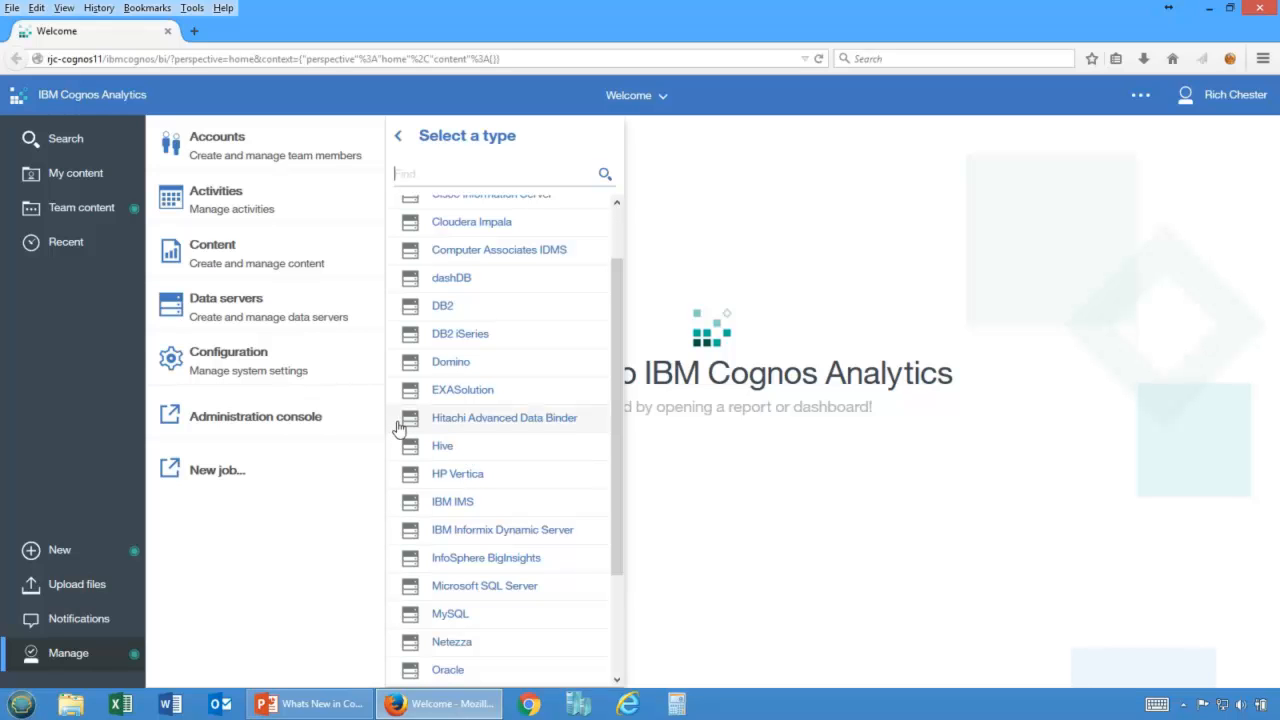
pyautogui.scroll(-3, 546, 430)
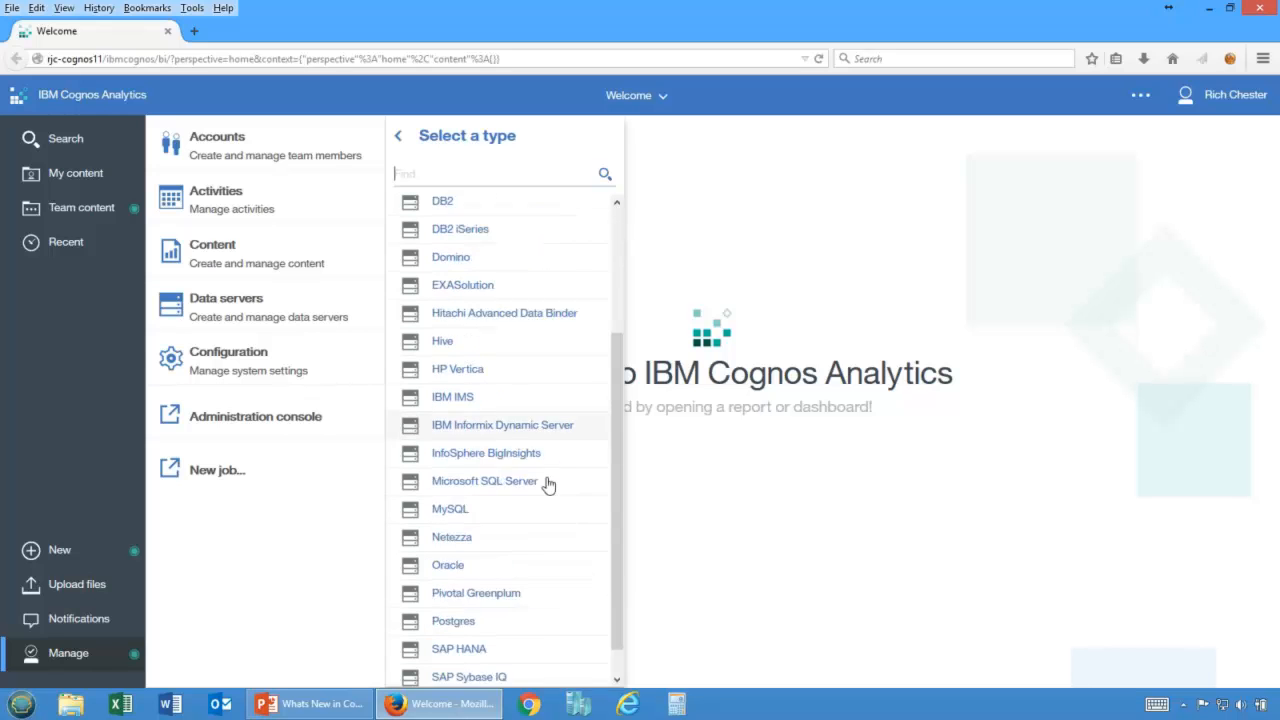
pyautogui.click(510, 456)
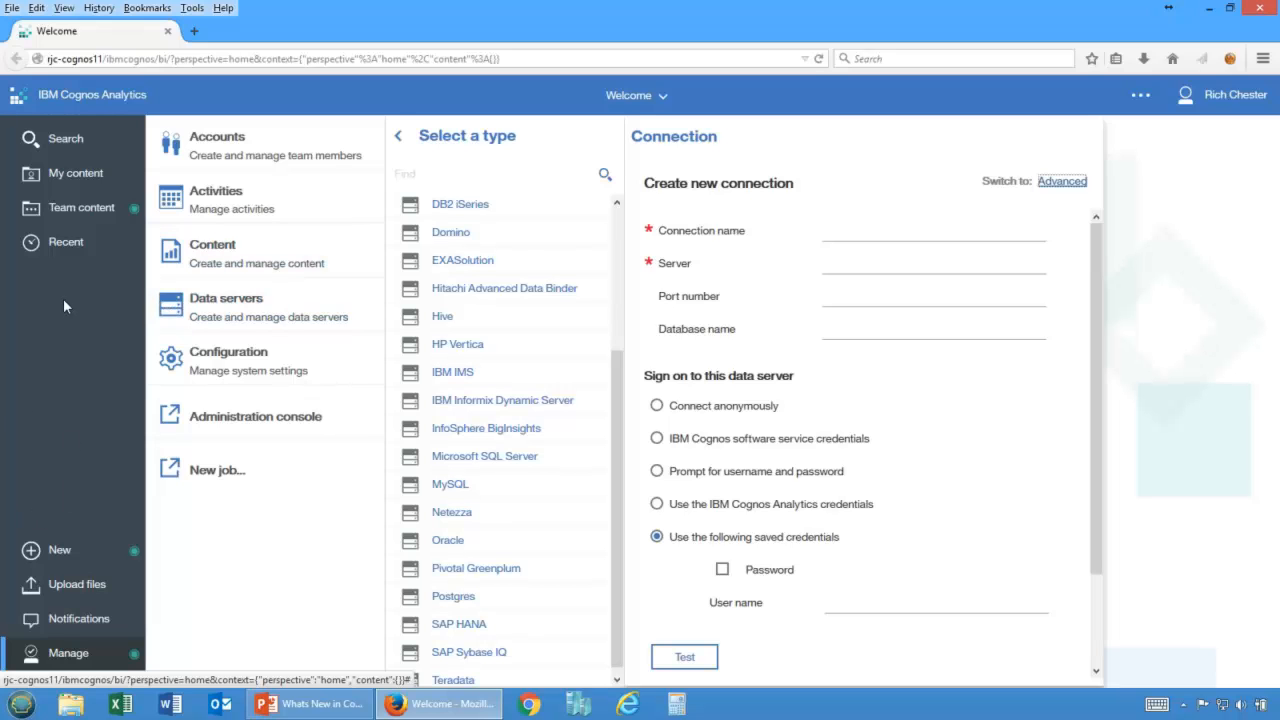
pyautogui.click(238, 311)
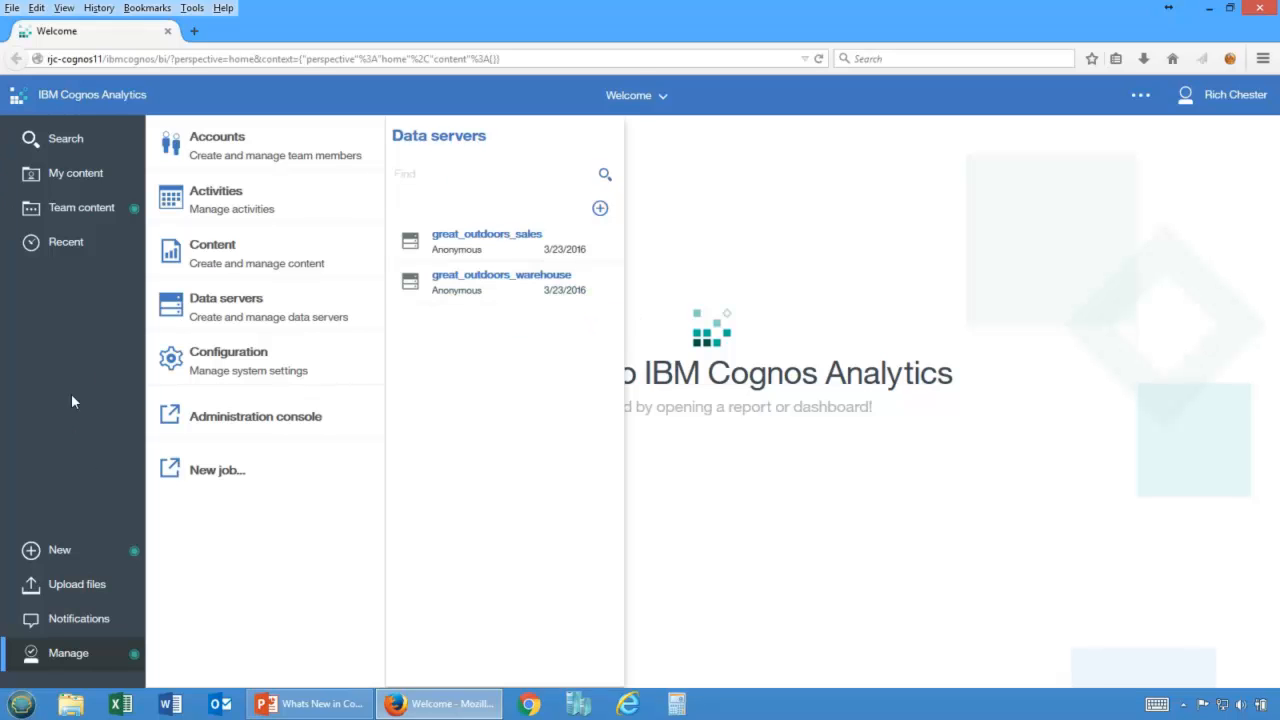
# Upload Project_data.xlsx from the Desktop, keeping its ProjectId and ProjectName columns.
pyautogui.click(61, 584)
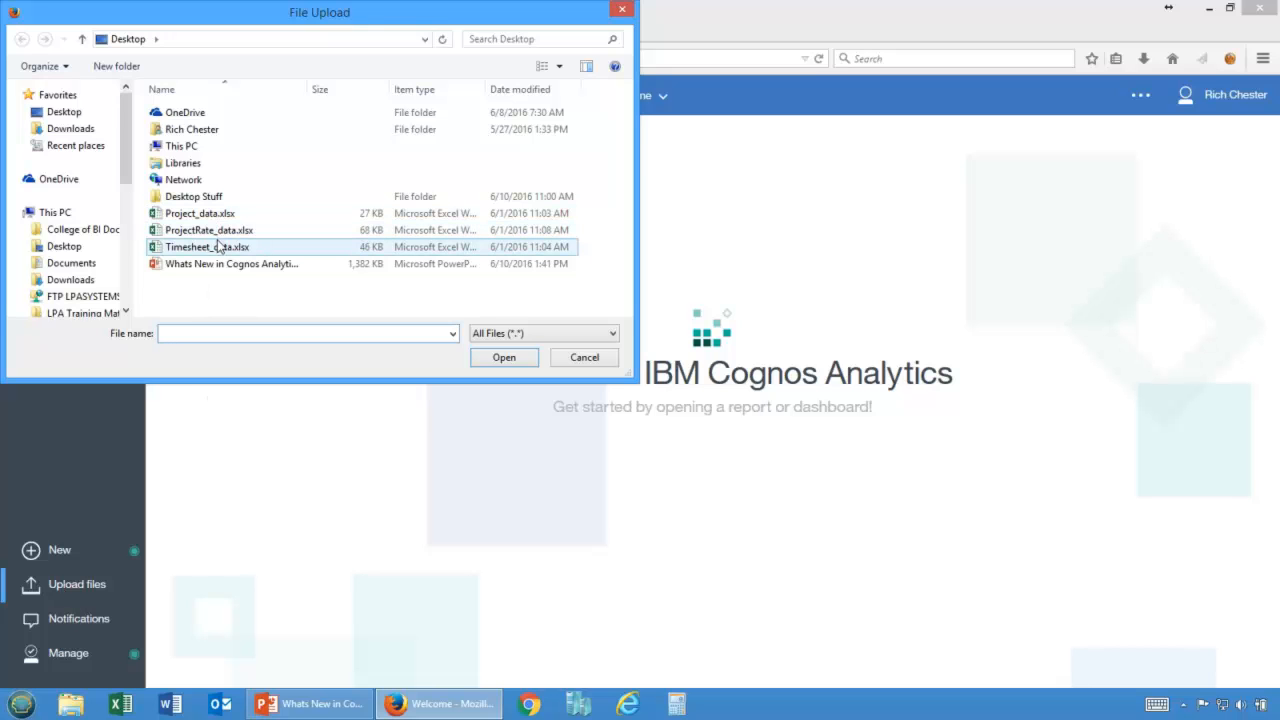
pyautogui.click(194, 216)
pyautogui.doubleClick(194, 216)
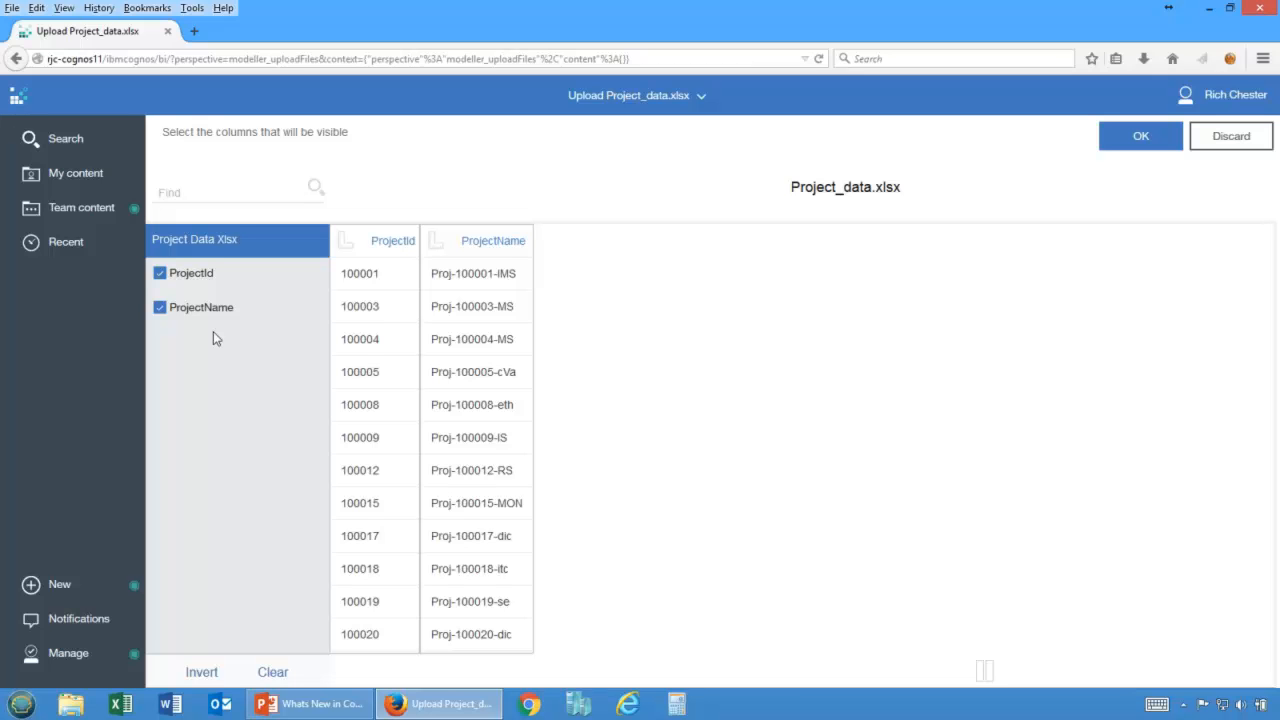
pyautogui.click(381, 249)
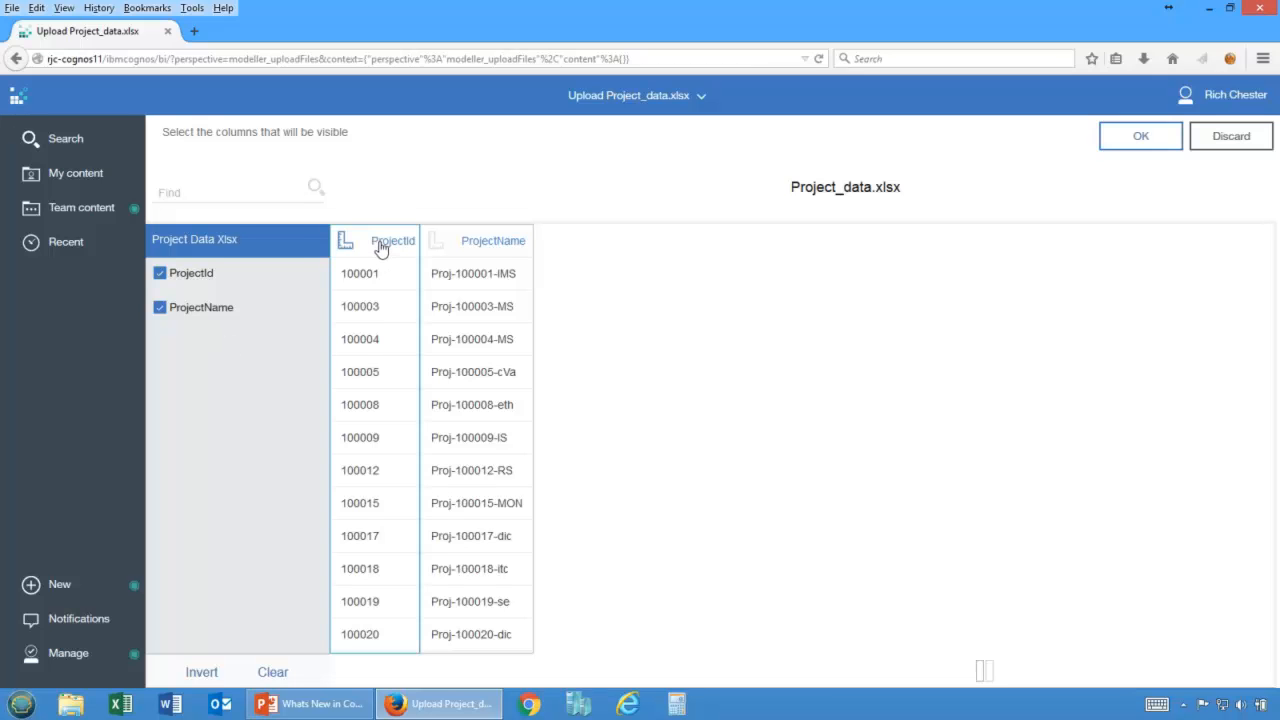
pyautogui.click(352, 245)
pyautogui.click(1137, 137)
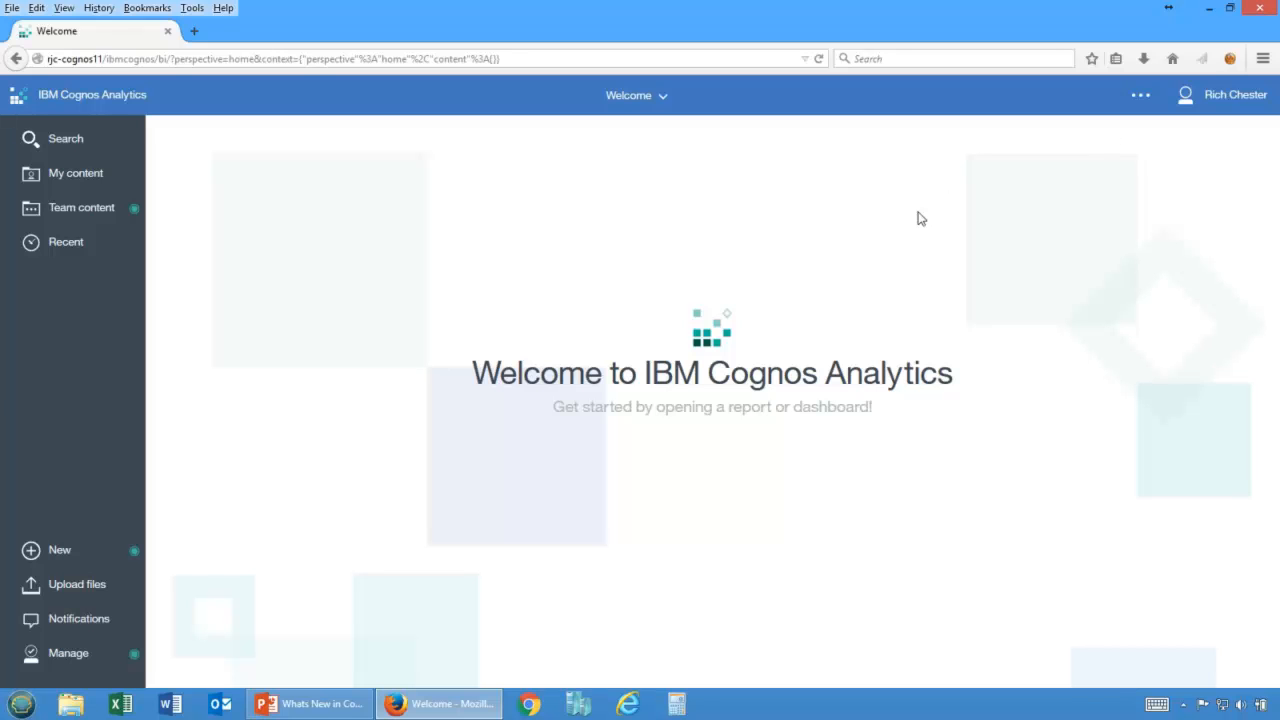
# Upload ProjectRate_data.xlsx from the Desktop with all its columns.
pyautogui.click(60, 585)
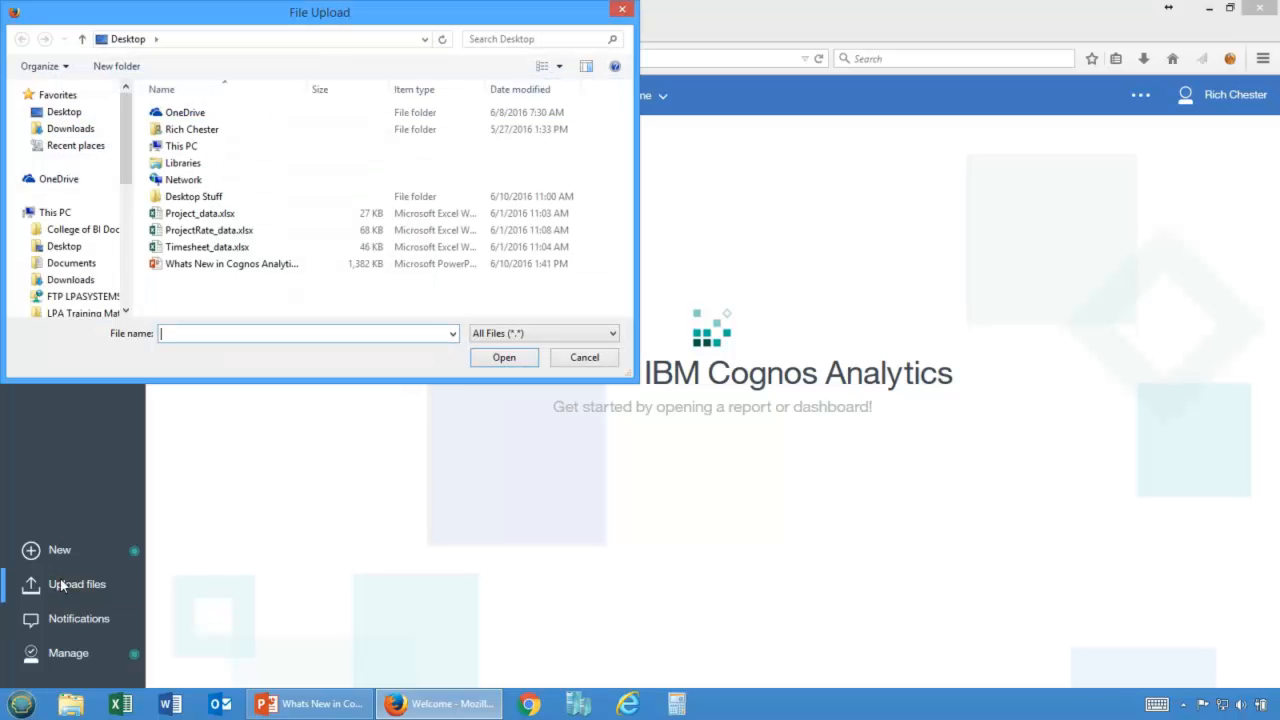
pyautogui.doubleClick(206, 231)
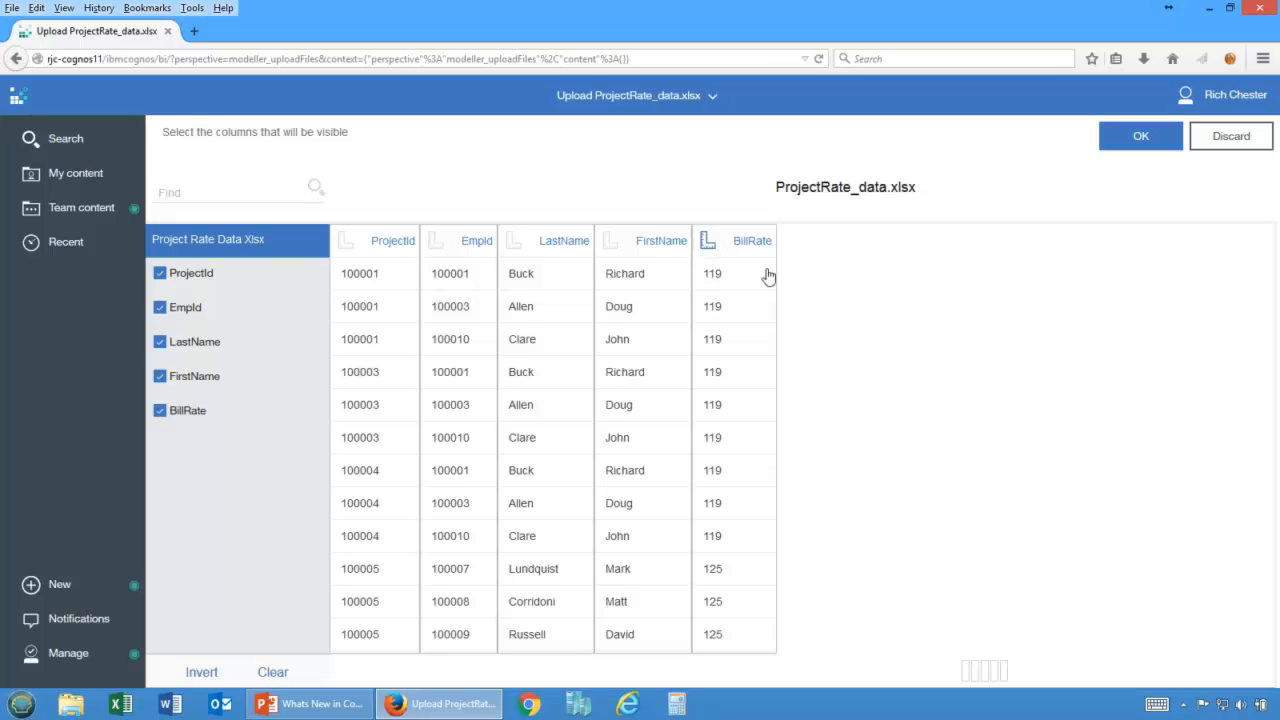
pyautogui.click(1146, 146)
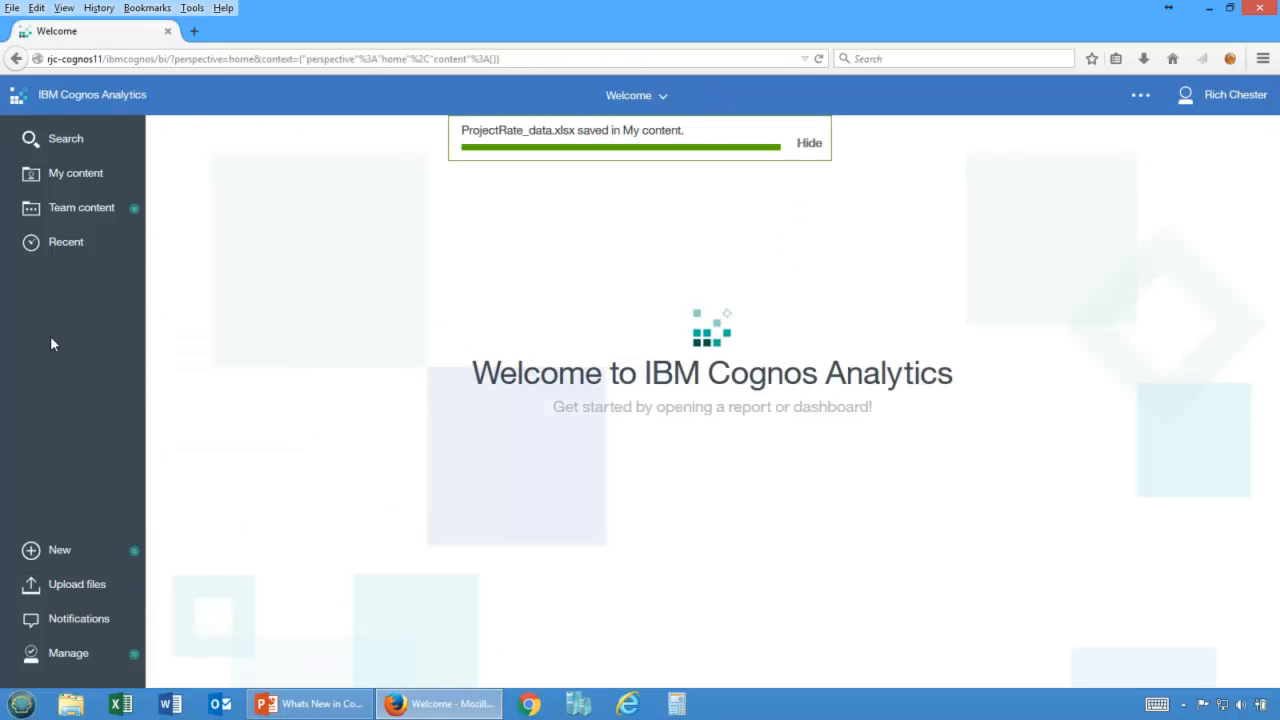
# Upload Timesheet_data.xlsx from the Desktop with its ProjectId, EmpId and Hours columns.
pyautogui.click(66, 588)
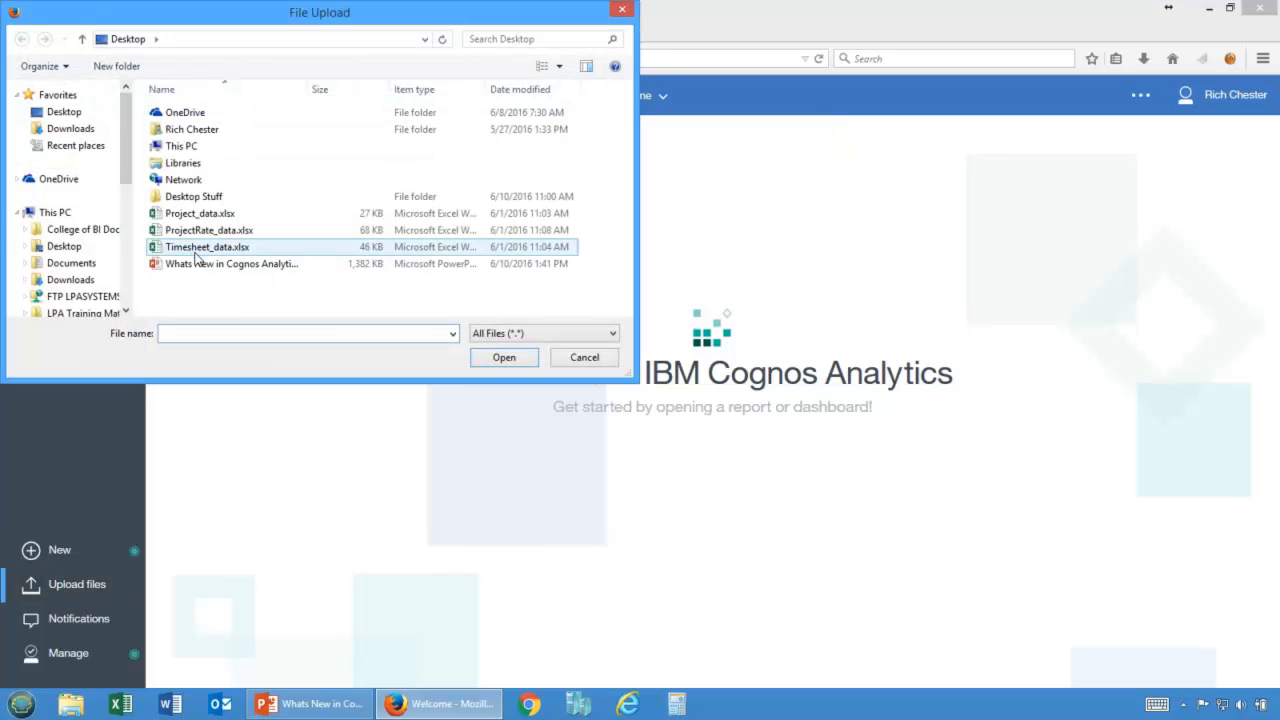
pyautogui.doubleClick(196, 247)
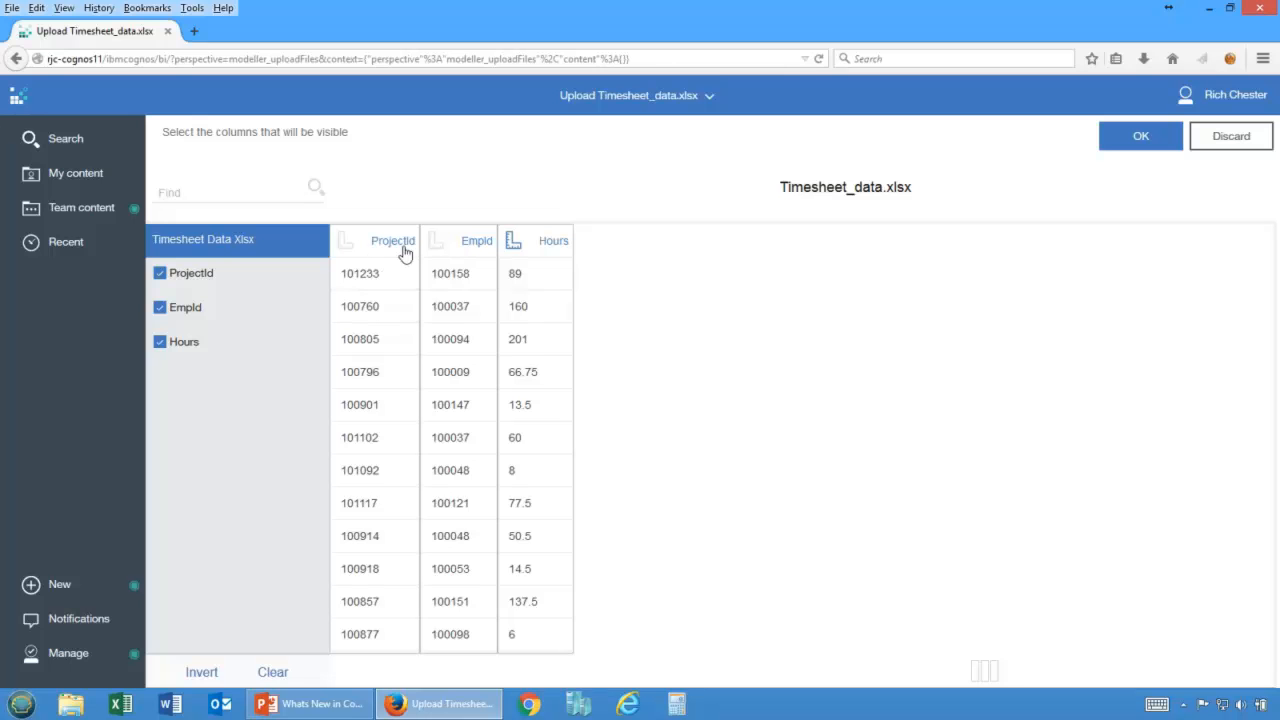
pyautogui.click(548, 252)
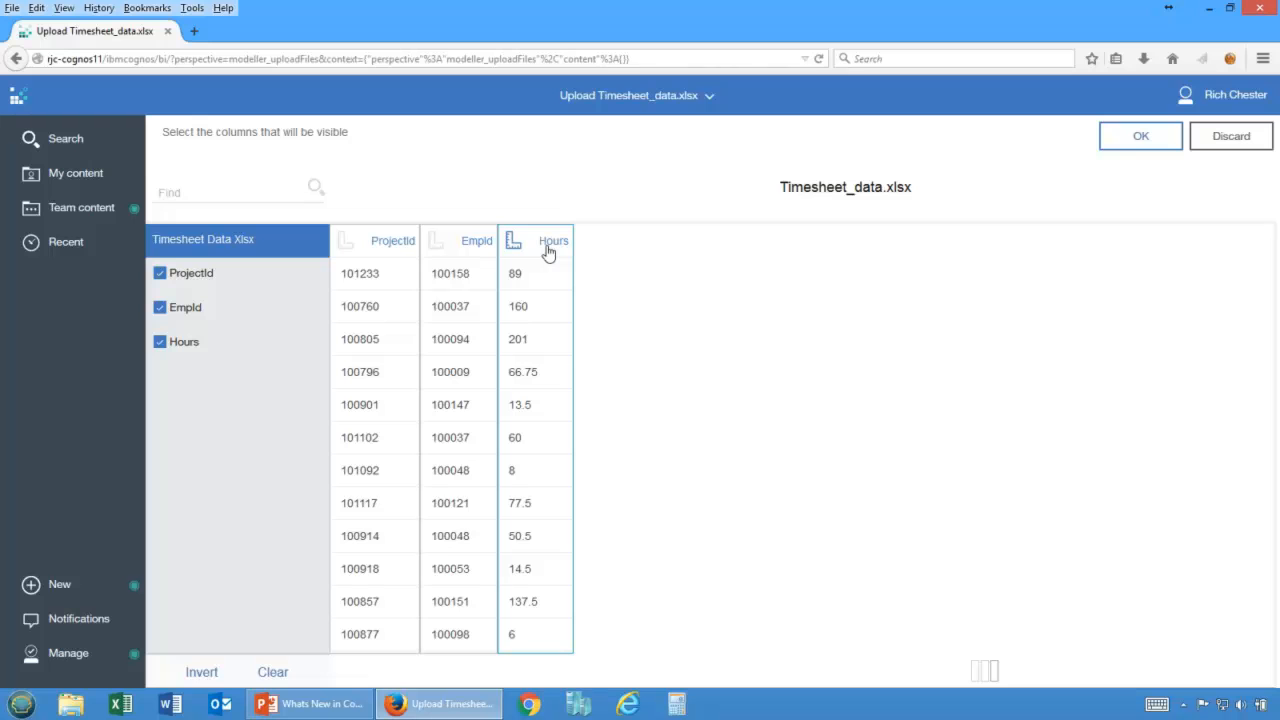
pyautogui.click(1135, 140)
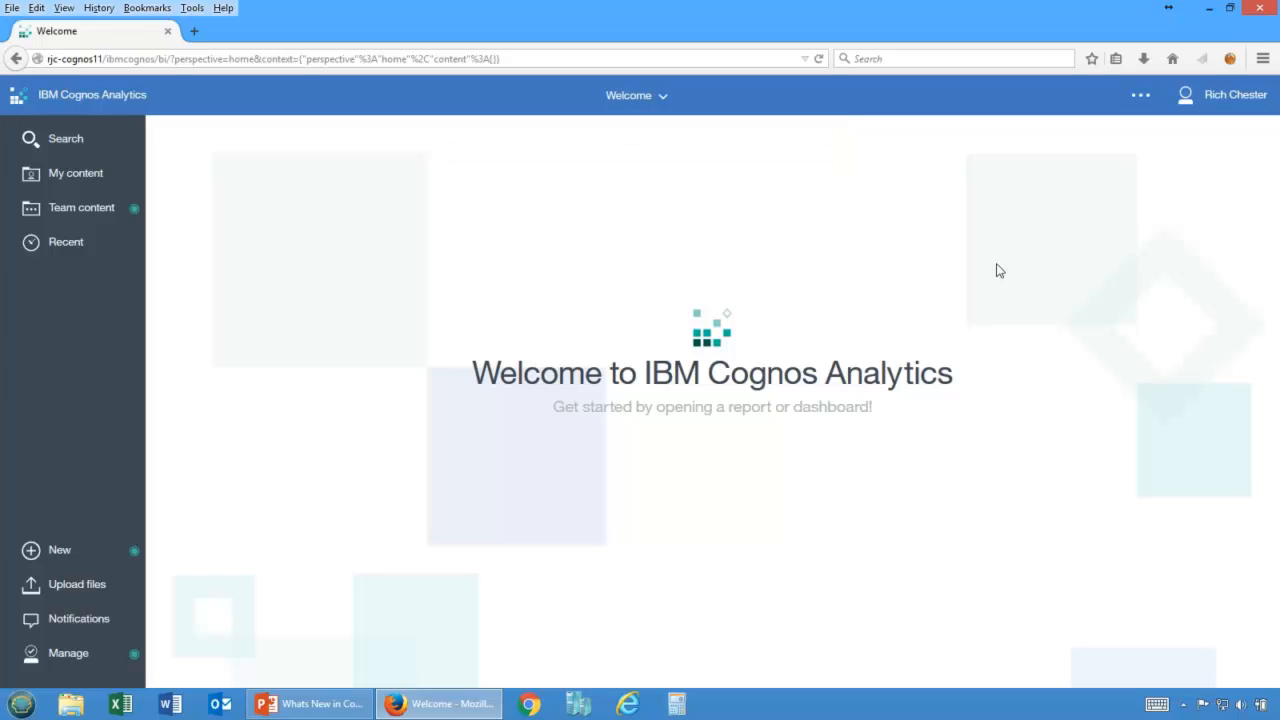
# Create a new data module using the uploaded Project_data, ProjectRate_data and Timesheet_data files as sources.
pyautogui.click(76, 172)
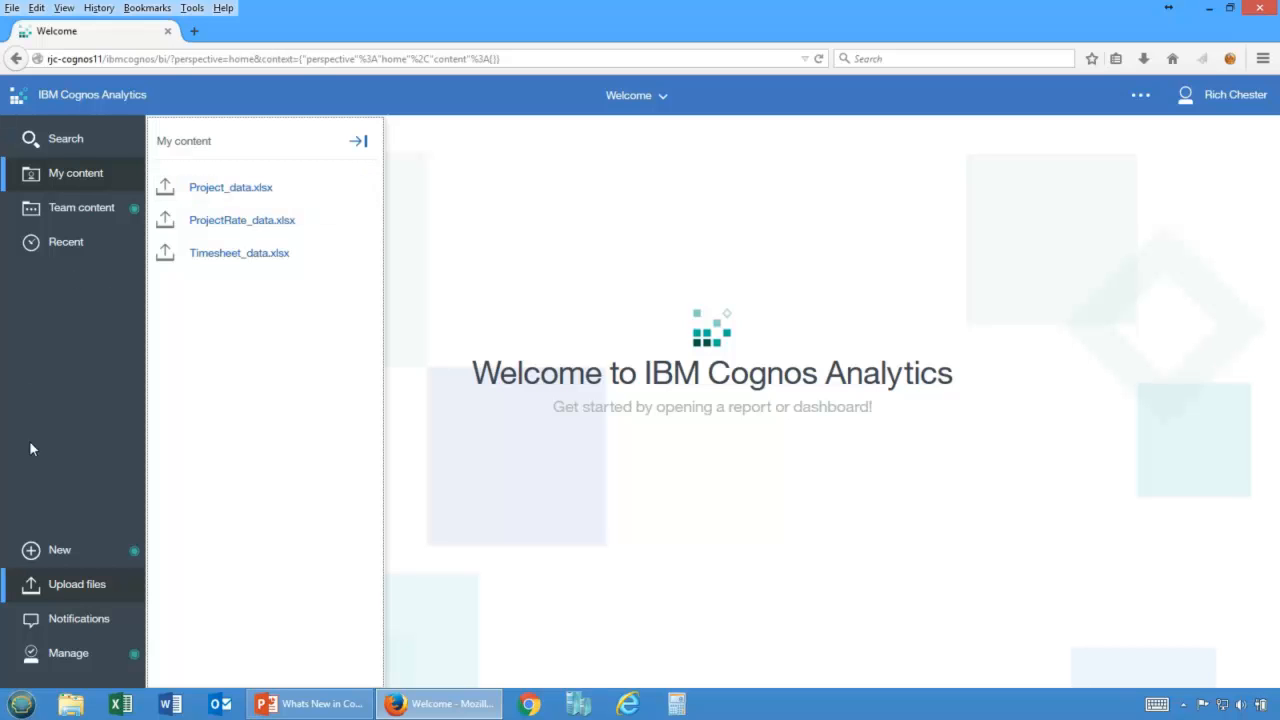
pyautogui.click(33, 553)
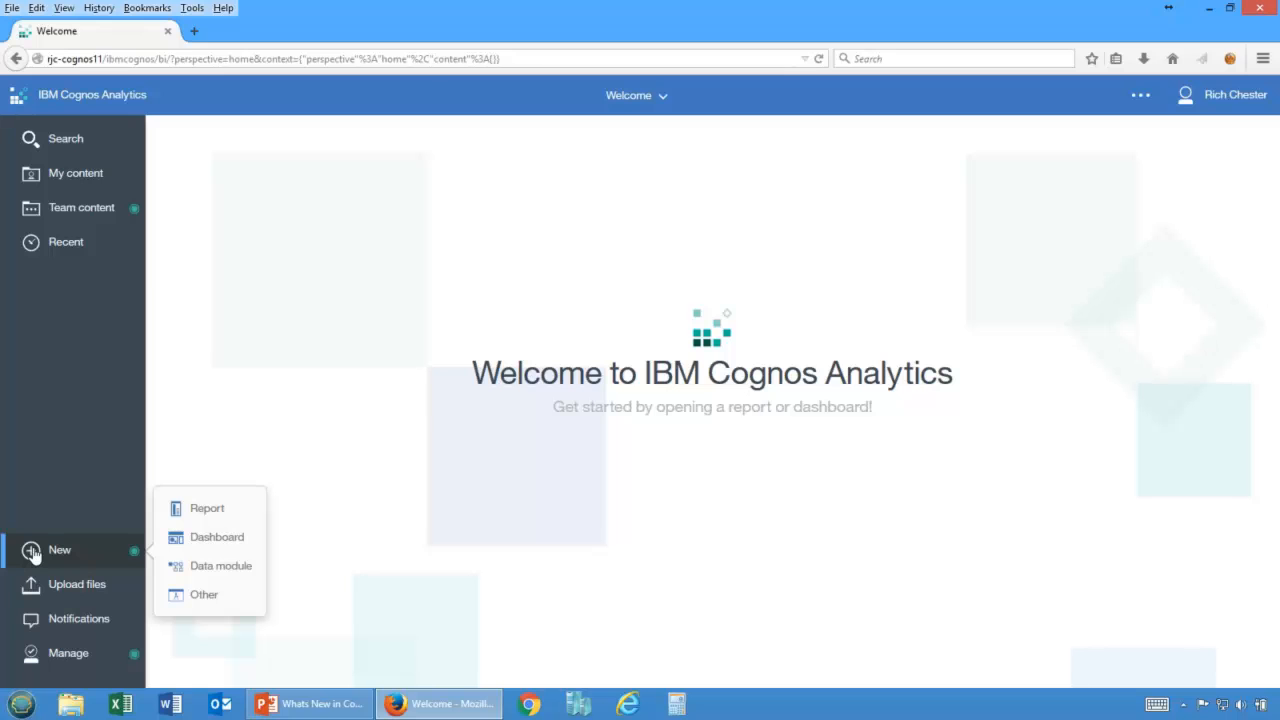
pyautogui.click(216, 568)
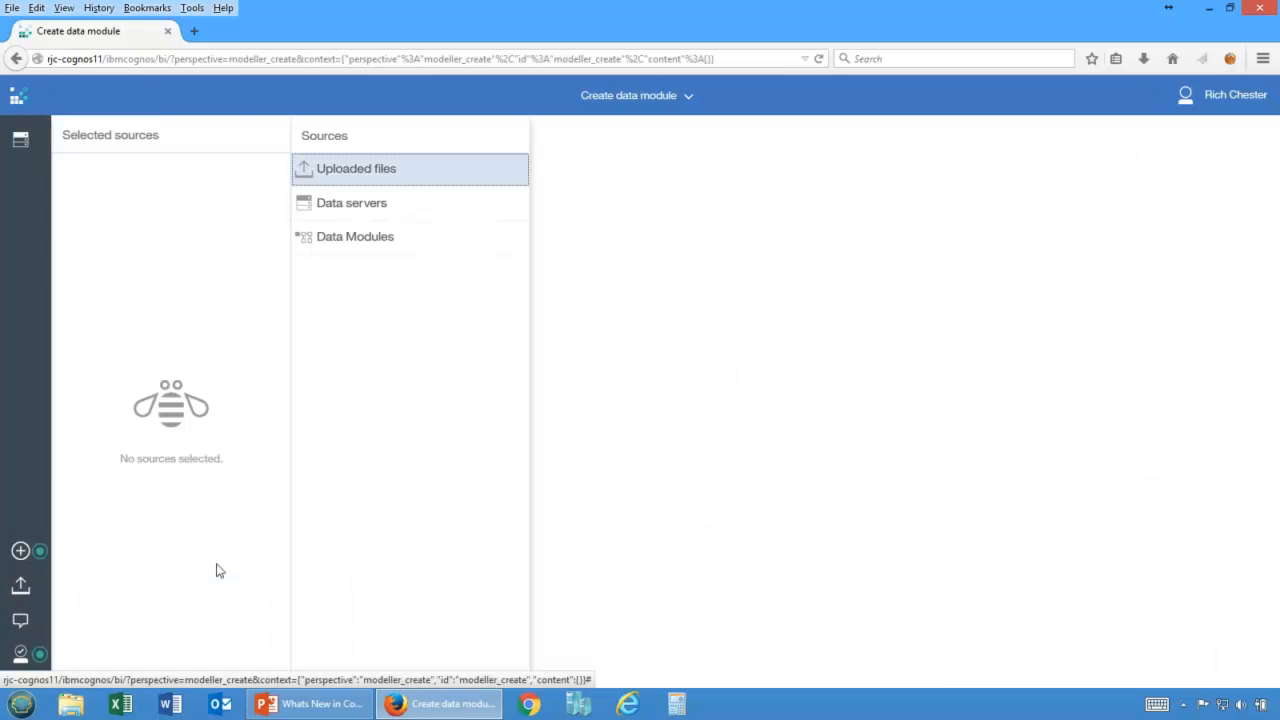
pyautogui.click(386, 174)
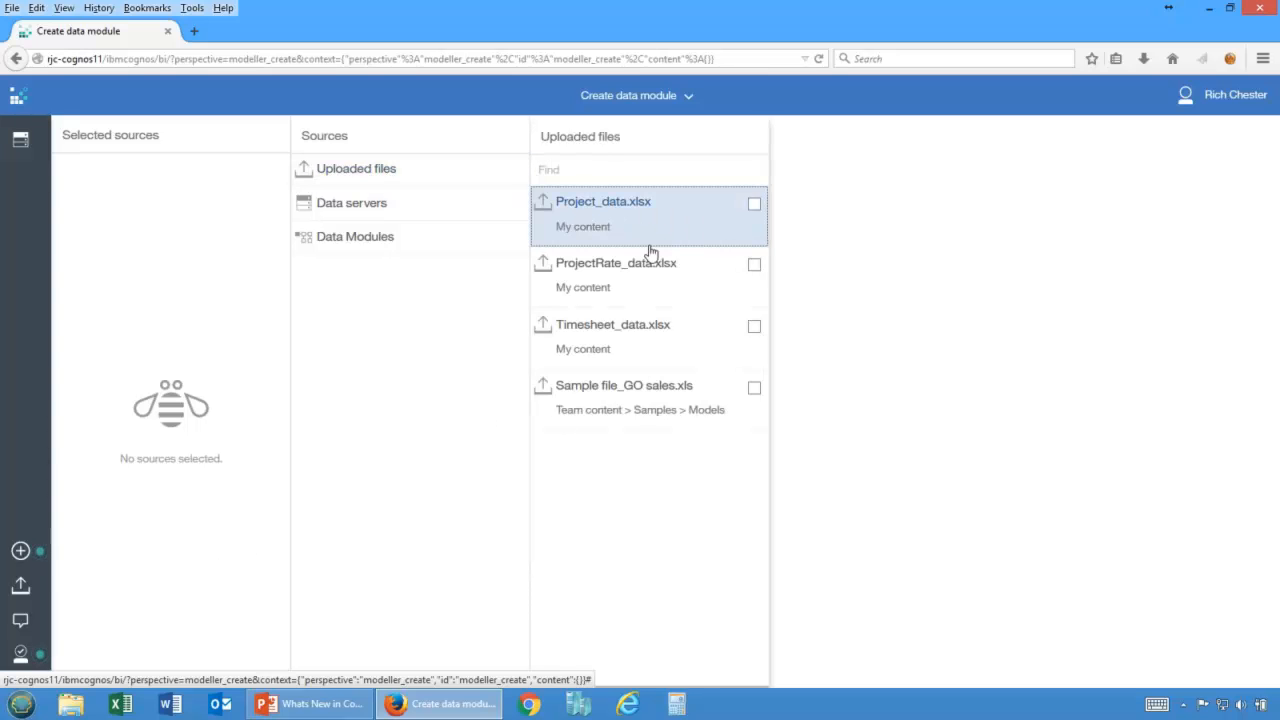
pyautogui.click(754, 329)
pyautogui.click(754, 265)
pyautogui.click(754, 205)
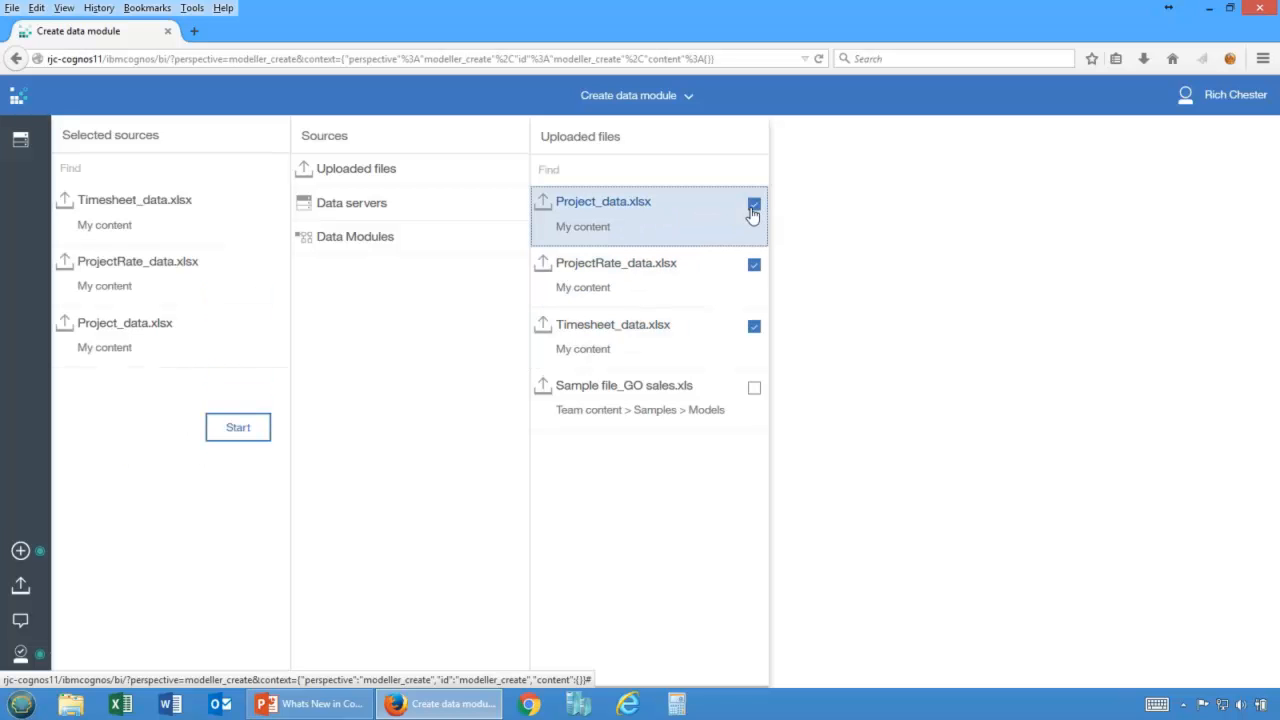
pyautogui.click(238, 428)
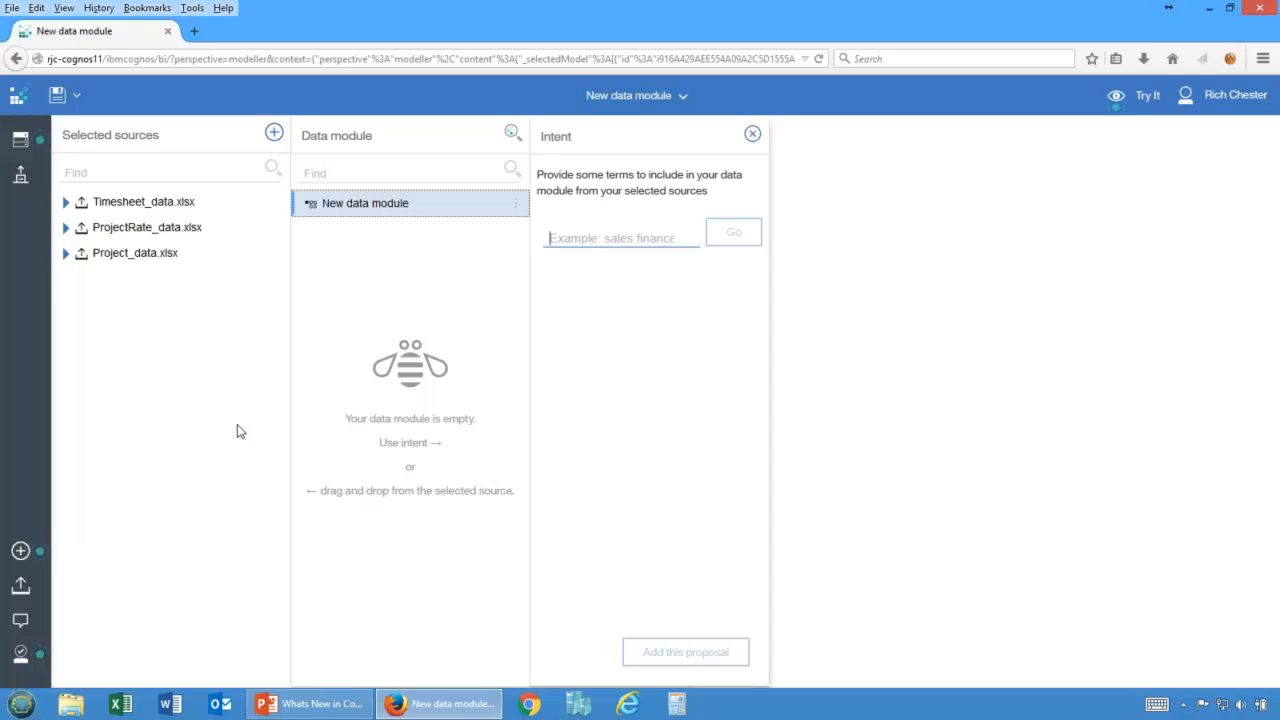
# Generate an intent proposal for "revenue by employee" and add the proposed tables to the data module.
pyautogui.write('REvenu')
pyautogui.press('BackSpace')
pyautogui.write('revenue by employee')
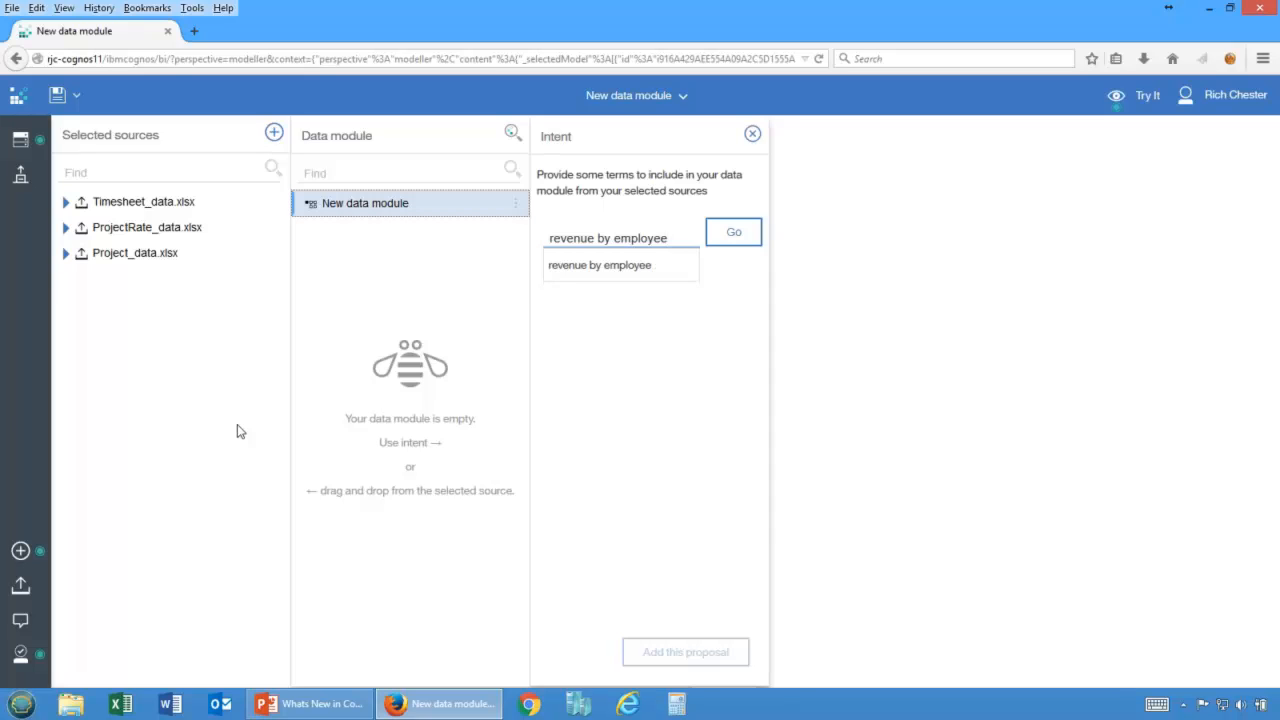
pyautogui.click(736, 233)
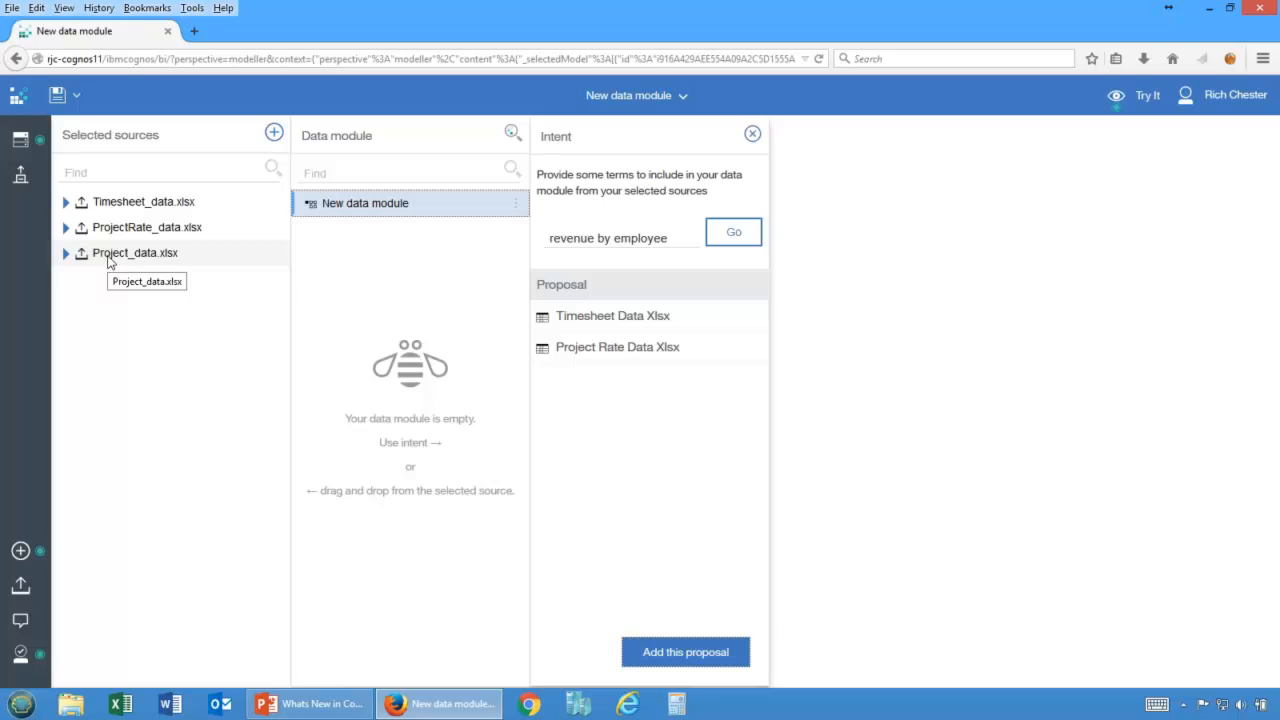
pyautogui.click(657, 651)
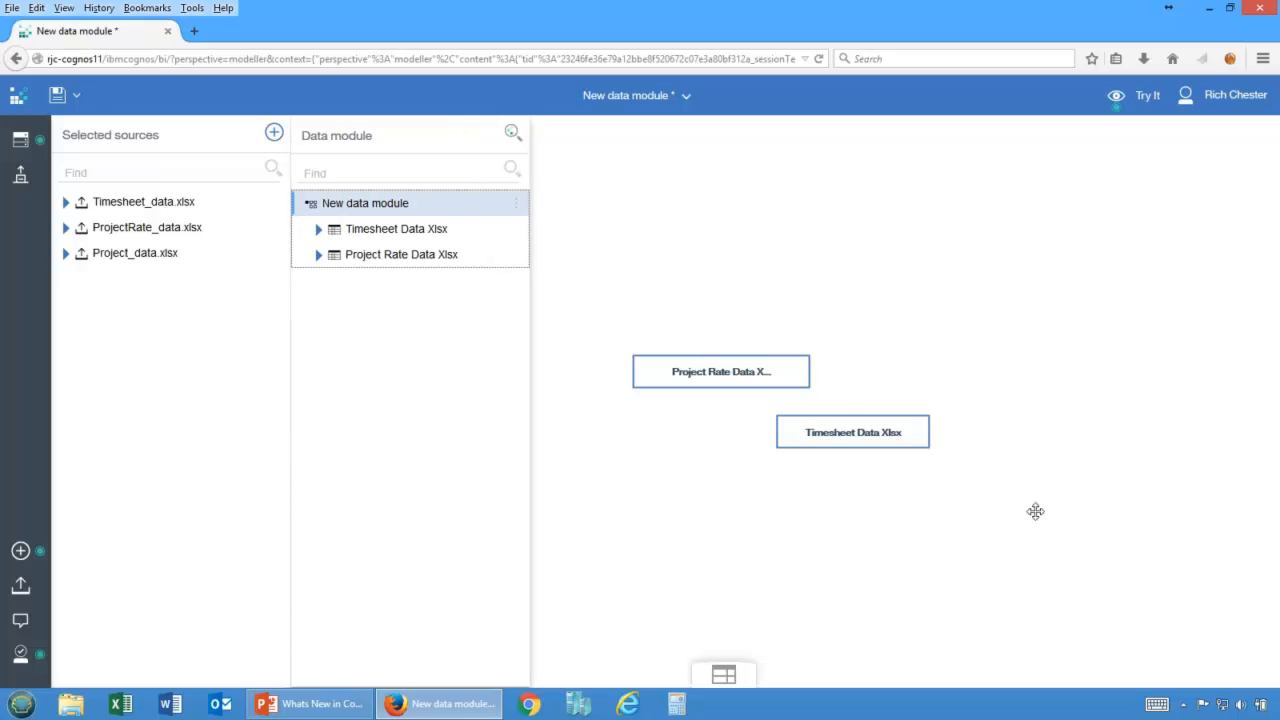
# Reposition the Timesheet table in the diagram and add Project_data.xlsx to the data module.
pyautogui.moveTo(834, 413); pyautogui.dragTo(687, 467)
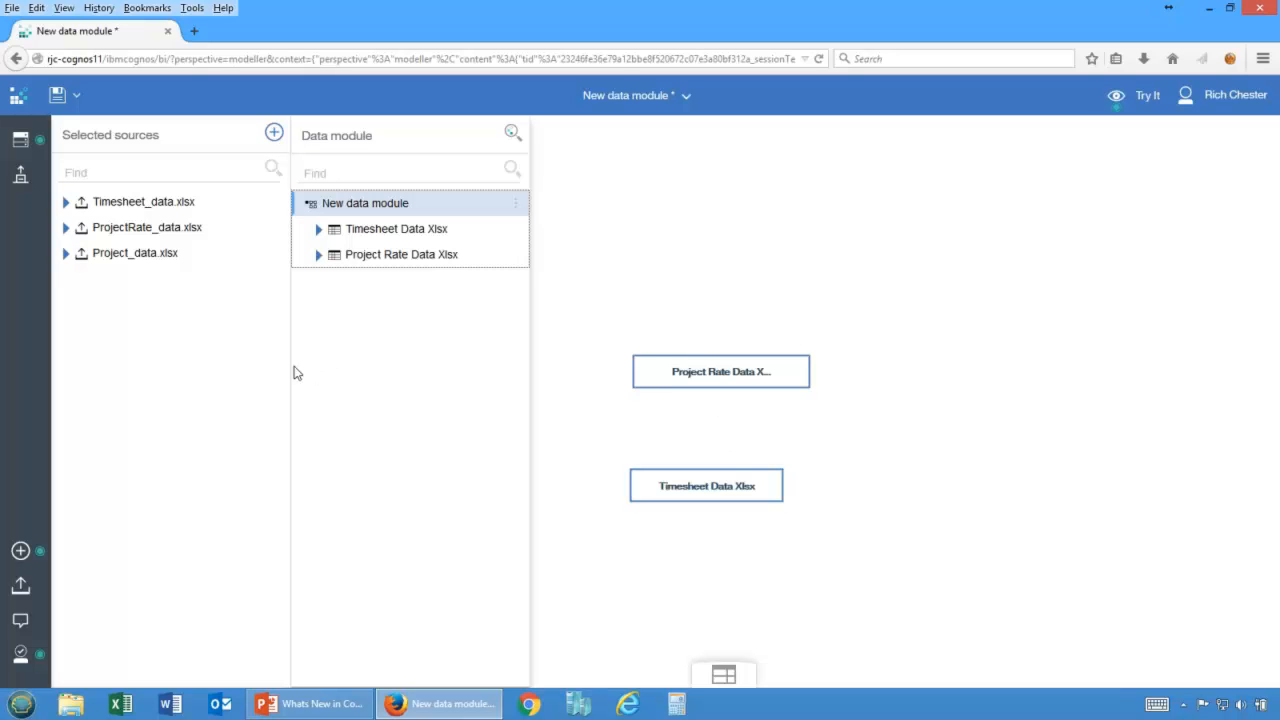
pyautogui.moveTo(123, 257); pyautogui.dragTo(375, 321)
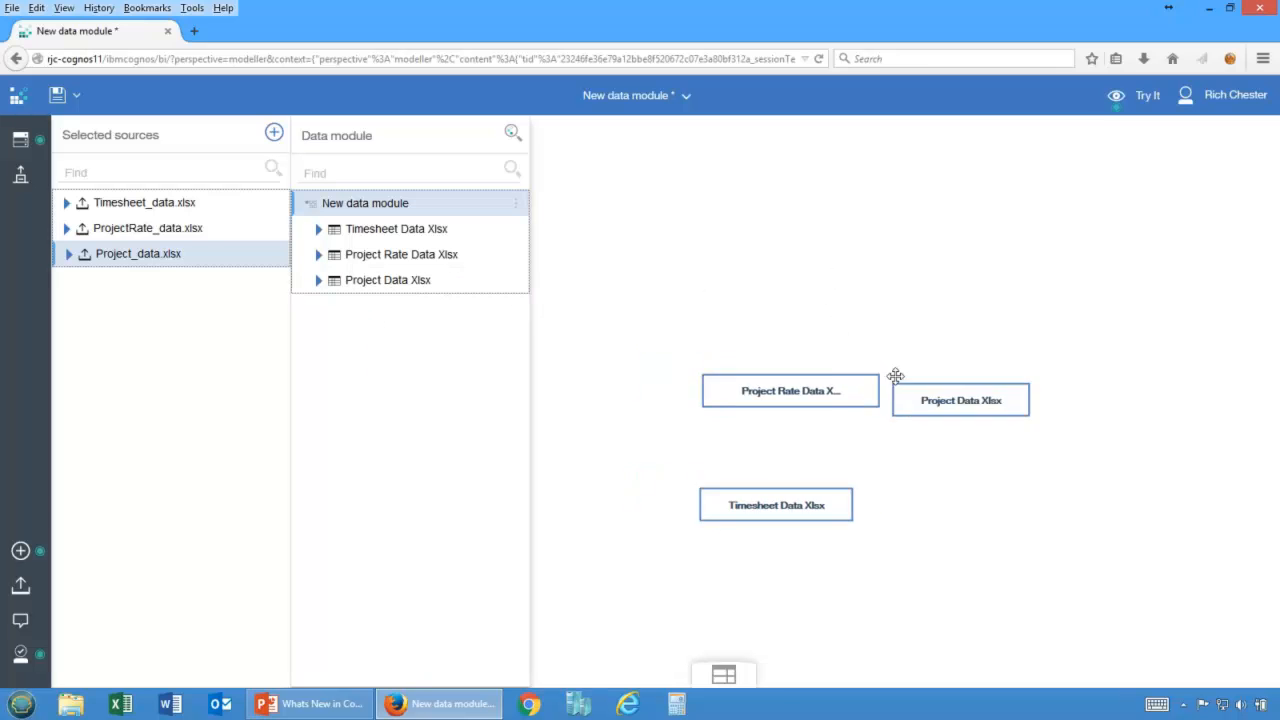
pyautogui.moveTo(887, 354); pyautogui.dragTo(951, 403)
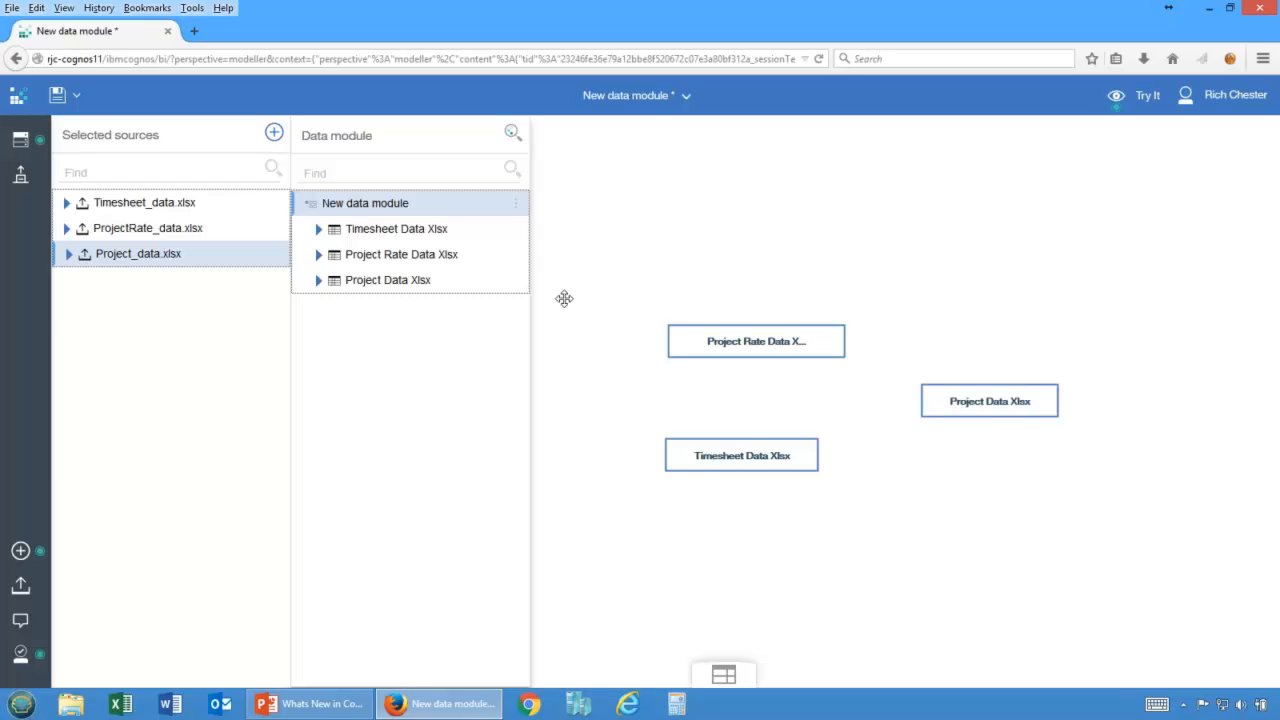
# Expand the Project, Project Rate and Timesheet tables in the data module tree to inspect their columns.
pyautogui.click(318, 280)
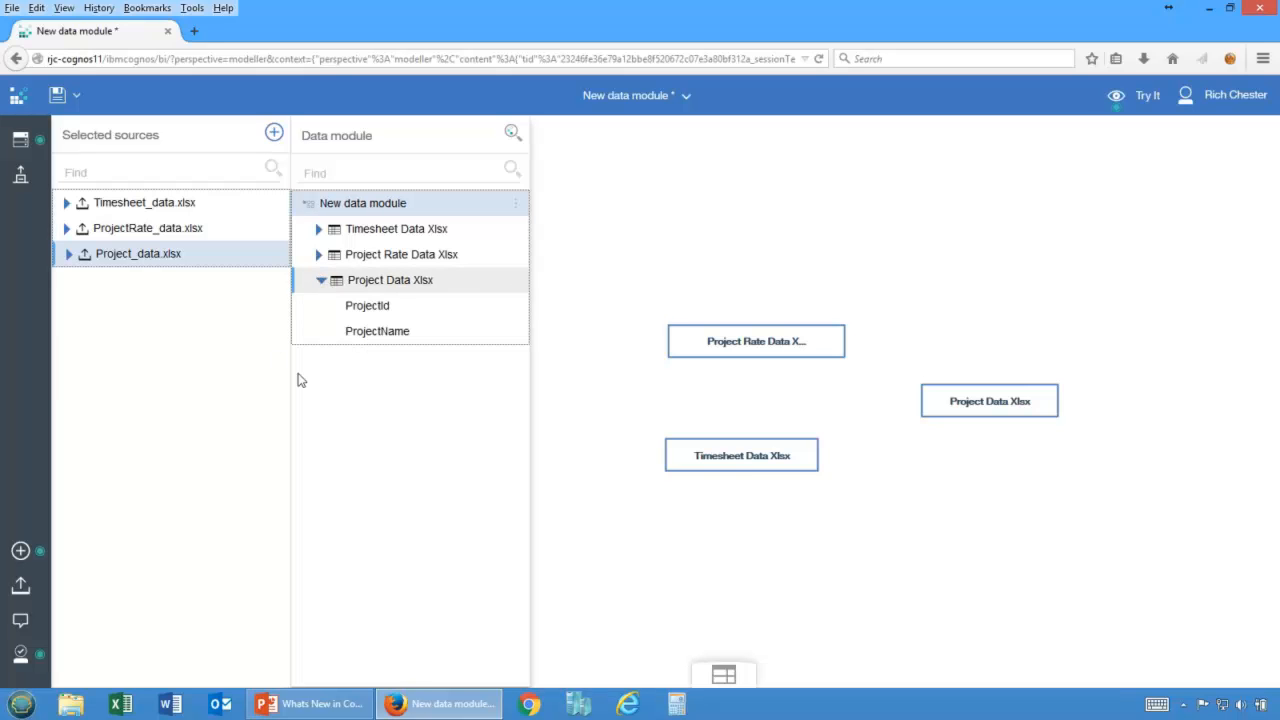
pyautogui.click(318, 255)
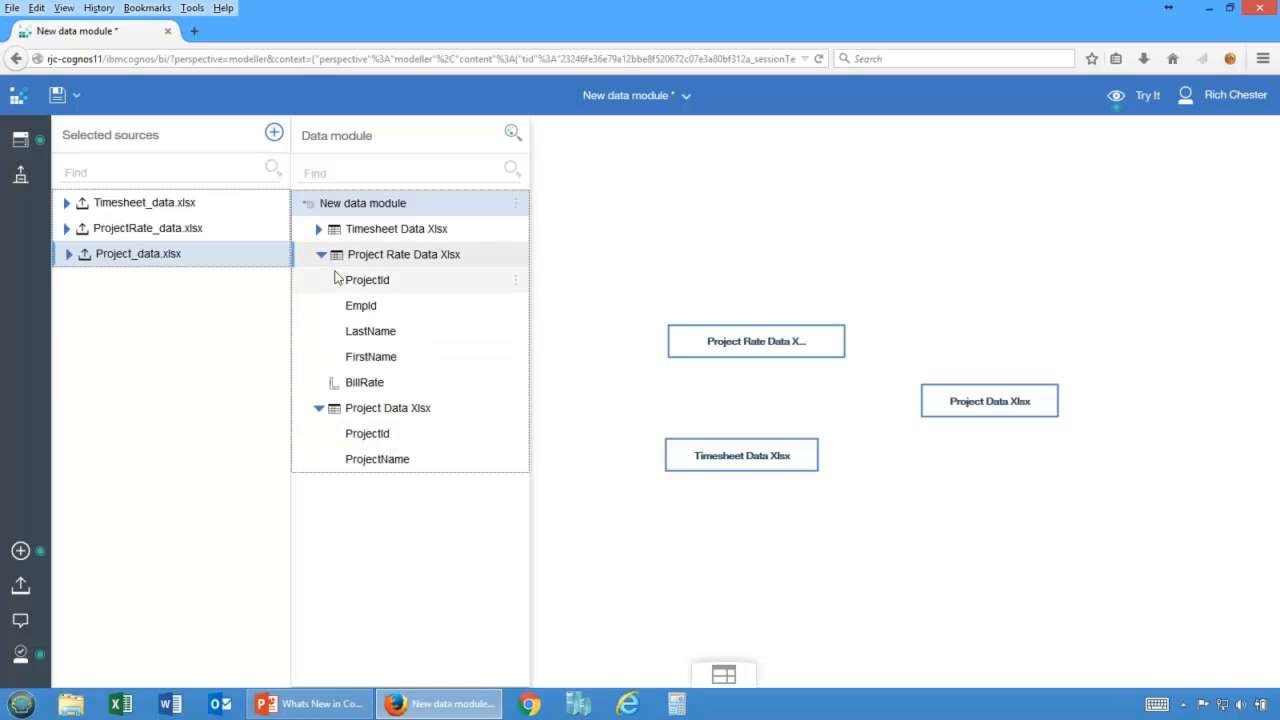
pyautogui.click(317, 230)
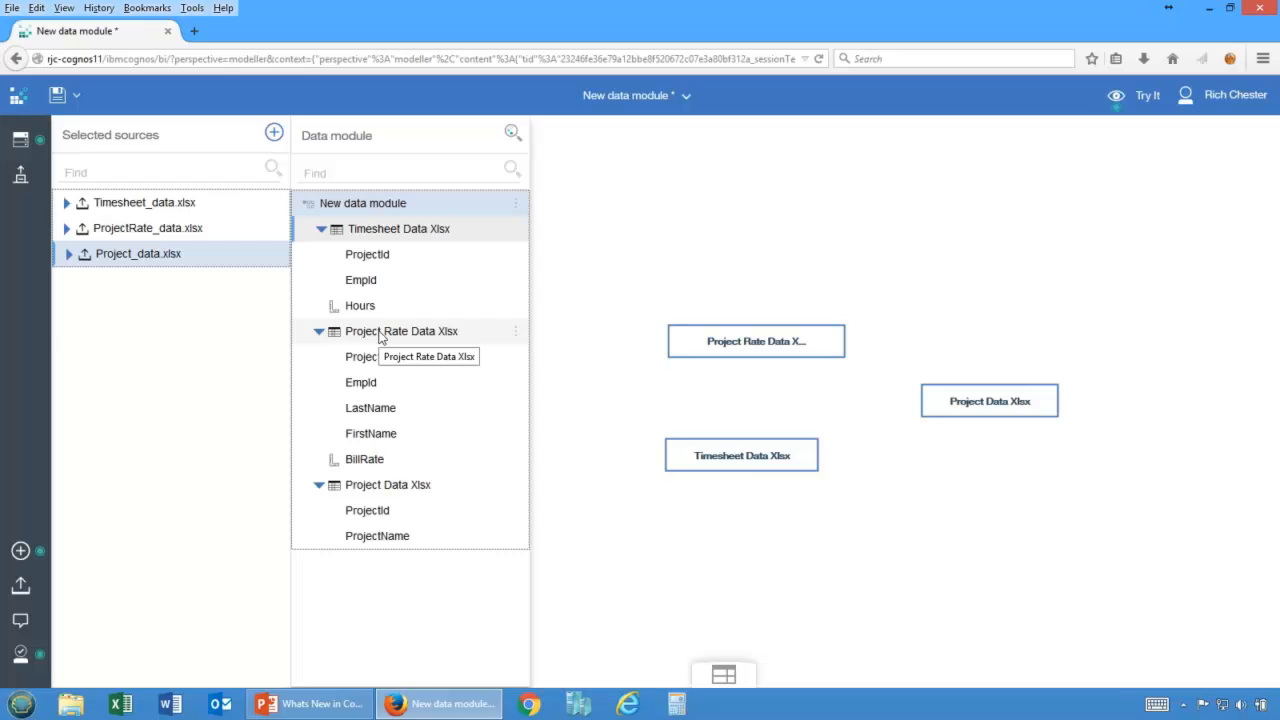
# Start a join from the Timesheet table to the Project Rate table, matching EmpId to EmpId.
pyautogui.click(398, 230)
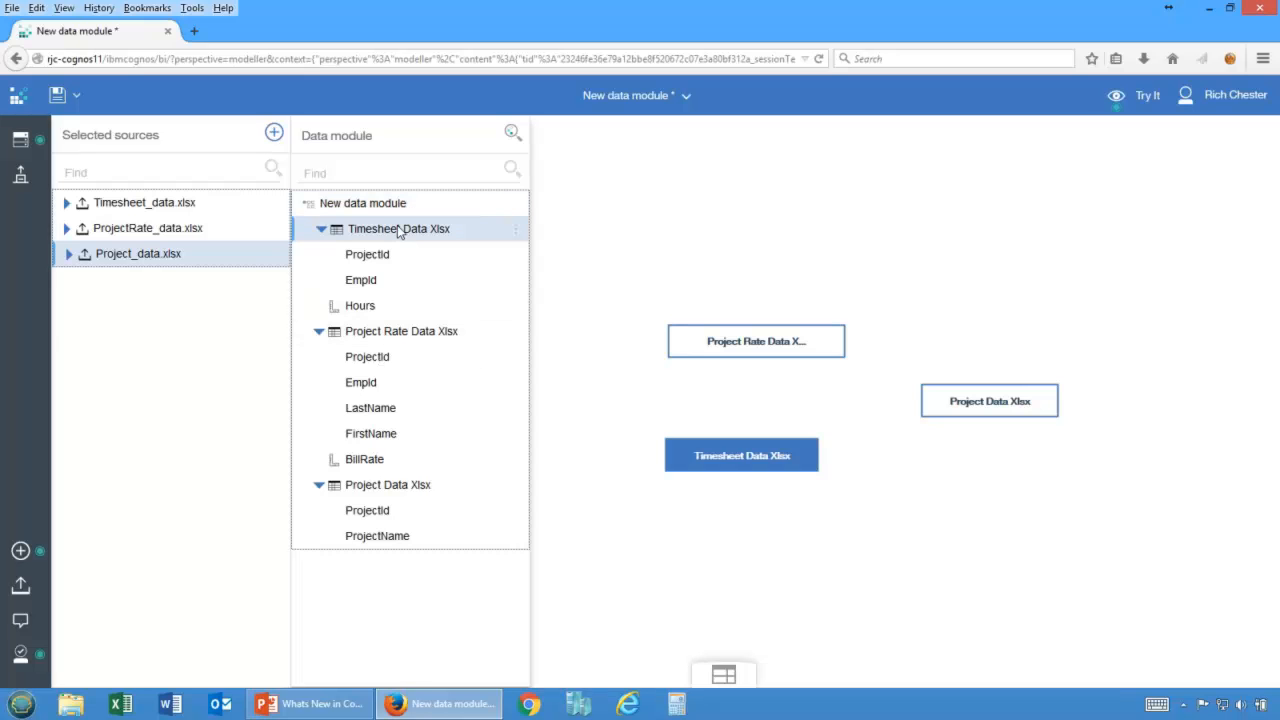
pyautogui.click(393, 337)
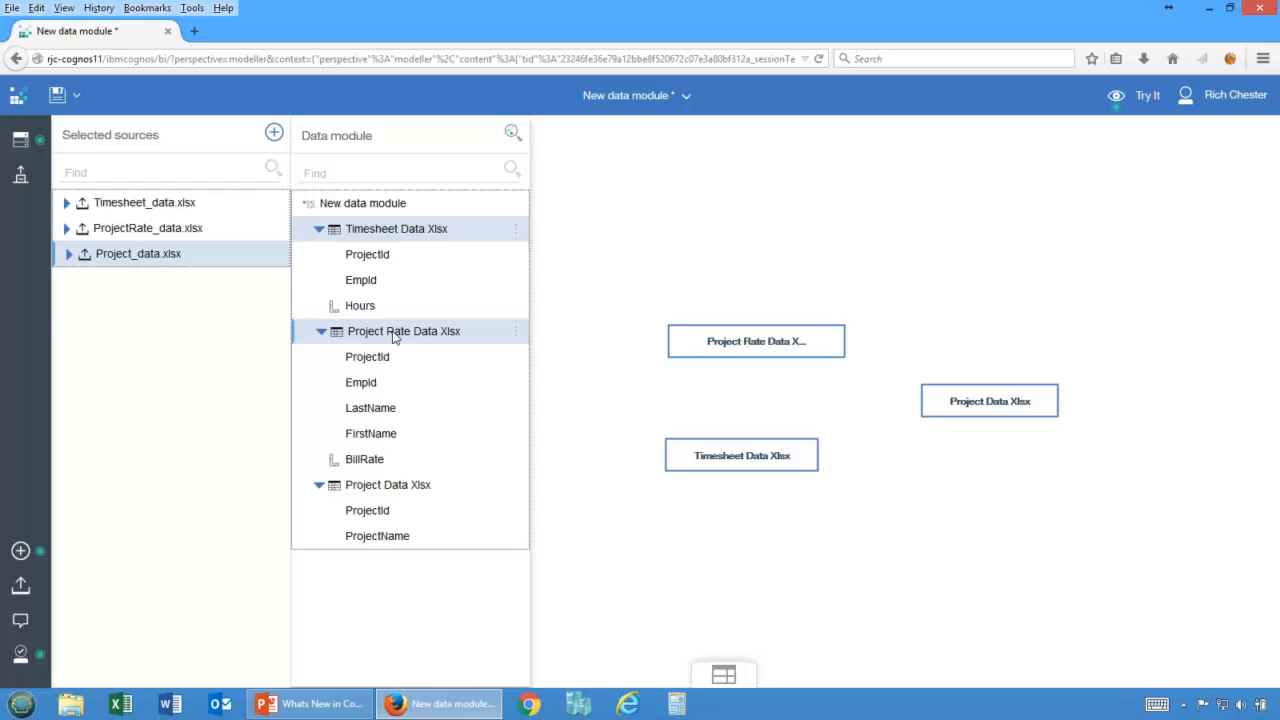
pyautogui.rightClick(393, 337)
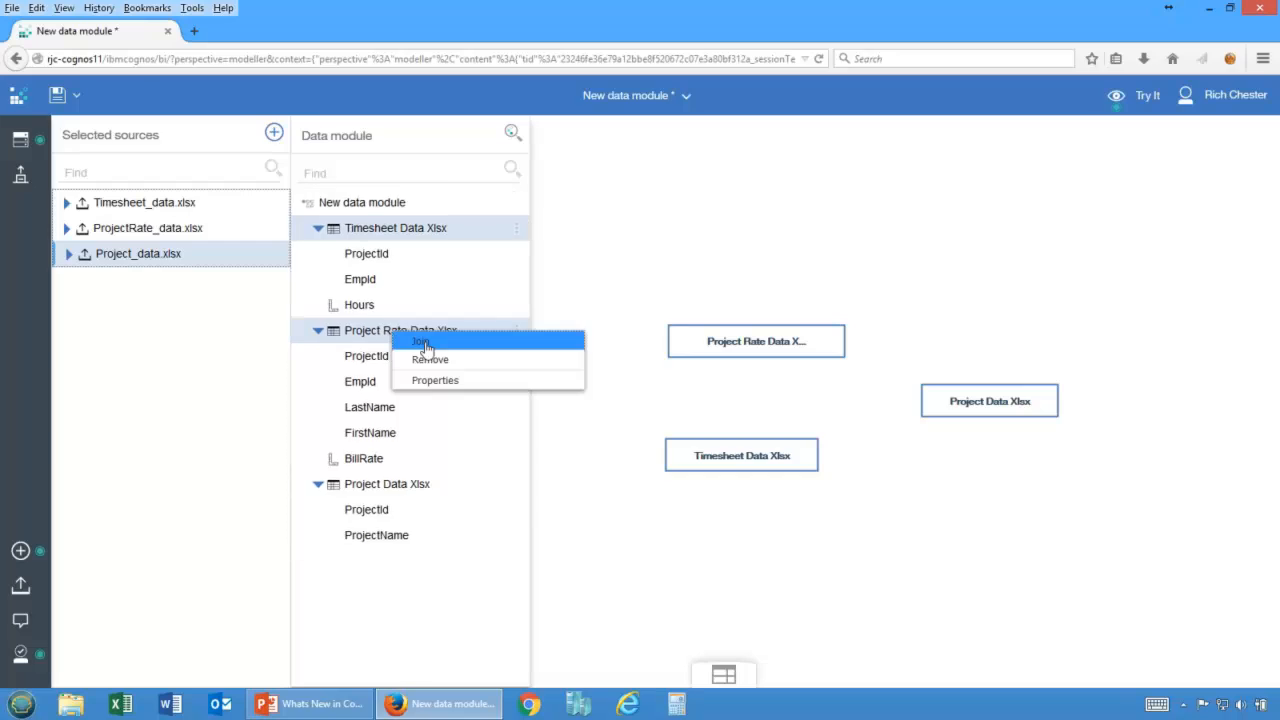
pyautogui.click(425, 343)
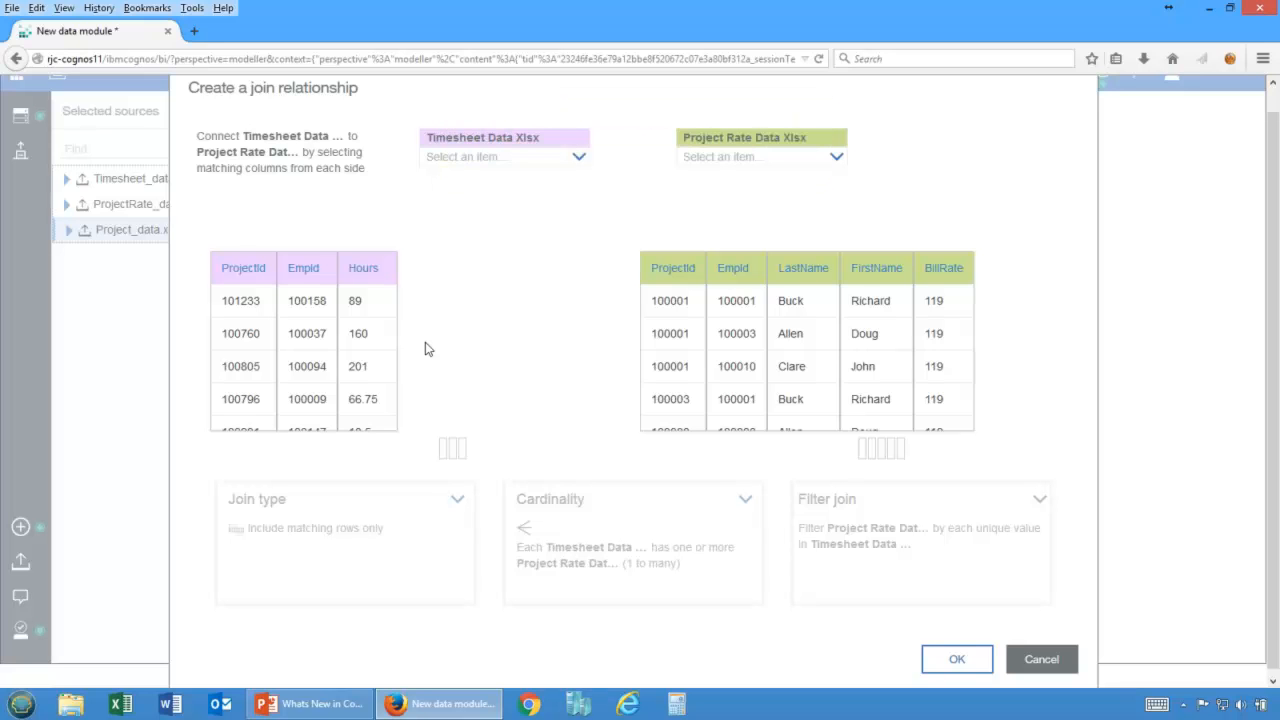
pyautogui.click(578, 160)
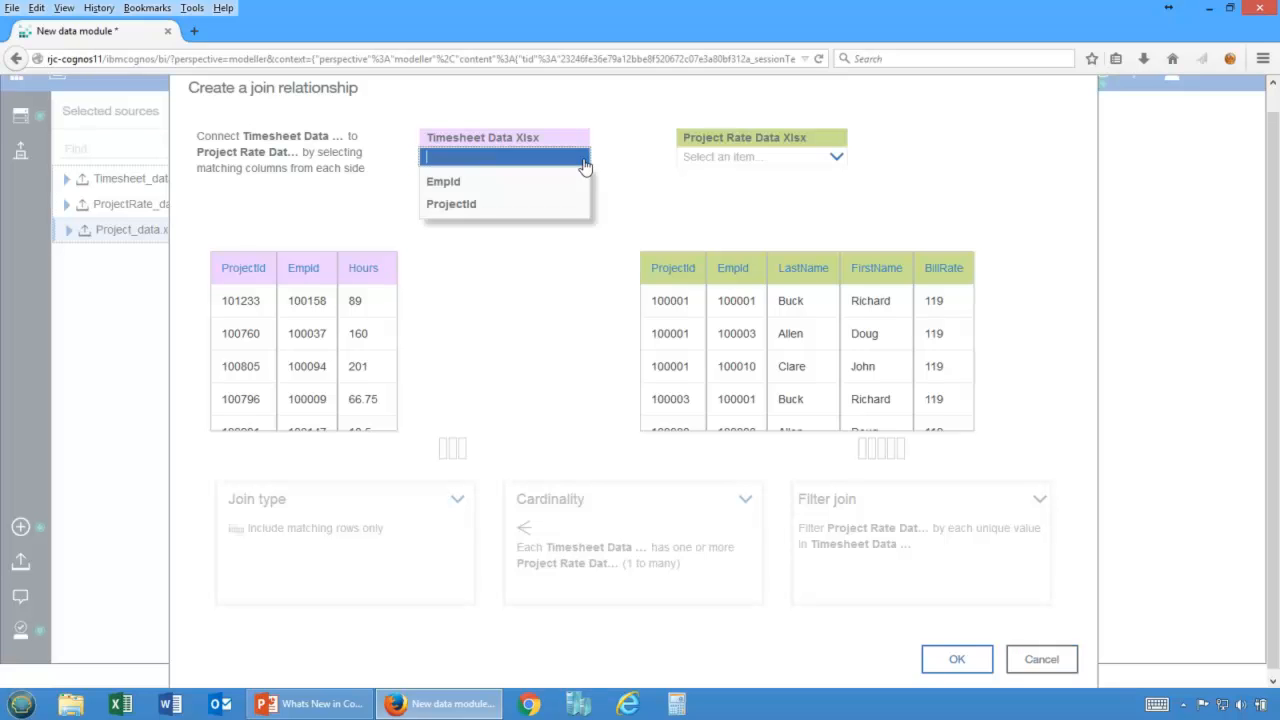
pyautogui.click(448, 186)
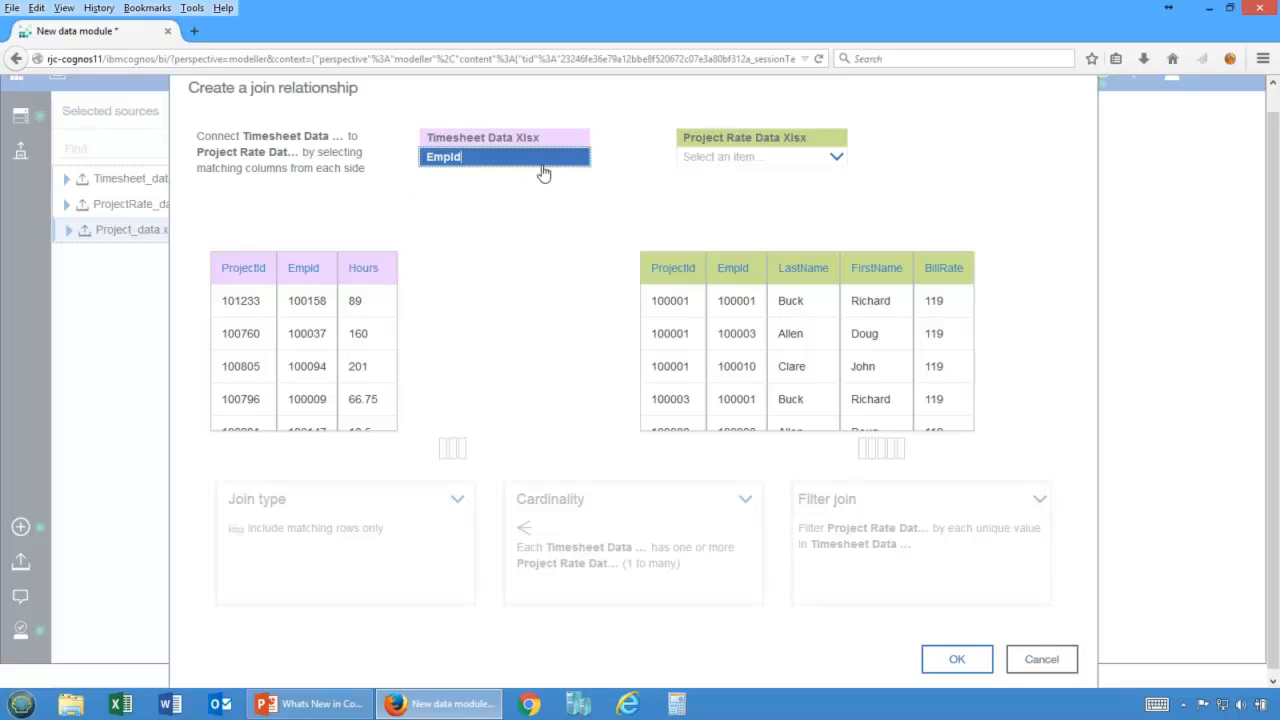
pyautogui.click(735, 162)
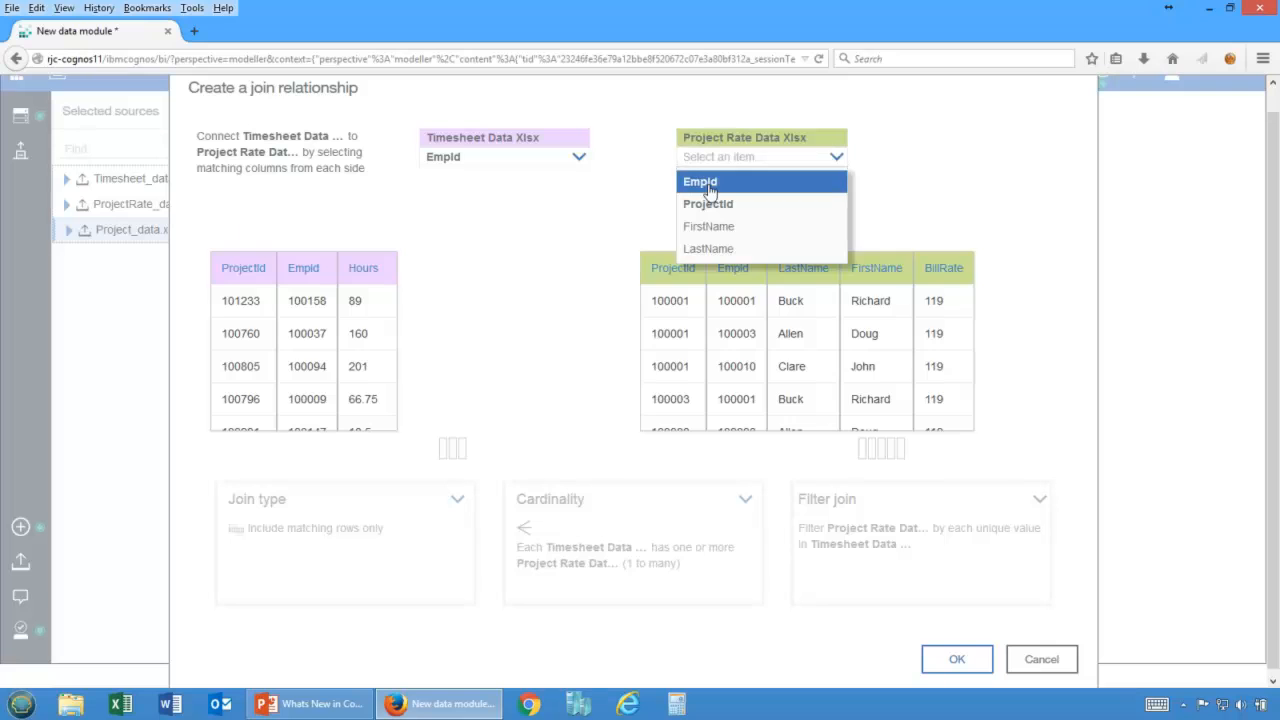
pyautogui.click(709, 186)
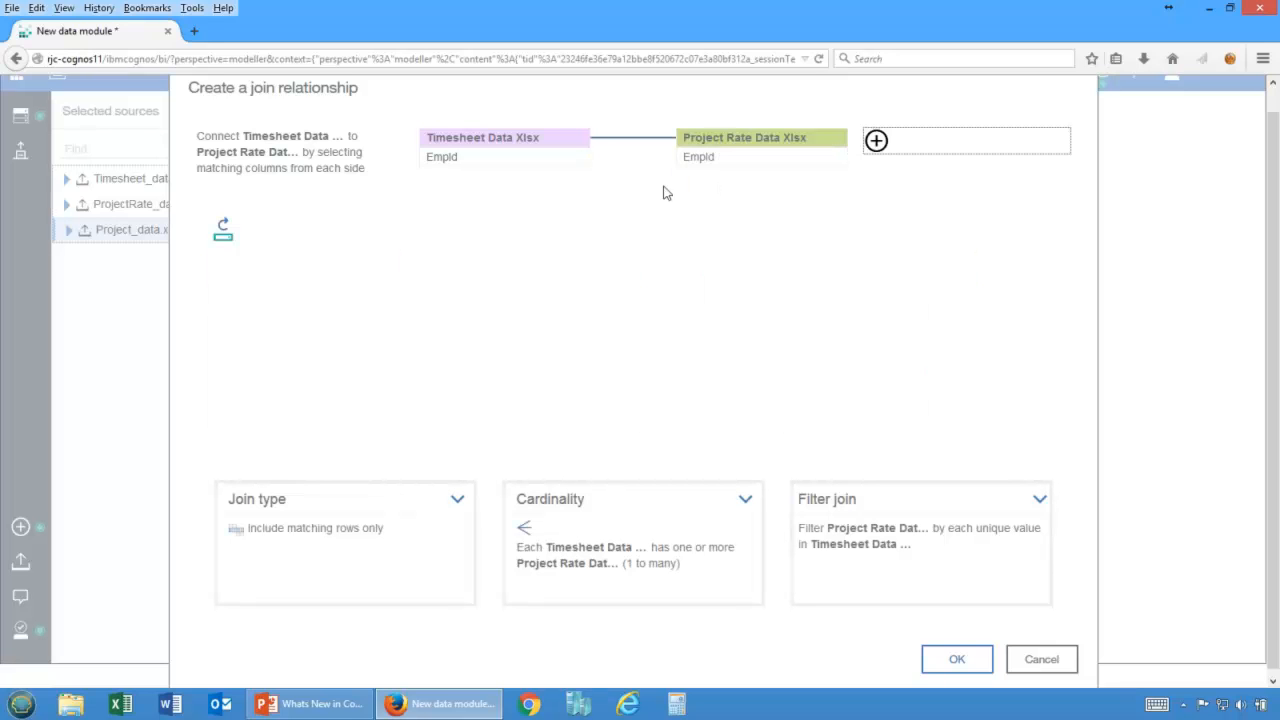
# Add a second join key pair matching ProjectId in Timesheet to ProjectId in Project Rate.
pyautogui.click(876, 141)
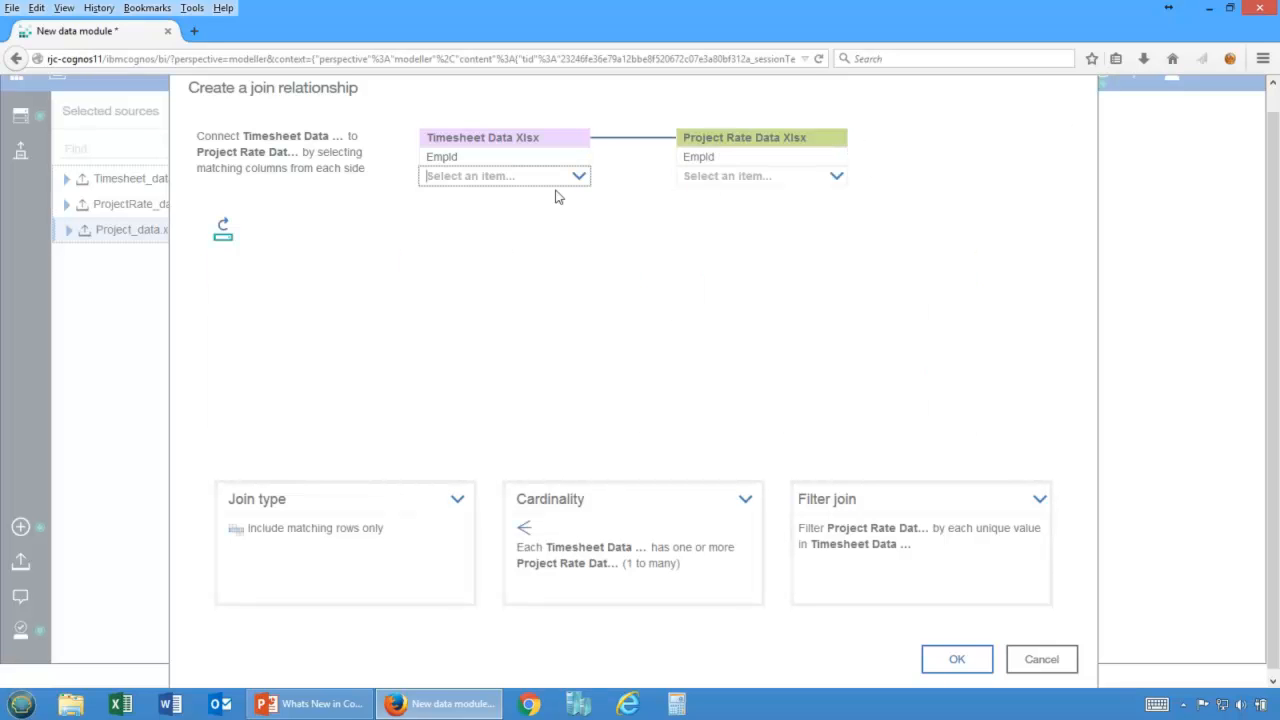
pyautogui.click(579, 178)
pyautogui.click(465, 201)
pyautogui.click(834, 182)
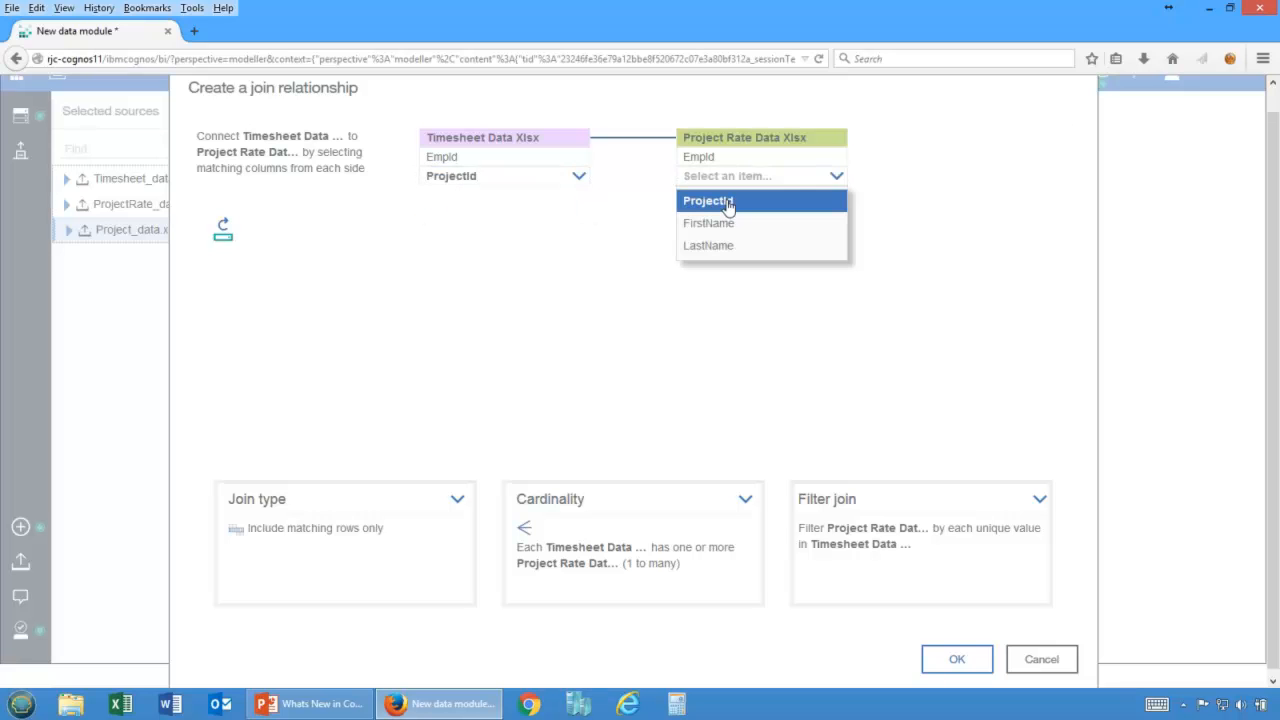
pyautogui.click(729, 202)
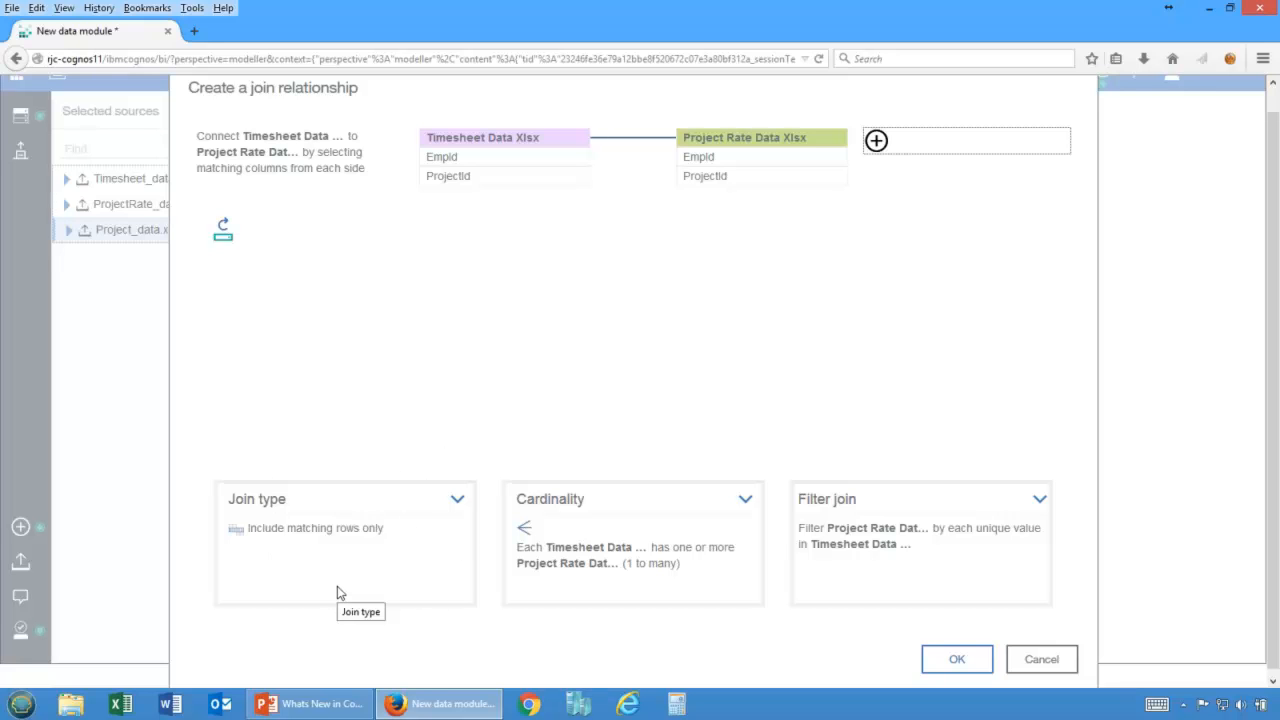
# Keep matching rows only, set the join cardinality to 1 to 1, and confirm the join.
pyautogui.click(455, 500)
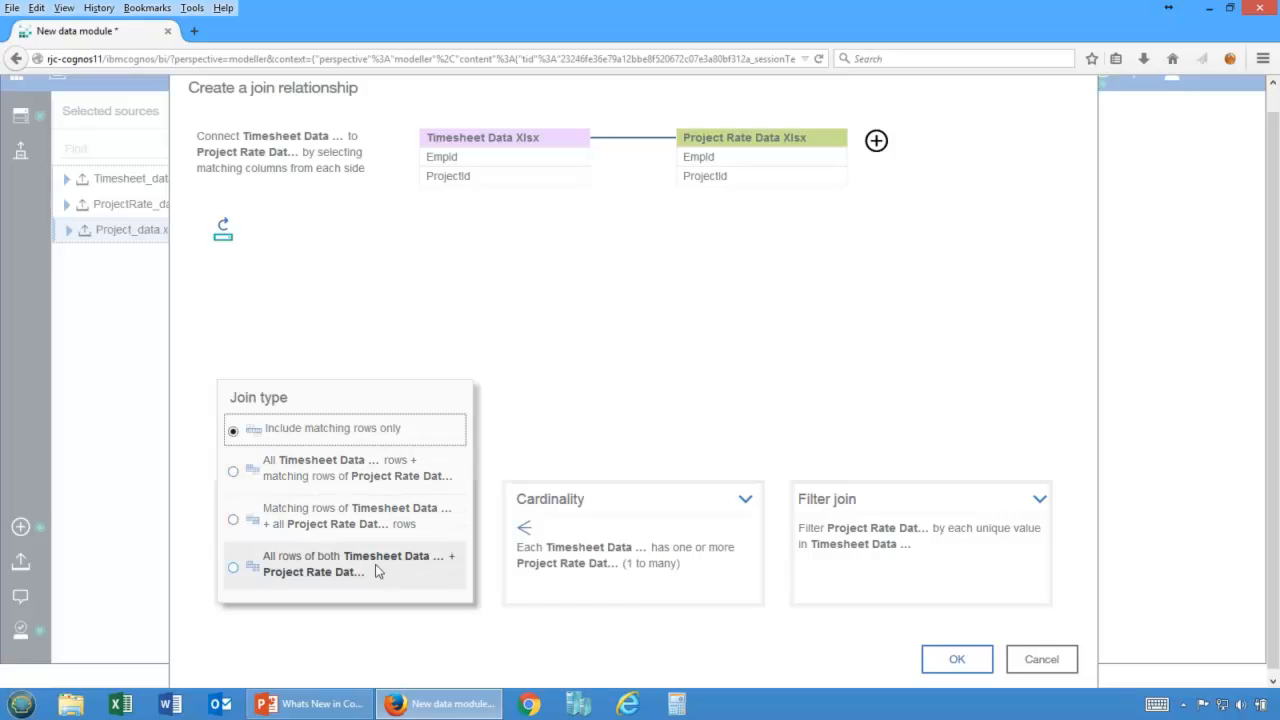
pyautogui.click(631, 555)
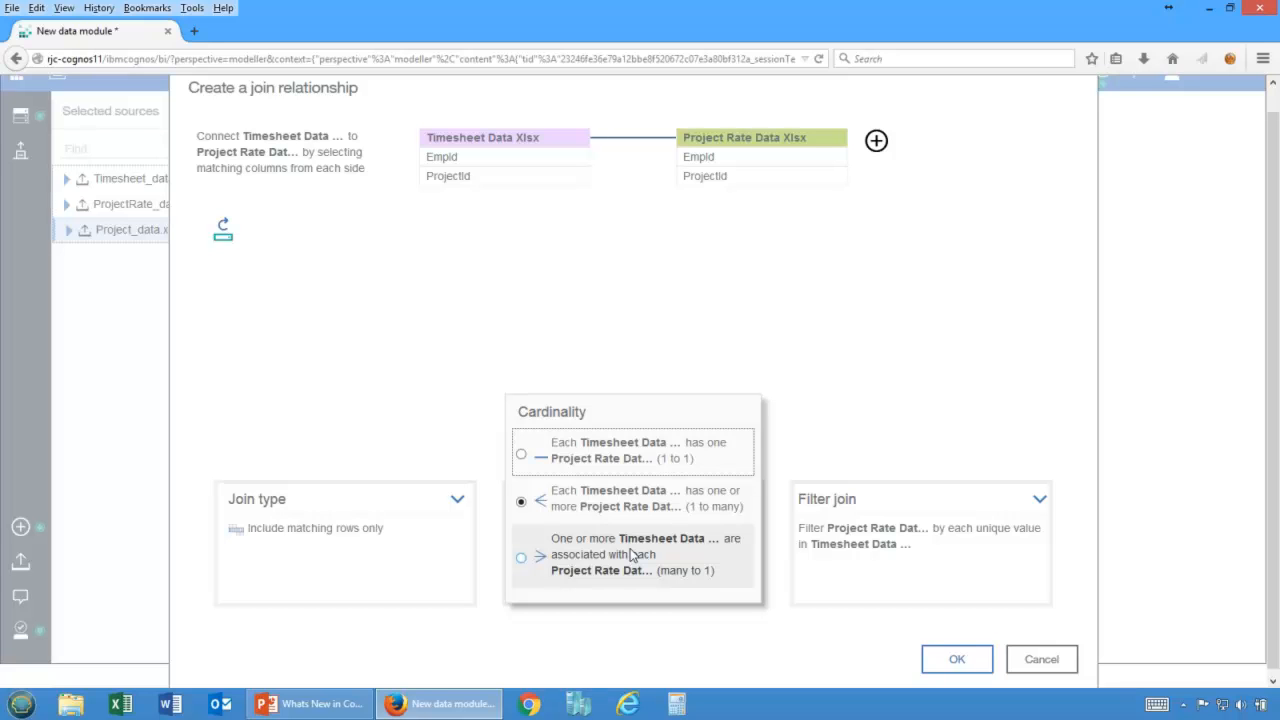
pyautogui.click(537, 160)
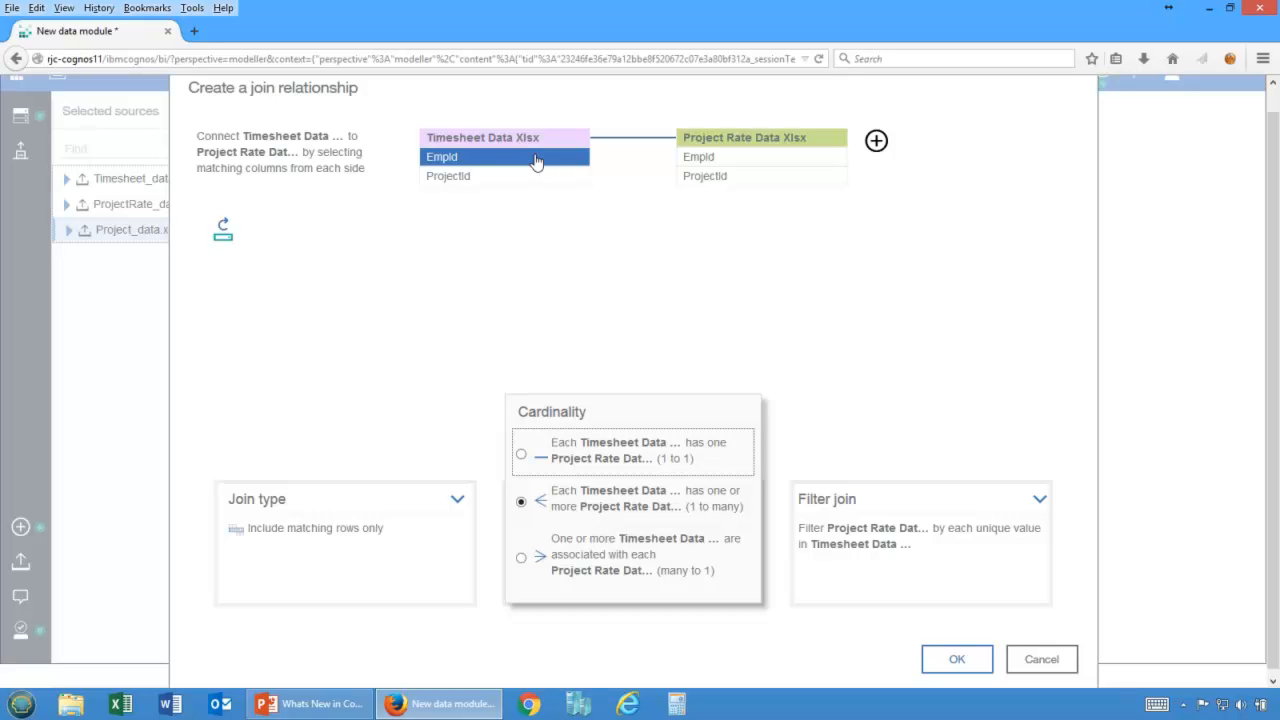
pyautogui.click(476, 180)
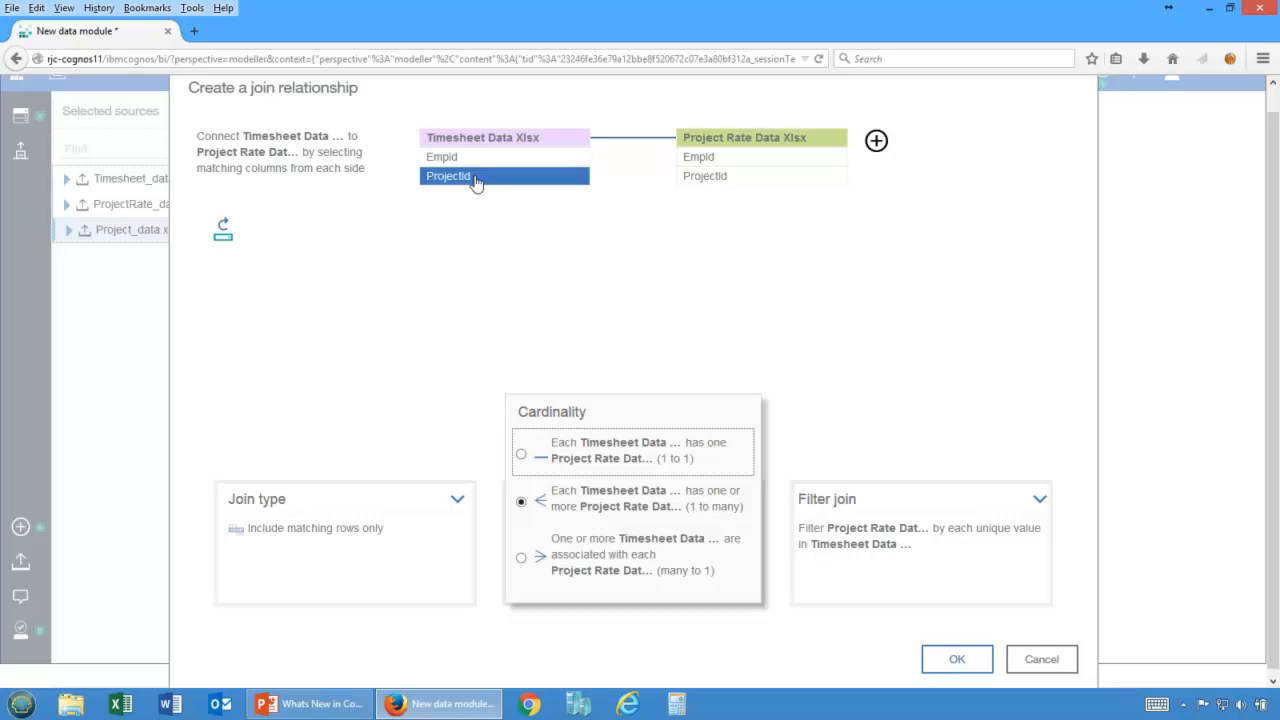
pyautogui.click(480, 160)
pyautogui.click(480, 180)
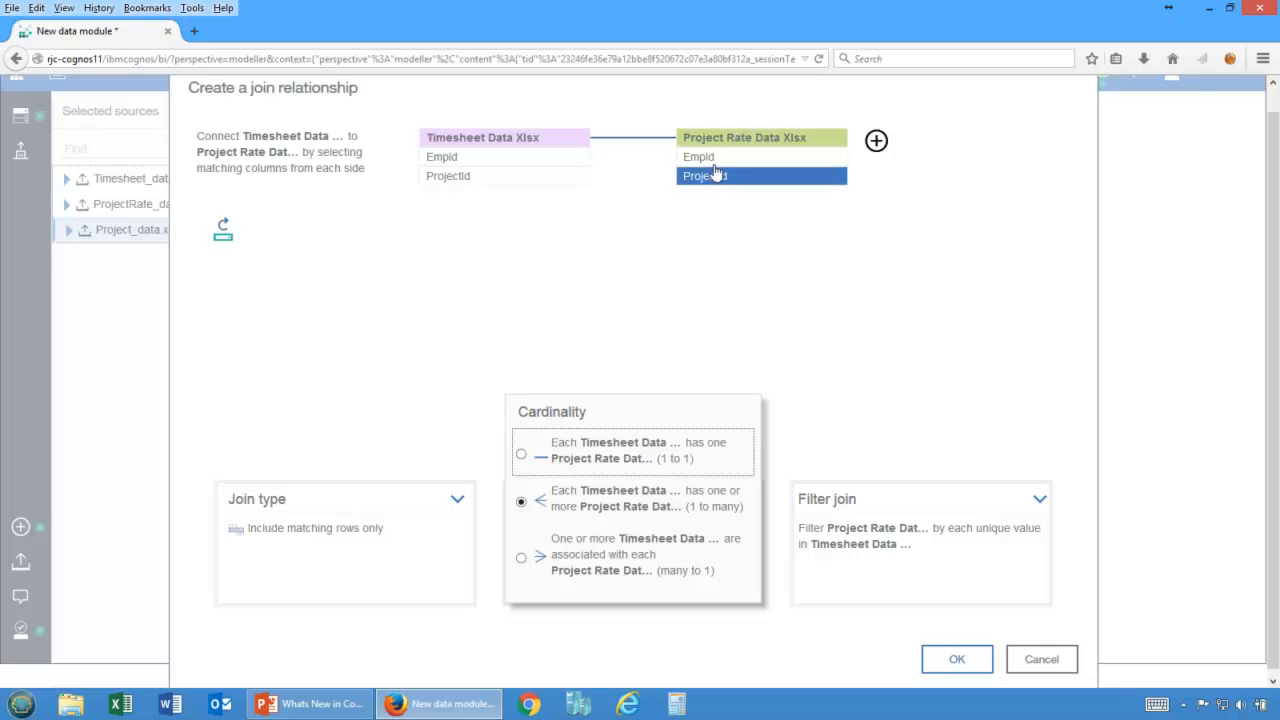
pyautogui.click(591, 453)
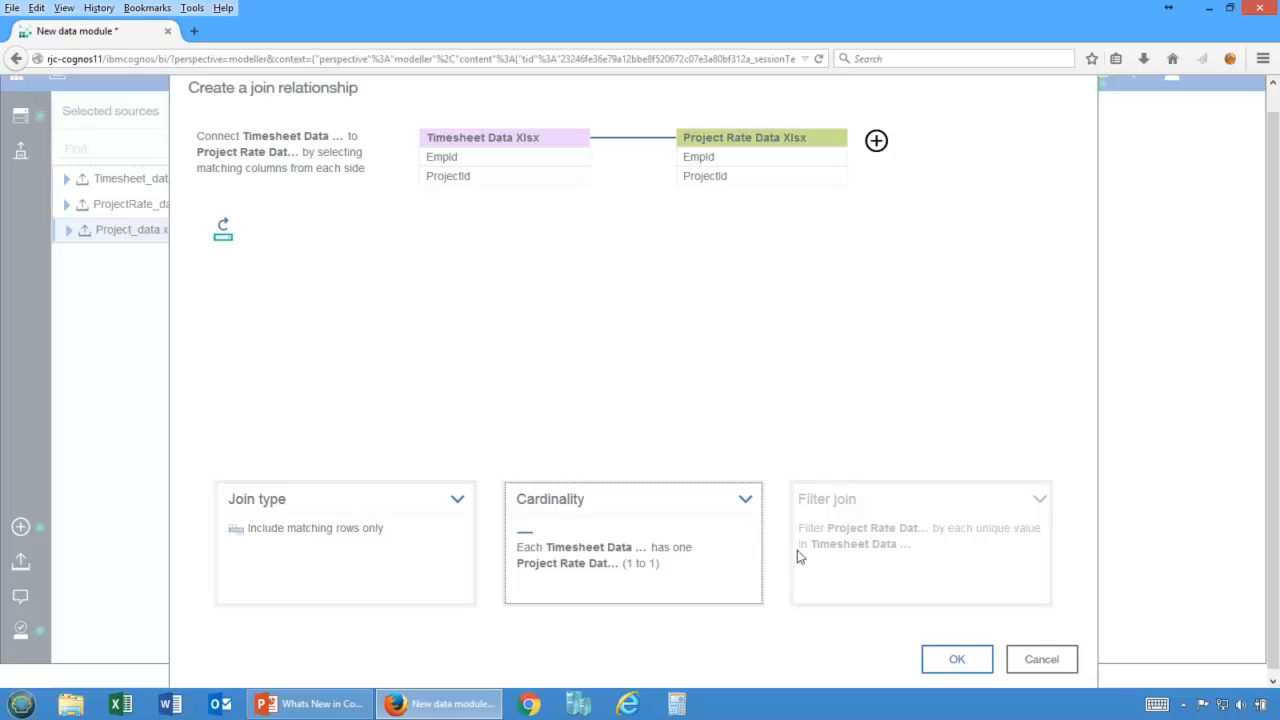
pyautogui.click(955, 657)
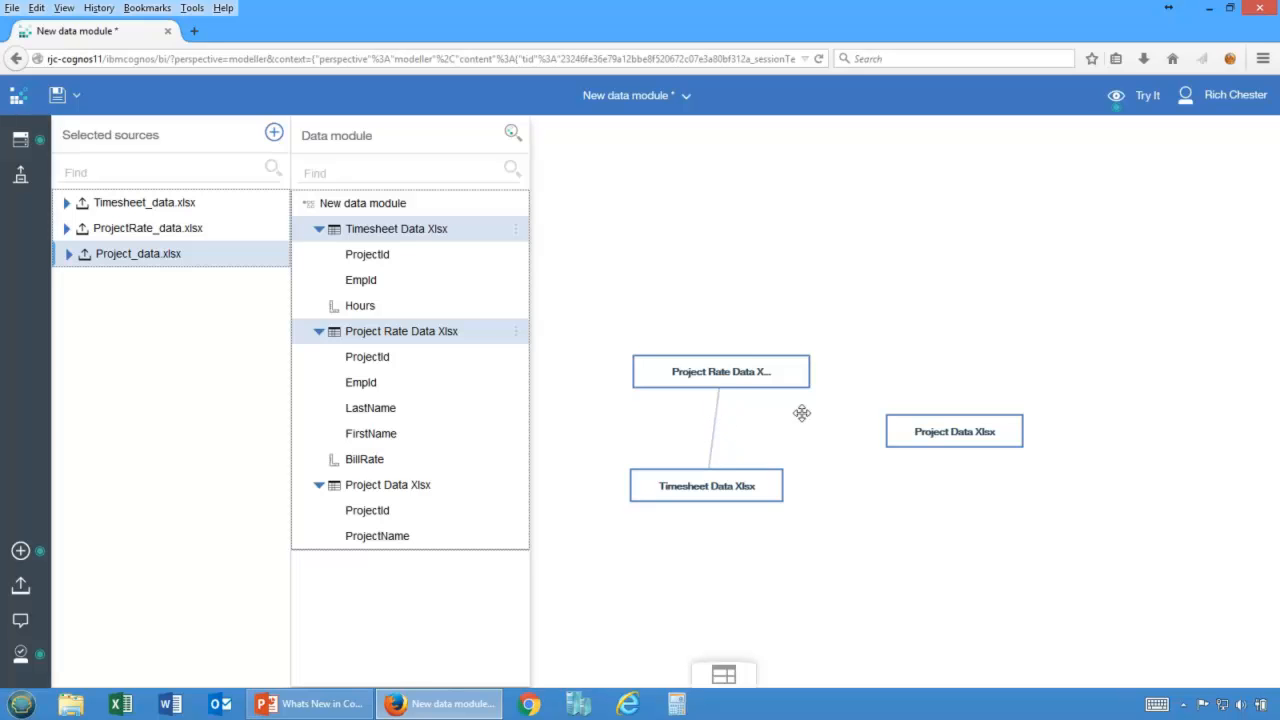
# Turn on cardinality labels in the diagram view.
pyautogui.click(1116, 98)
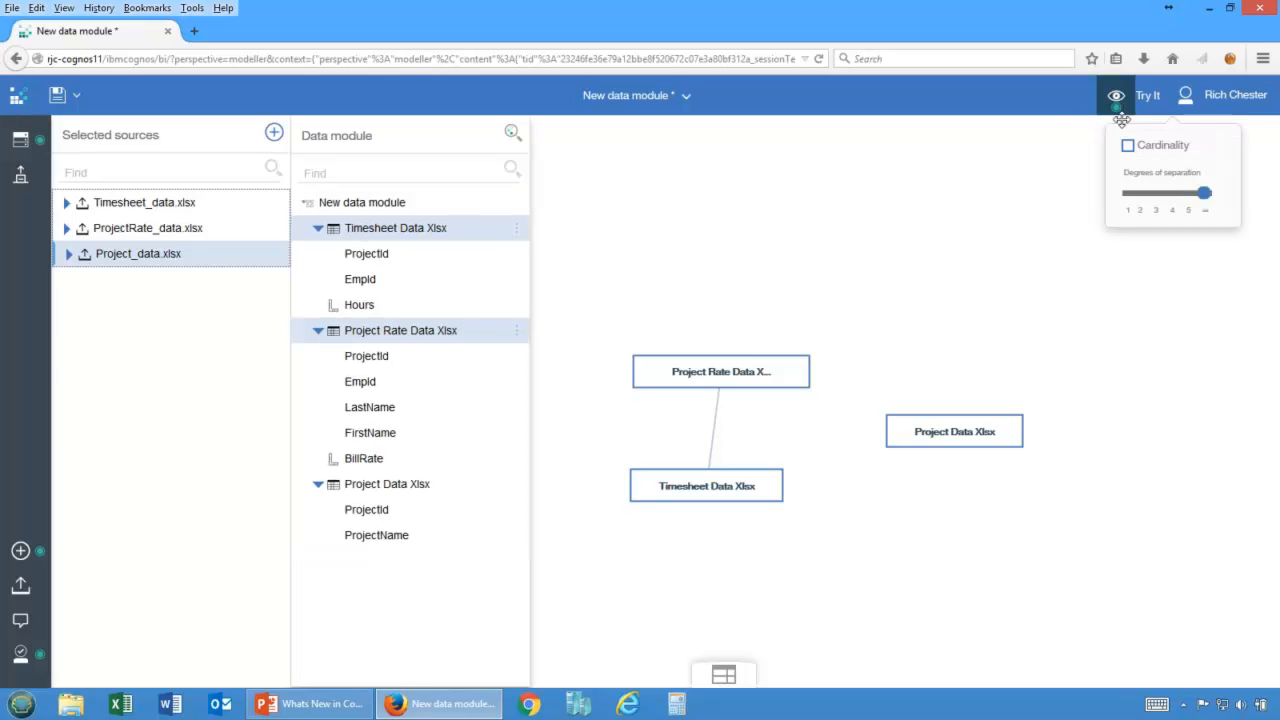
pyautogui.click(1128, 146)
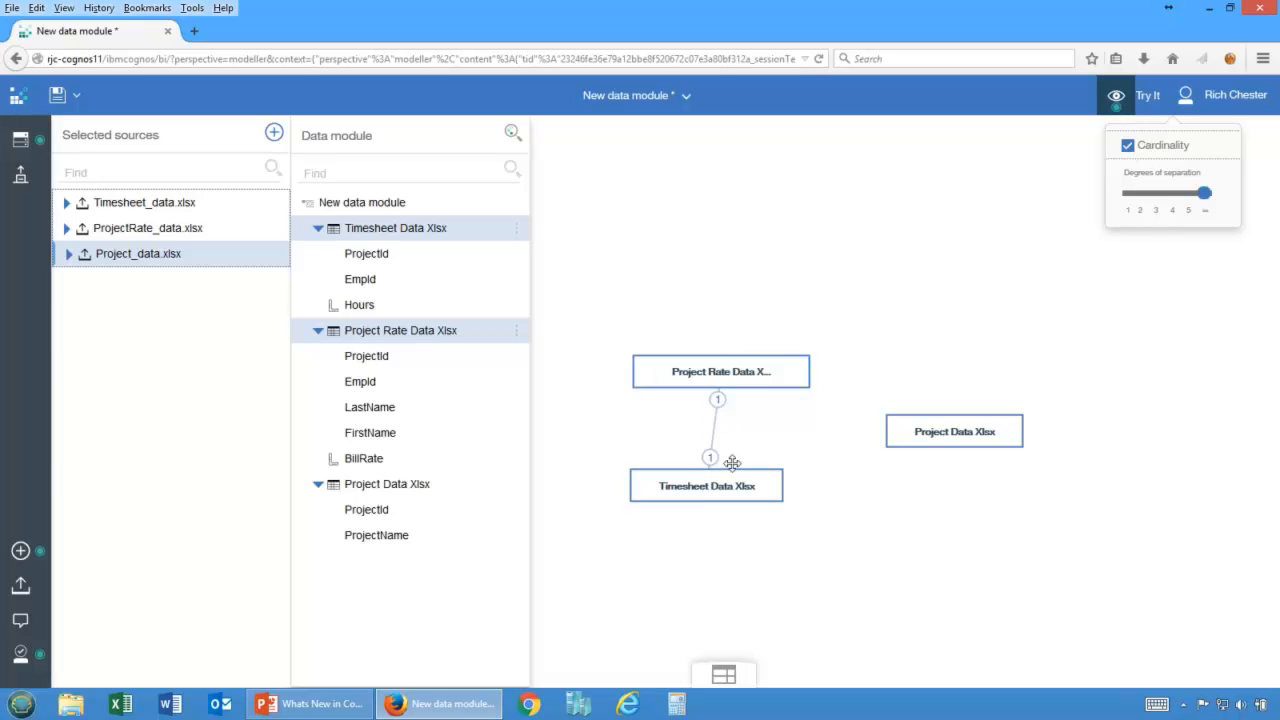
pyautogui.click(899, 299)
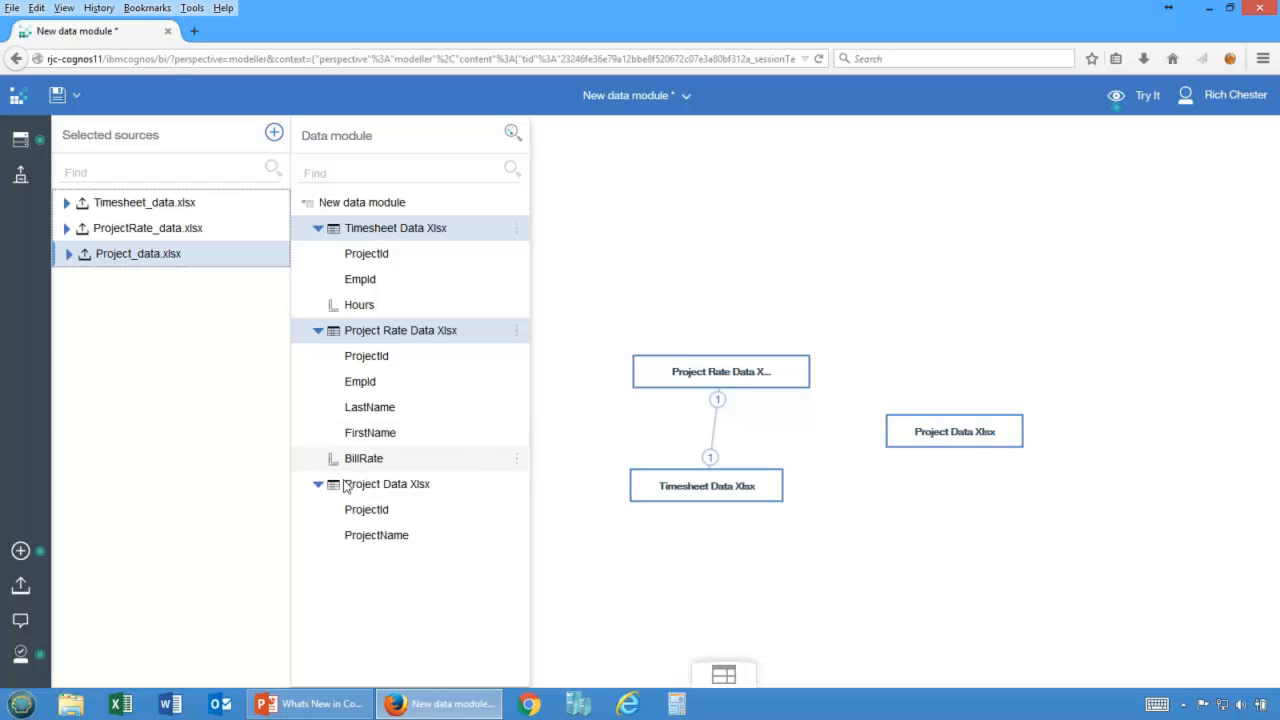
# Join Project Data to Timesheet Data on ProjectId, keeping matching rows only and 1 to many cardinality.
pyautogui.click(393, 490)
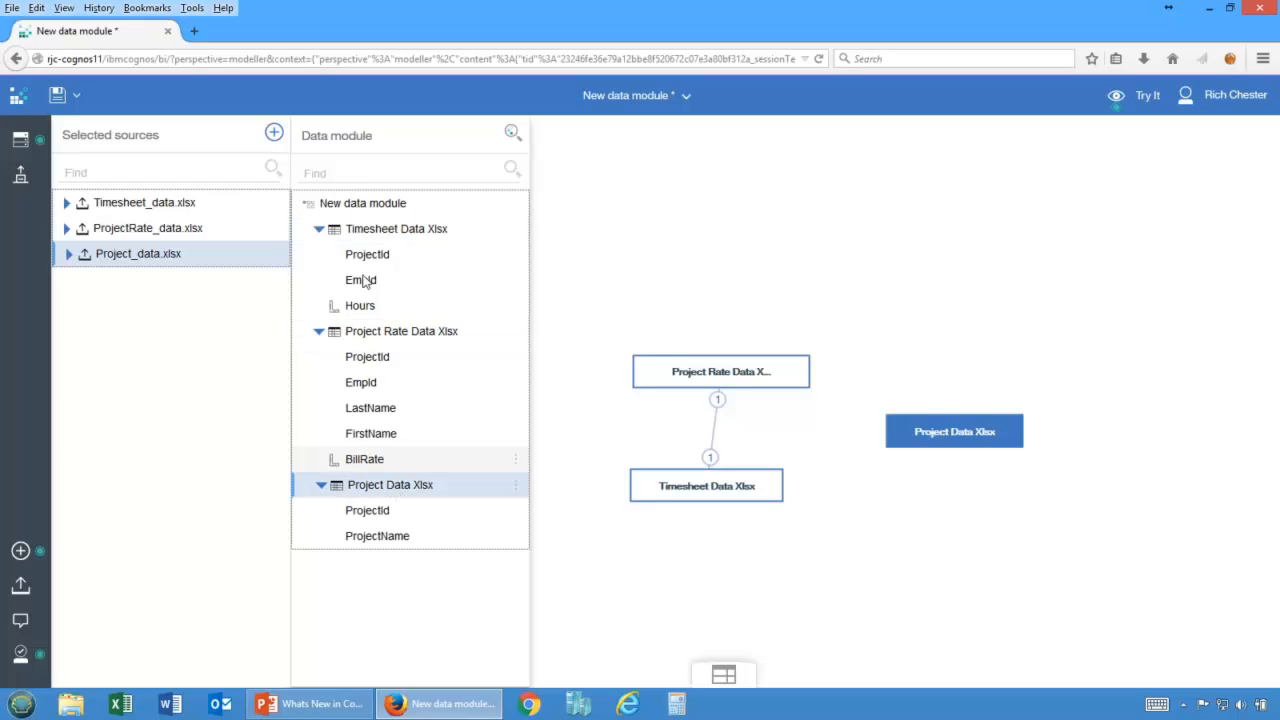
pyautogui.click(382, 232)
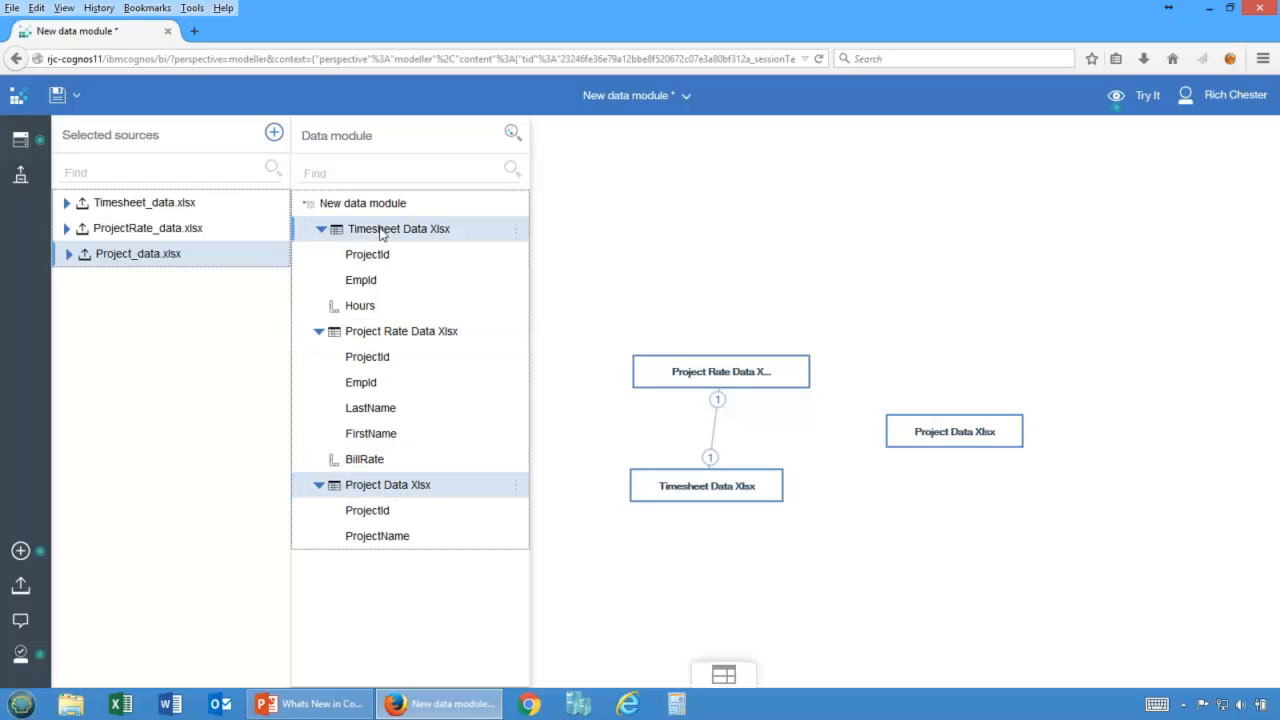
pyautogui.rightClick(380, 233)
pyautogui.click(388, 243)
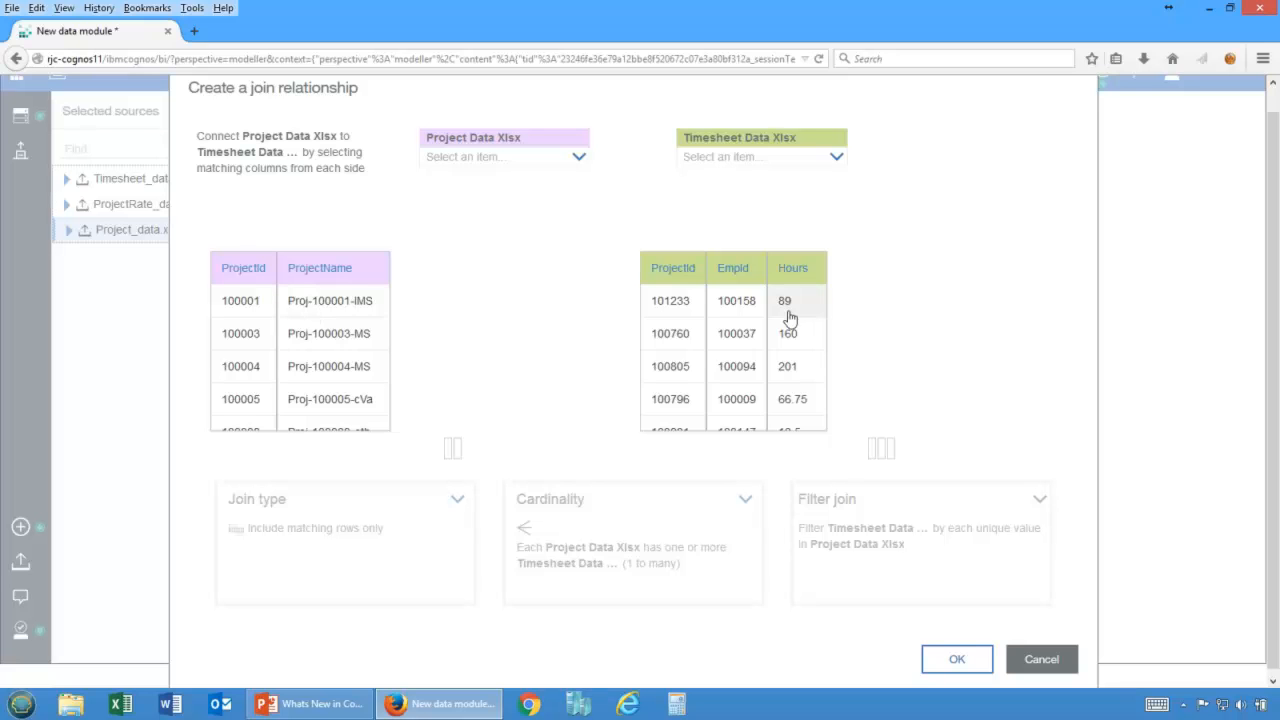
pyautogui.click(582, 160)
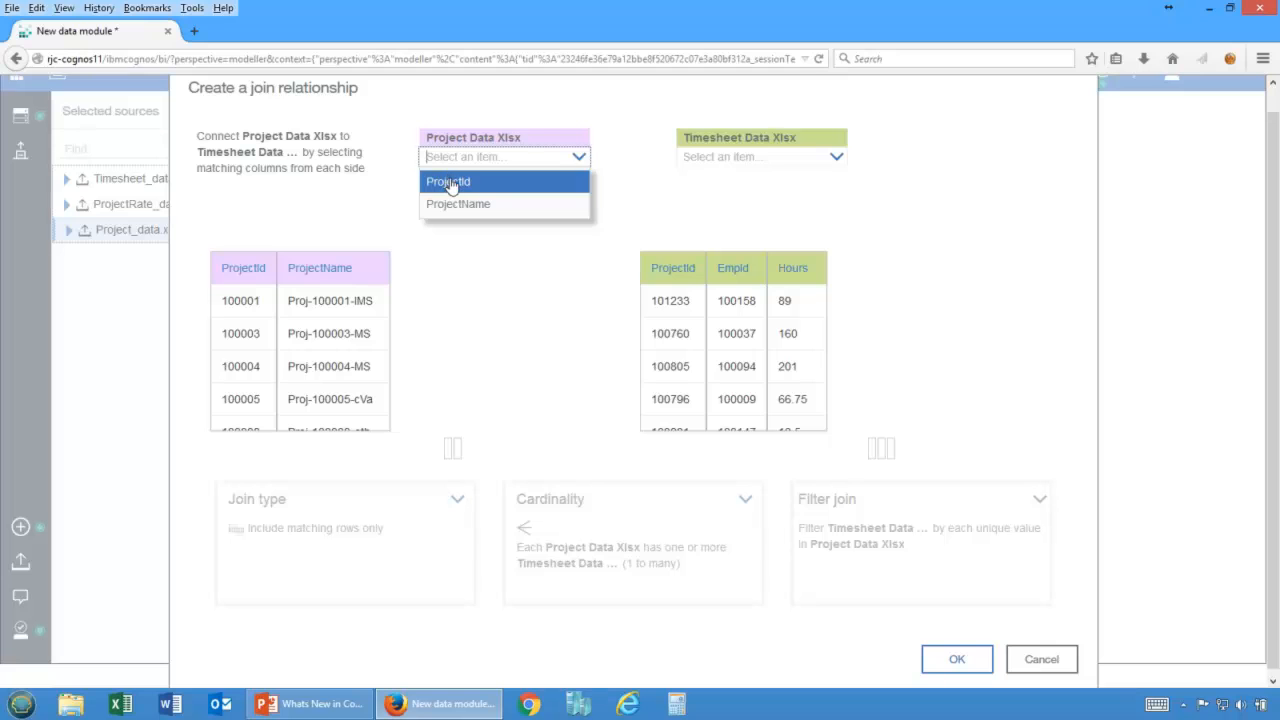
pyautogui.click(455, 181)
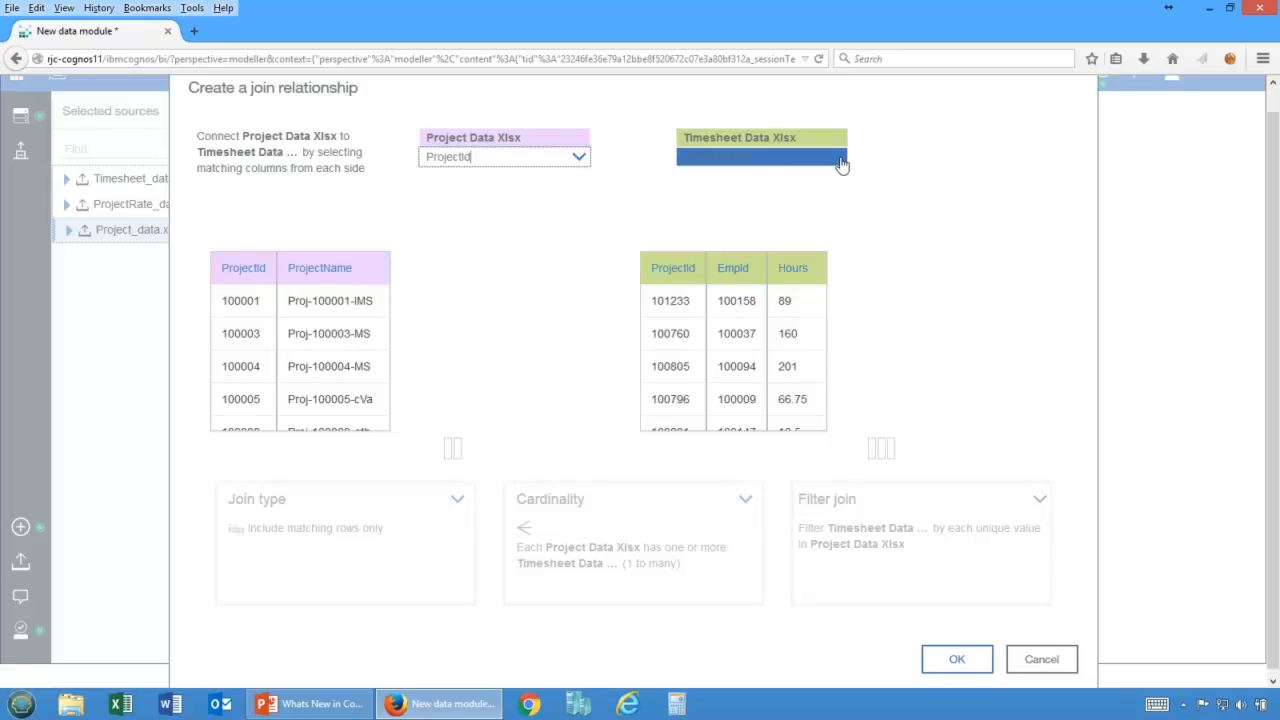
pyautogui.click(843, 165)
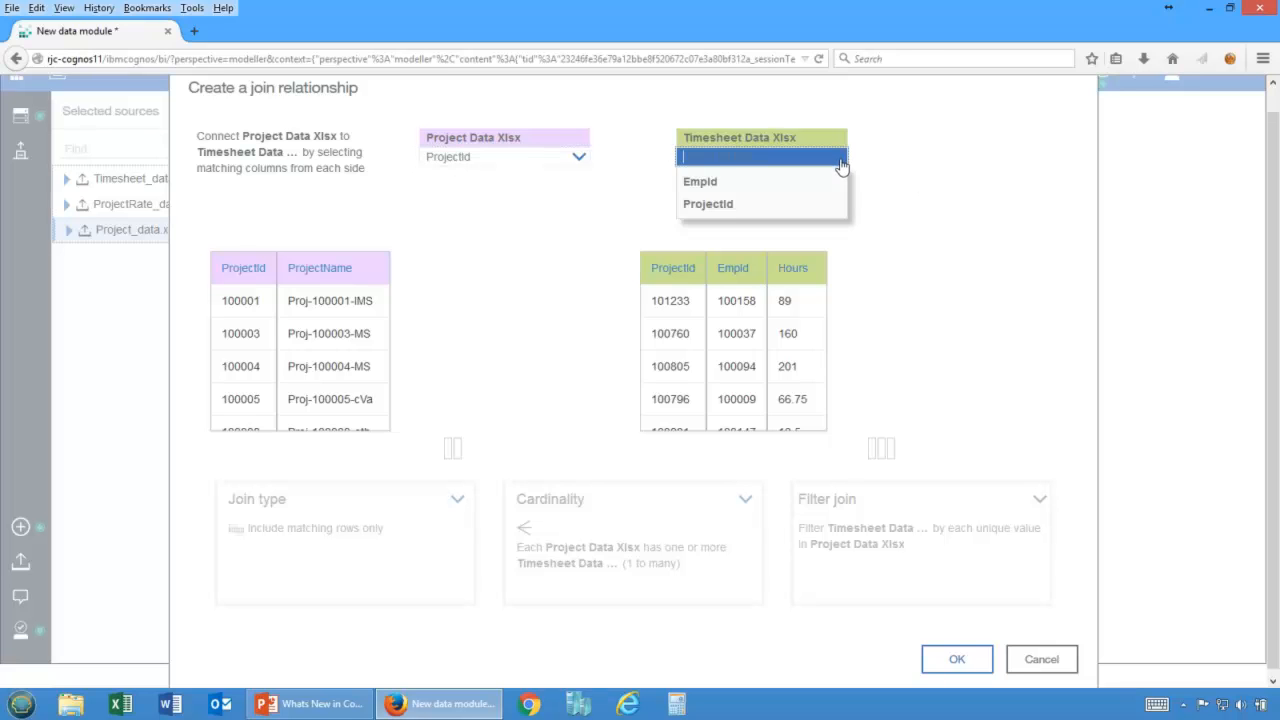
pyautogui.click(738, 206)
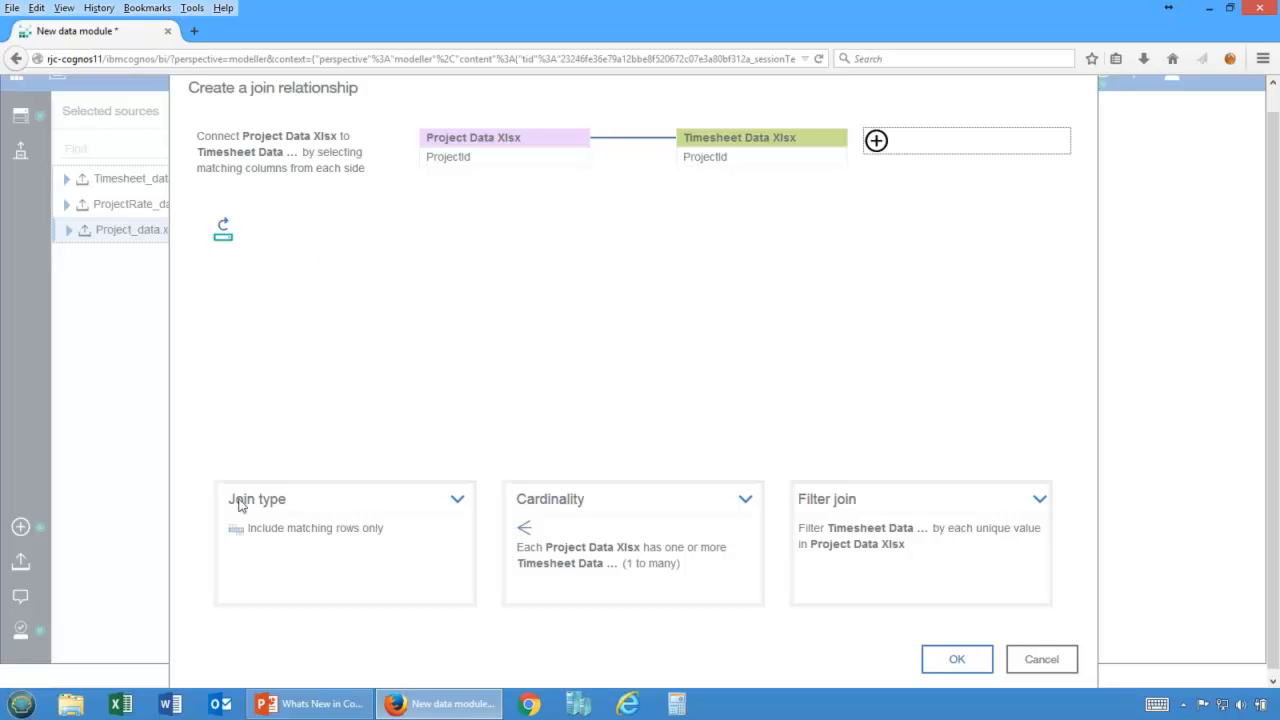
pyautogui.click(276, 540)
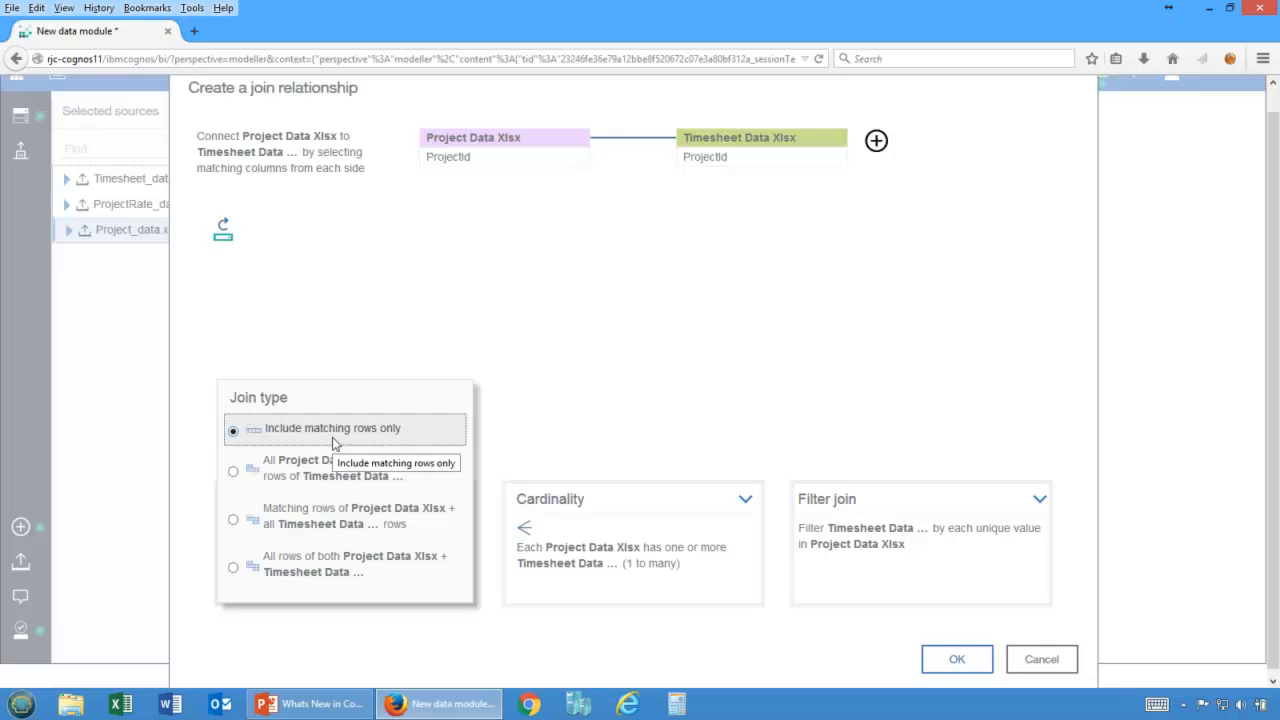
pyautogui.click(595, 558)
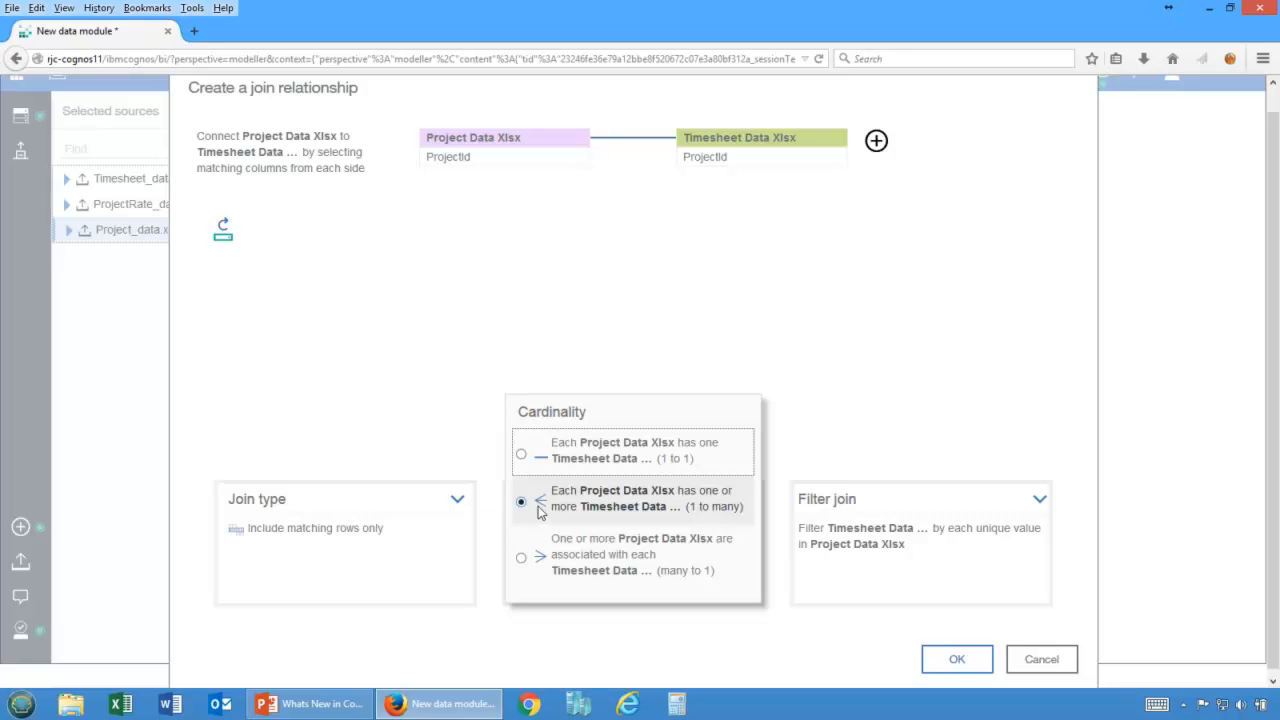
pyautogui.click(840, 414)
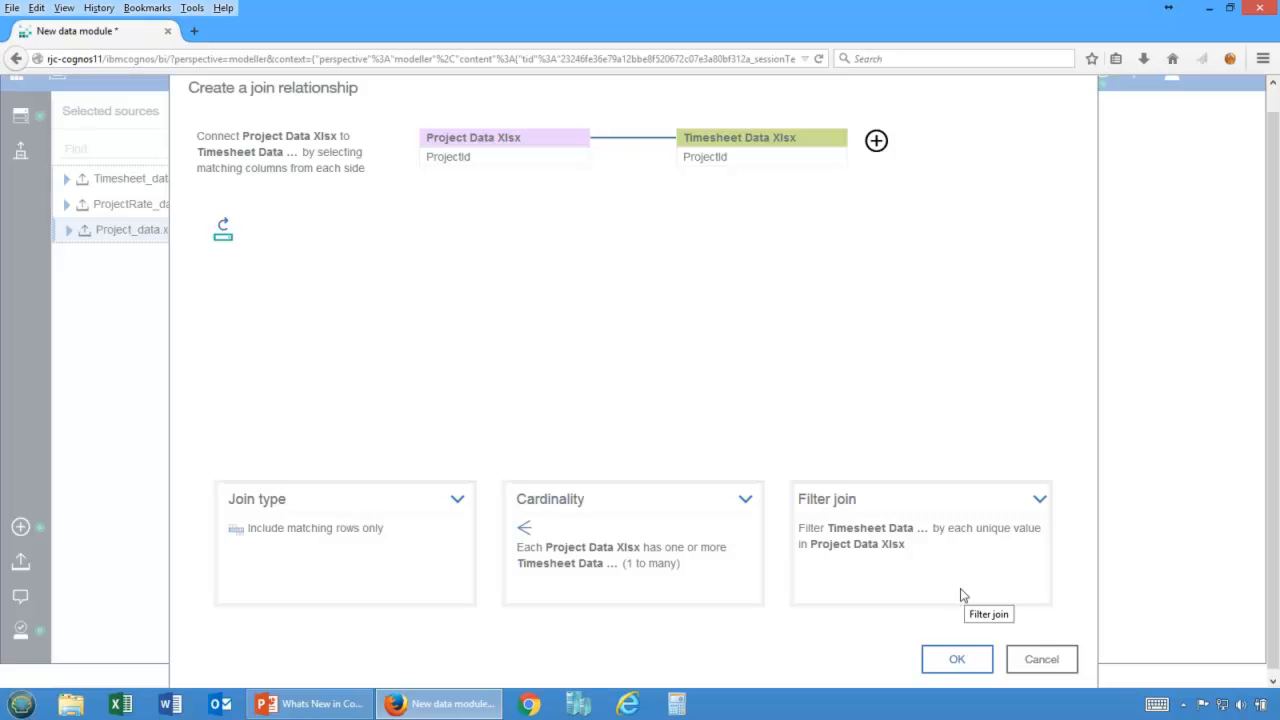
pyautogui.click(952, 658)
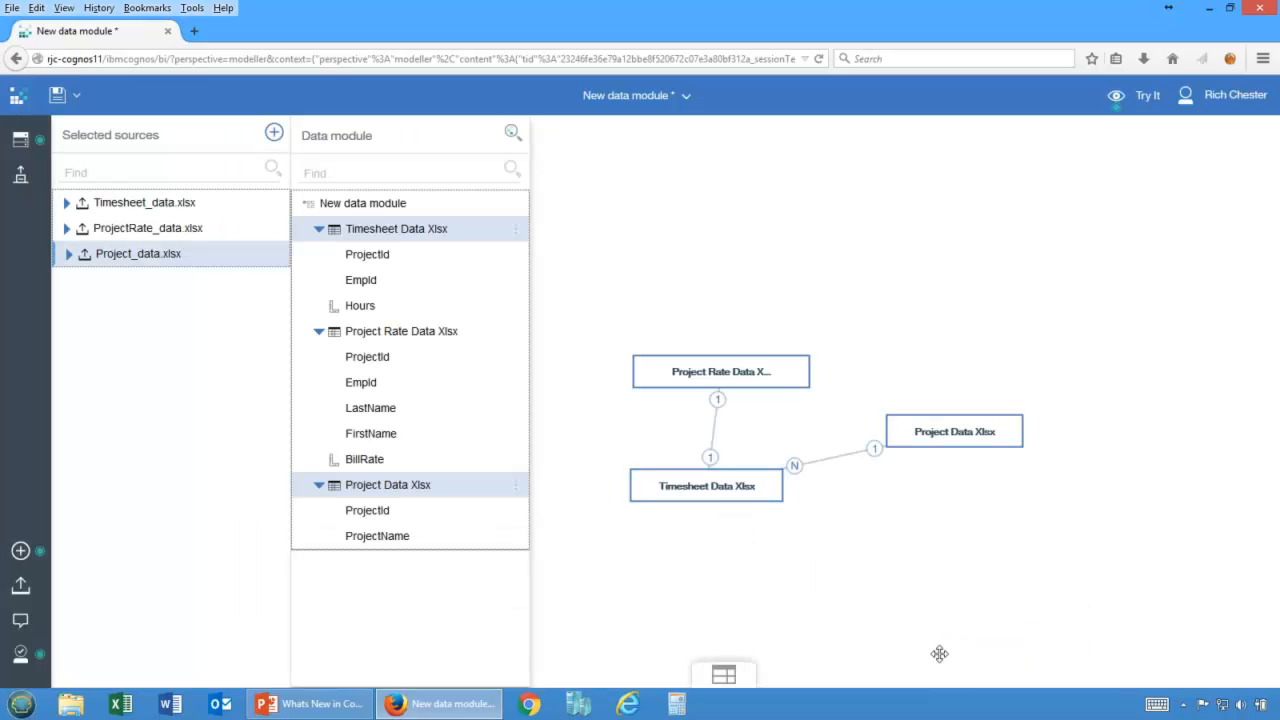
# Rearrange the Project Rate and Project Data tables in the diagram.
pyautogui.click(762, 380)
pyautogui.moveTo(762, 380); pyautogui.dragTo(750, 325)
pyautogui.click(945, 432)
pyautogui.moveTo(944, 432); pyautogui.dragTo(971, 482)
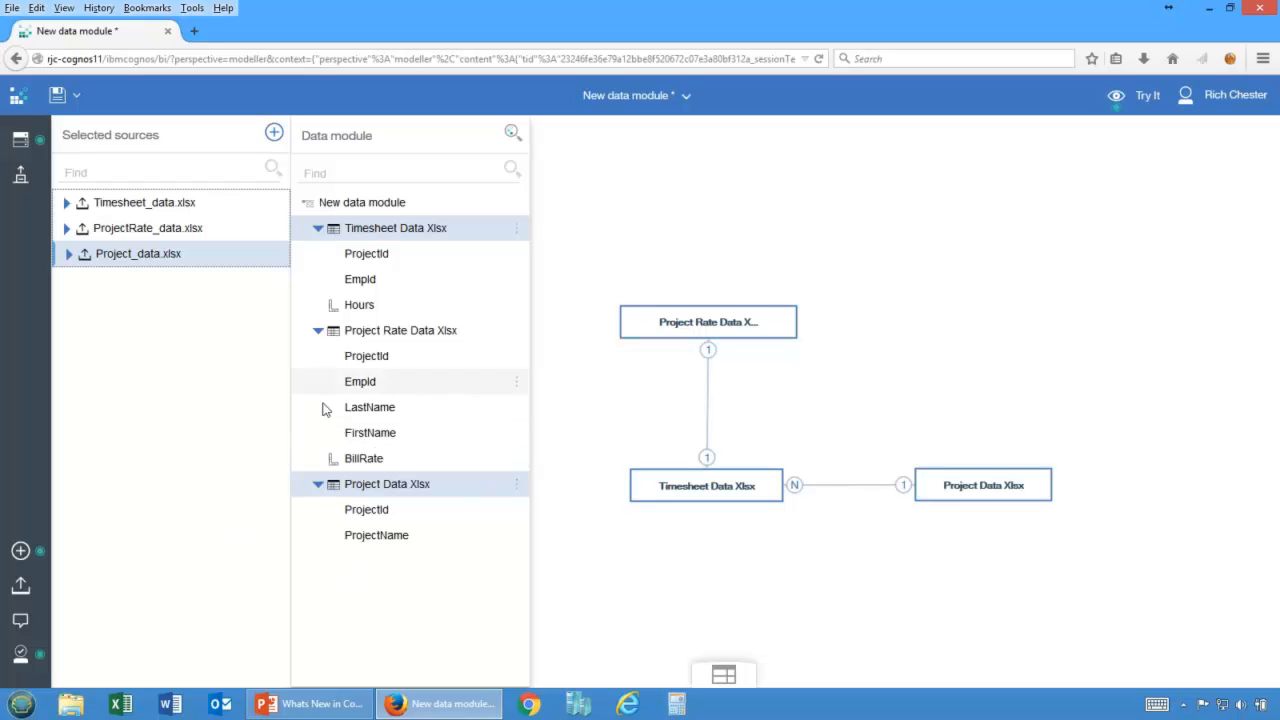
pyautogui.rightClick(372, 409)
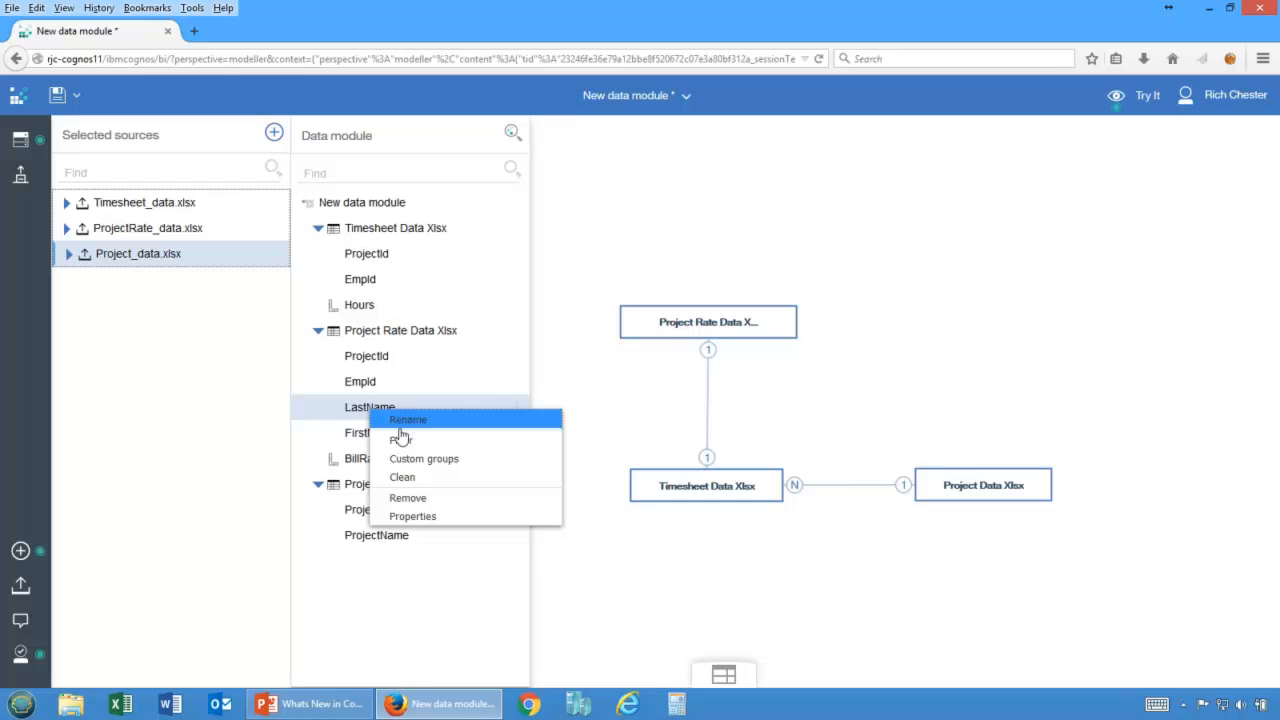
pyautogui.click(404, 440)
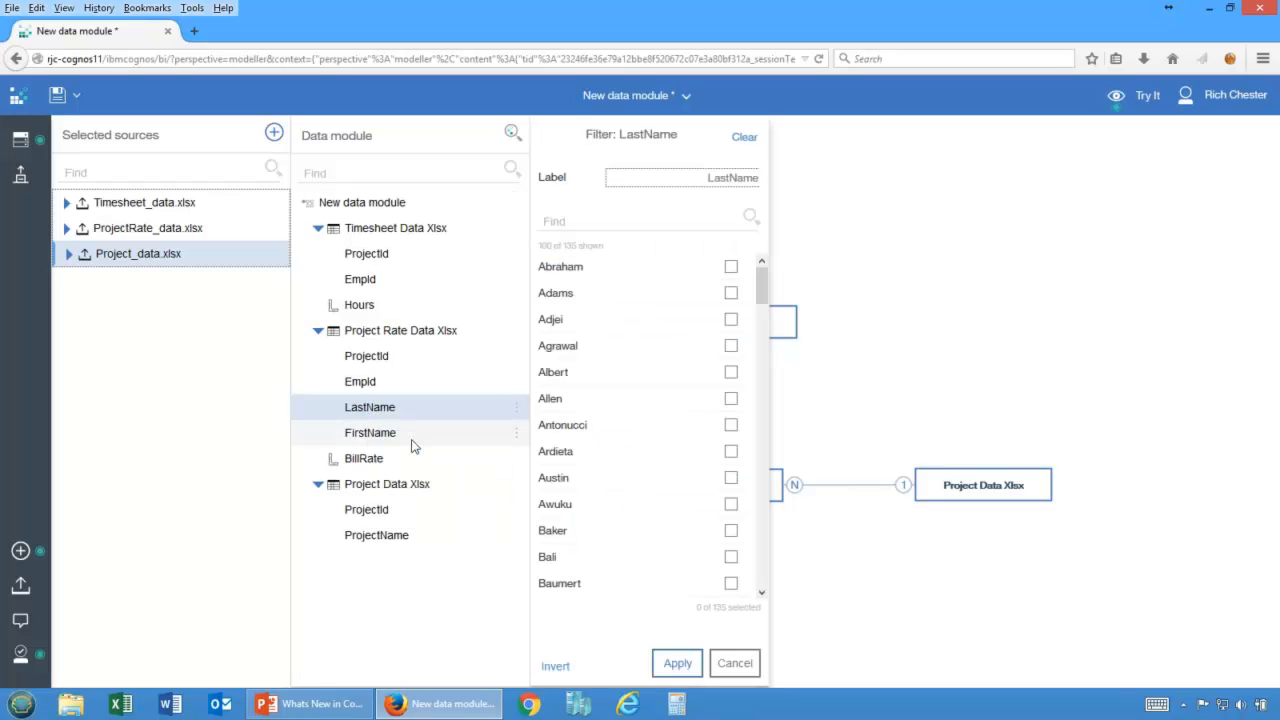
pyautogui.moveTo(761, 296)
pyautogui.mouseDown()
pyautogui.moveTo(765, 368)
pyautogui.moveTo(766, 289)
pyautogui.mouseUp()
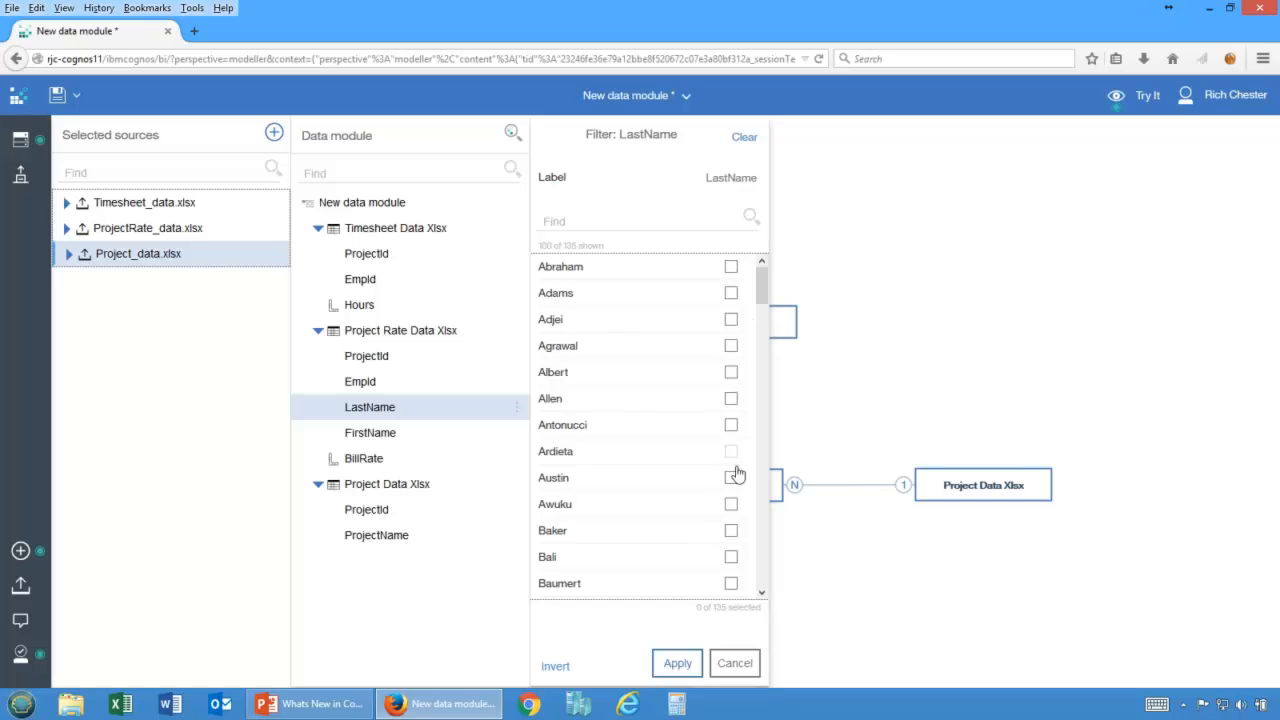
pyautogui.click(731, 267)
pyautogui.click(731, 293)
pyautogui.click(731, 320)
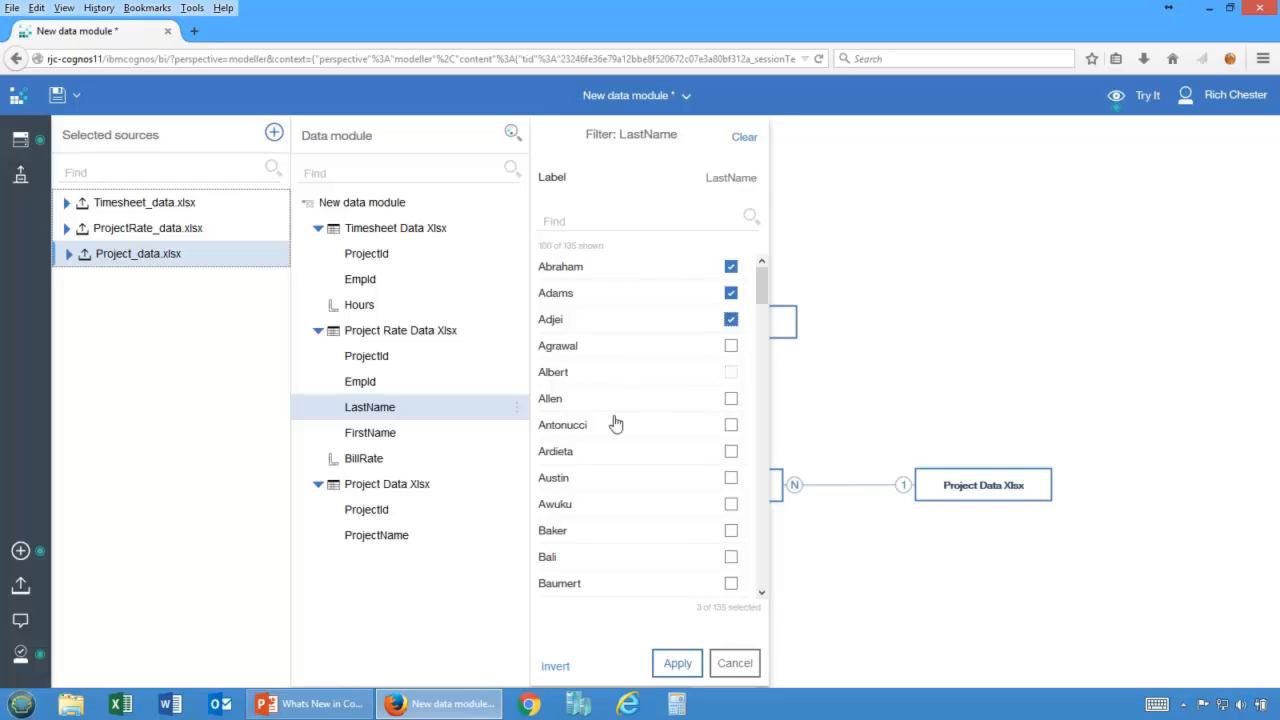
pyautogui.click(556, 667)
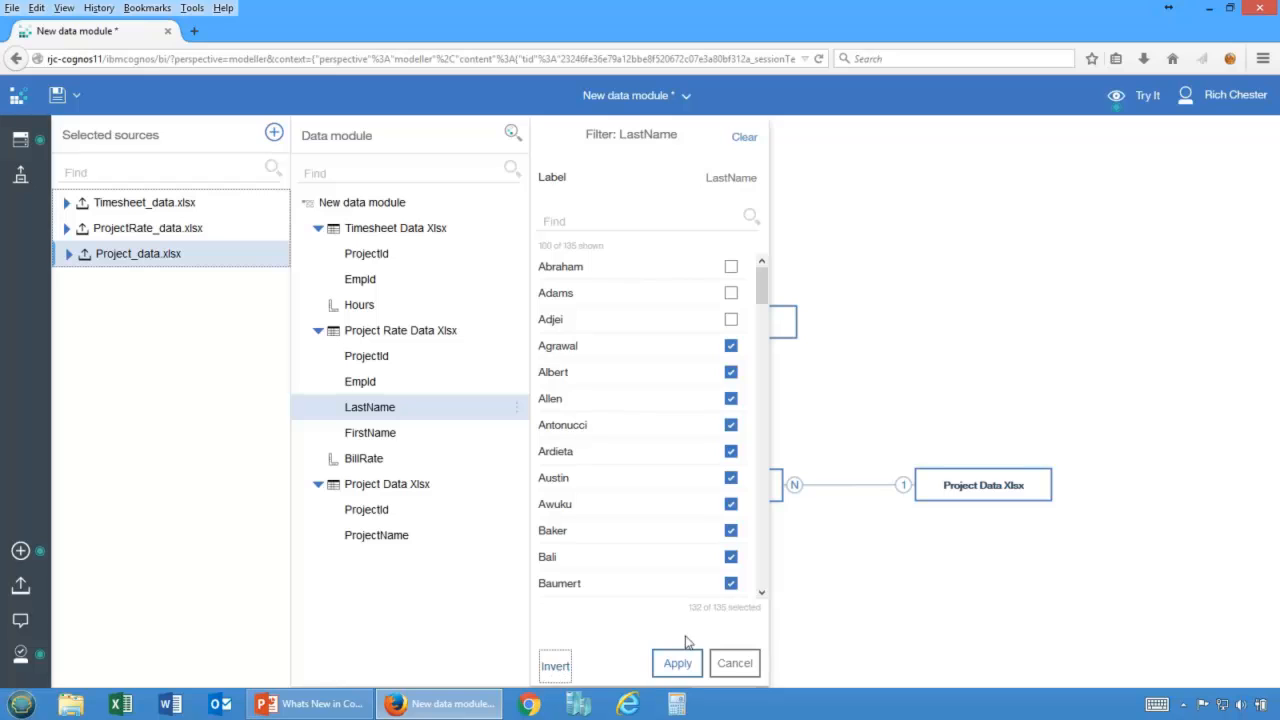
pyautogui.click(730, 662)
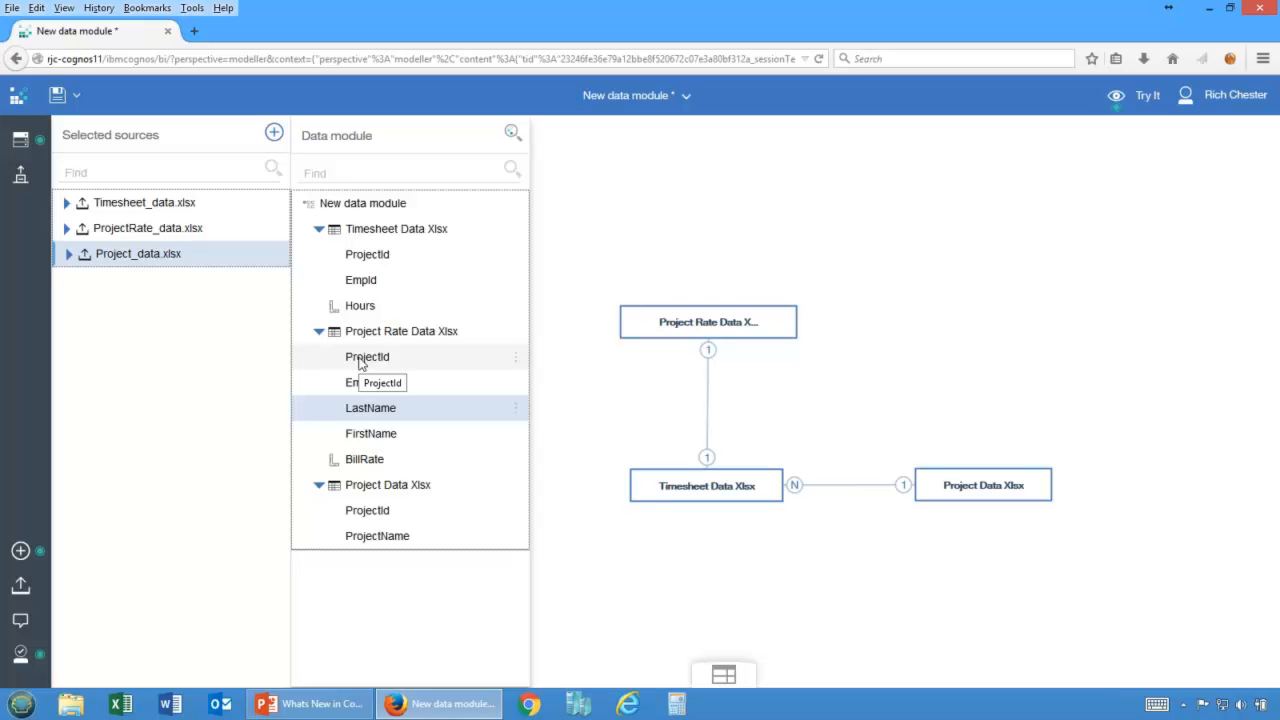
# Create a calculation multiplying Hours by BillRate and name it Revenue.
pyautogui.click(370, 412)
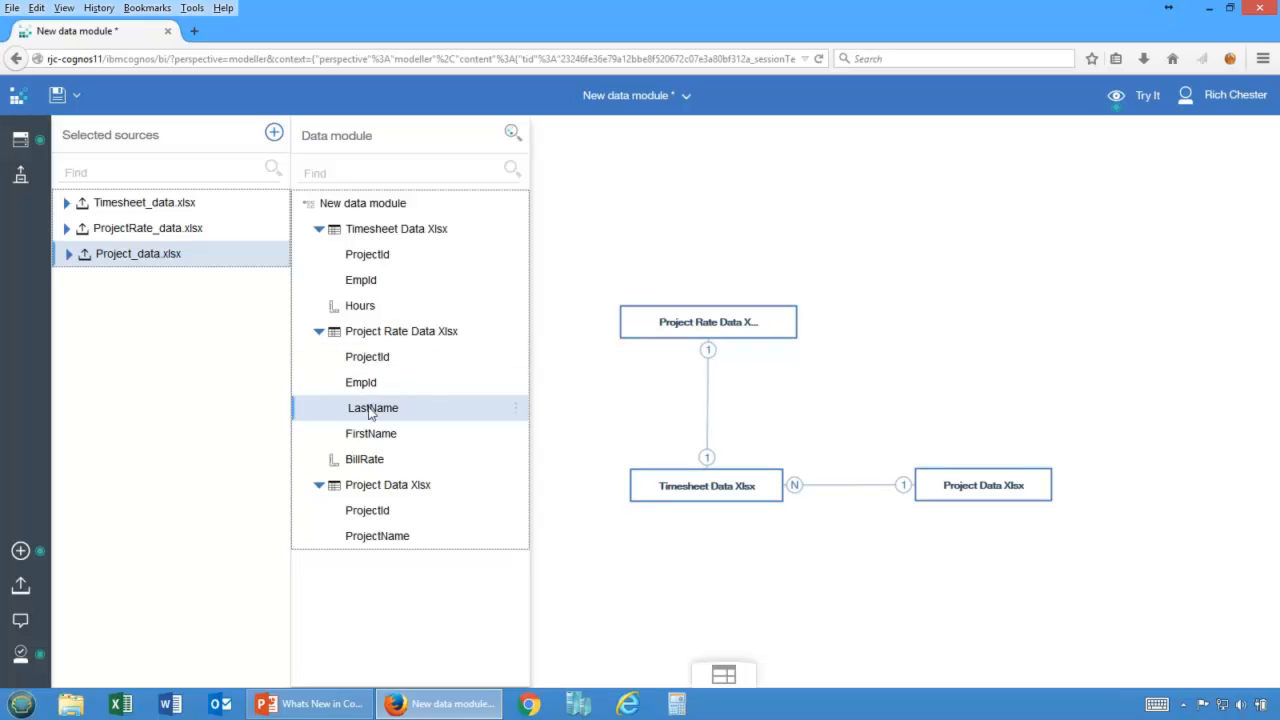
pyautogui.click(348, 308)
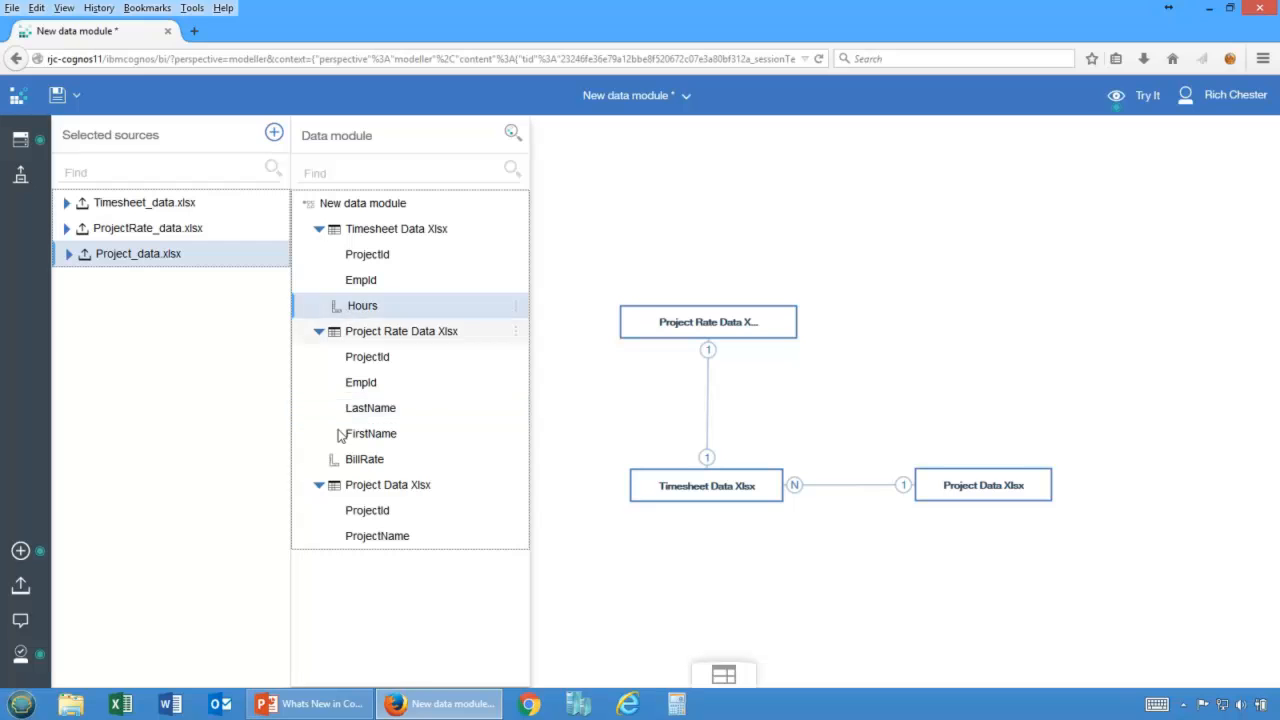
pyautogui.click(365, 462)
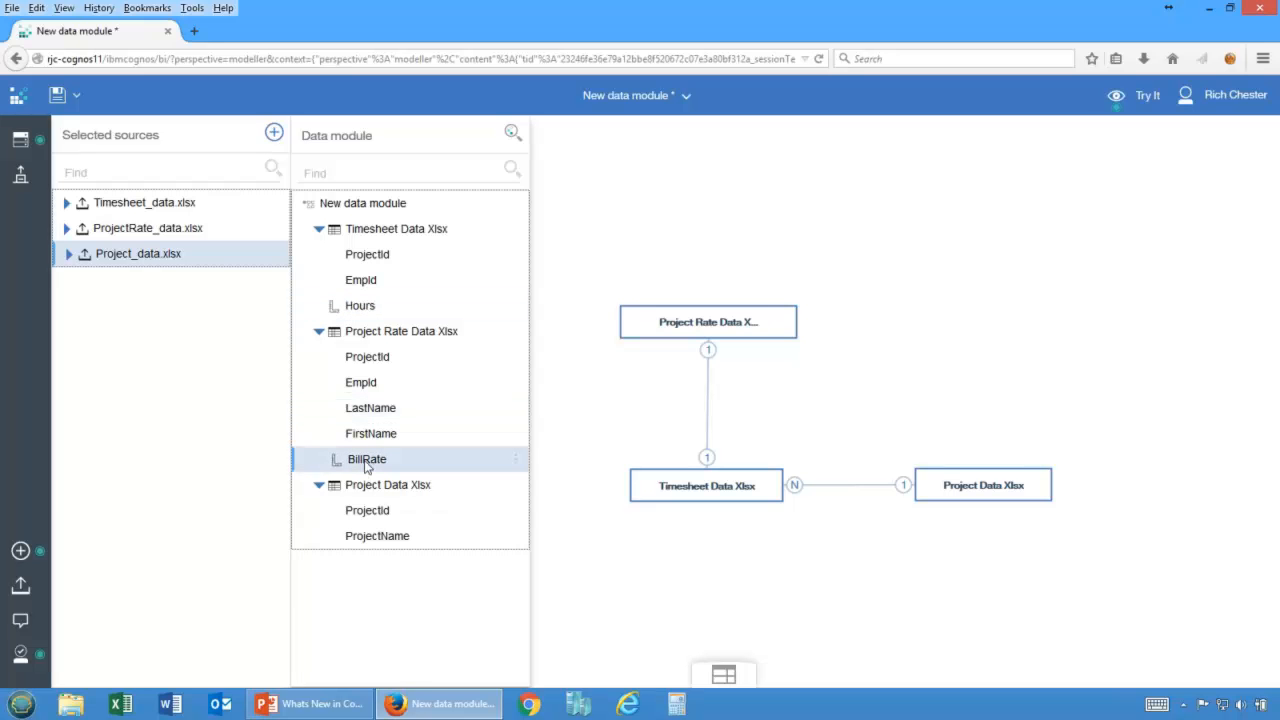
pyautogui.click(356, 310)
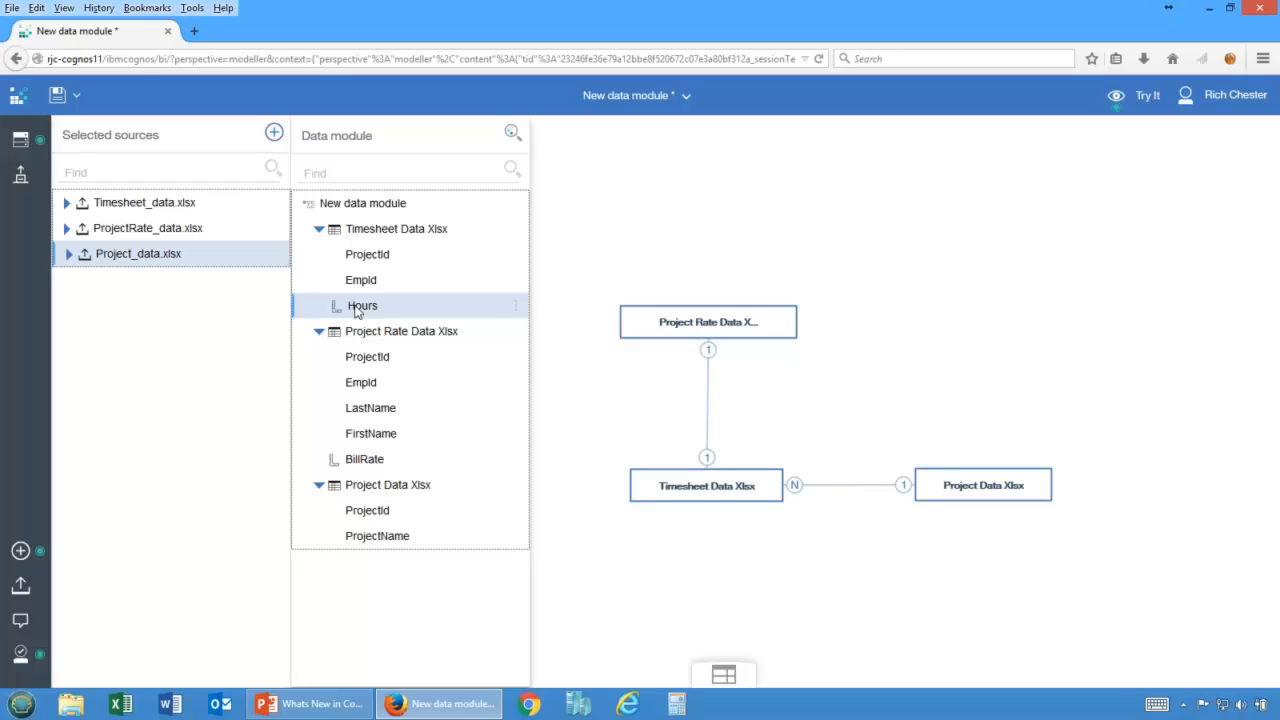
pyautogui.keyDown('ctrl'); pyautogui.click(360, 463); pyautogui.keyUp('ctrl')
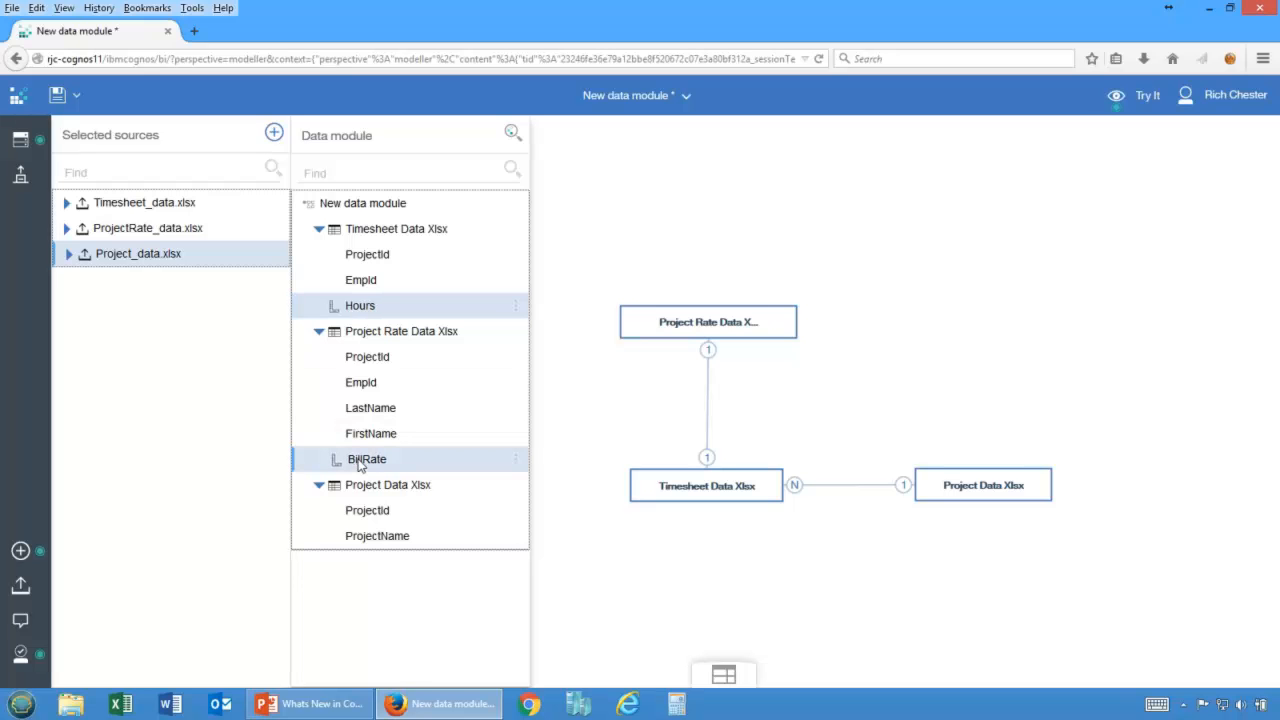
pyautogui.rightClick(360, 465)
pyautogui.moveTo(410, 497)
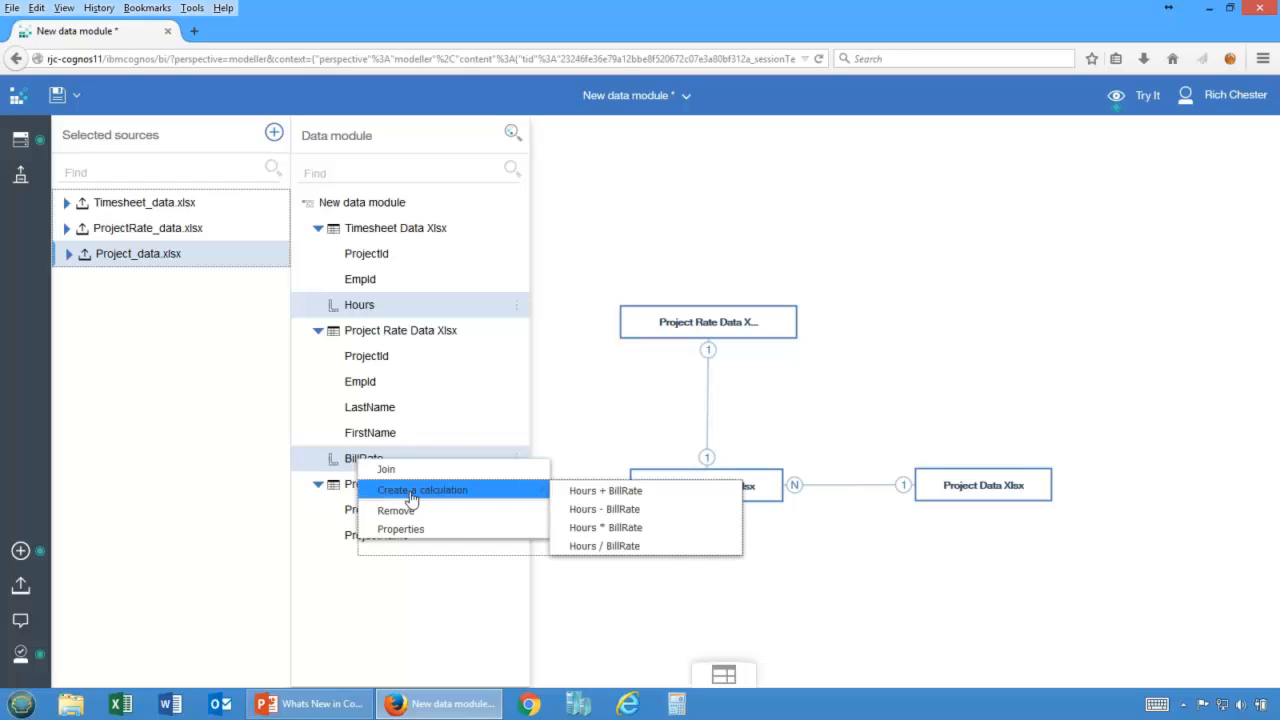
pyautogui.click(592, 533)
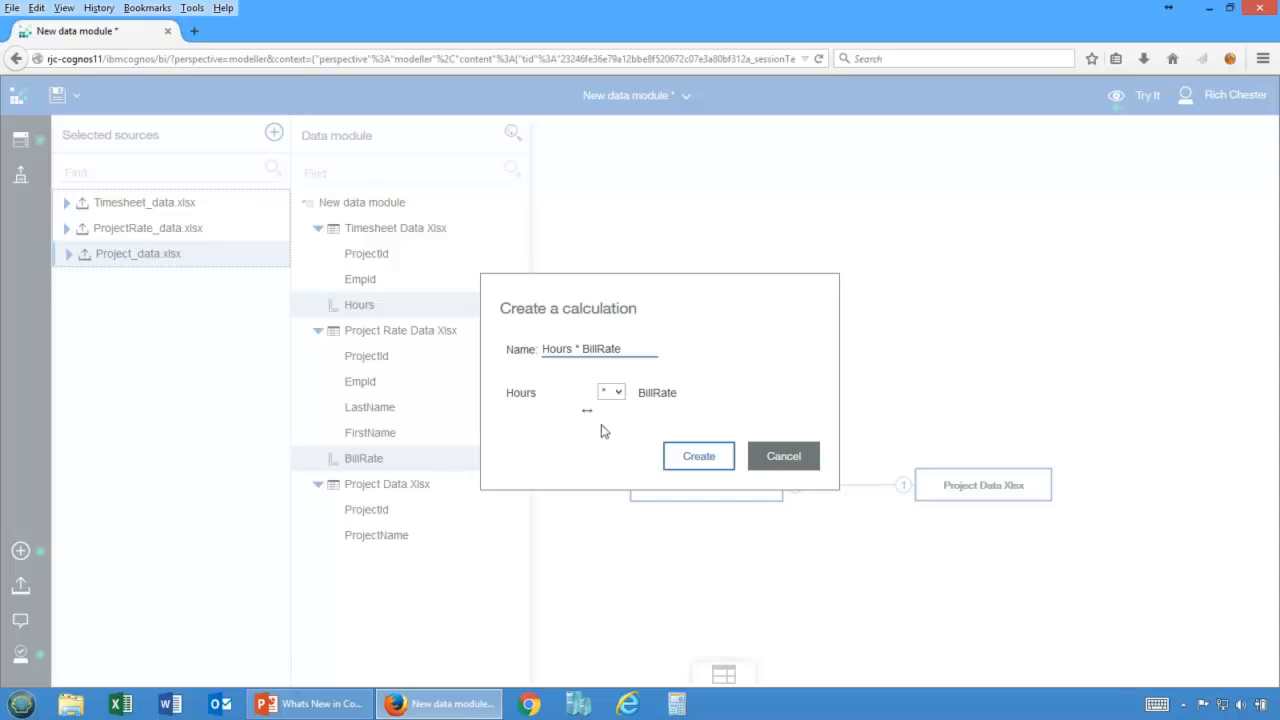
pyautogui.click(619, 393)
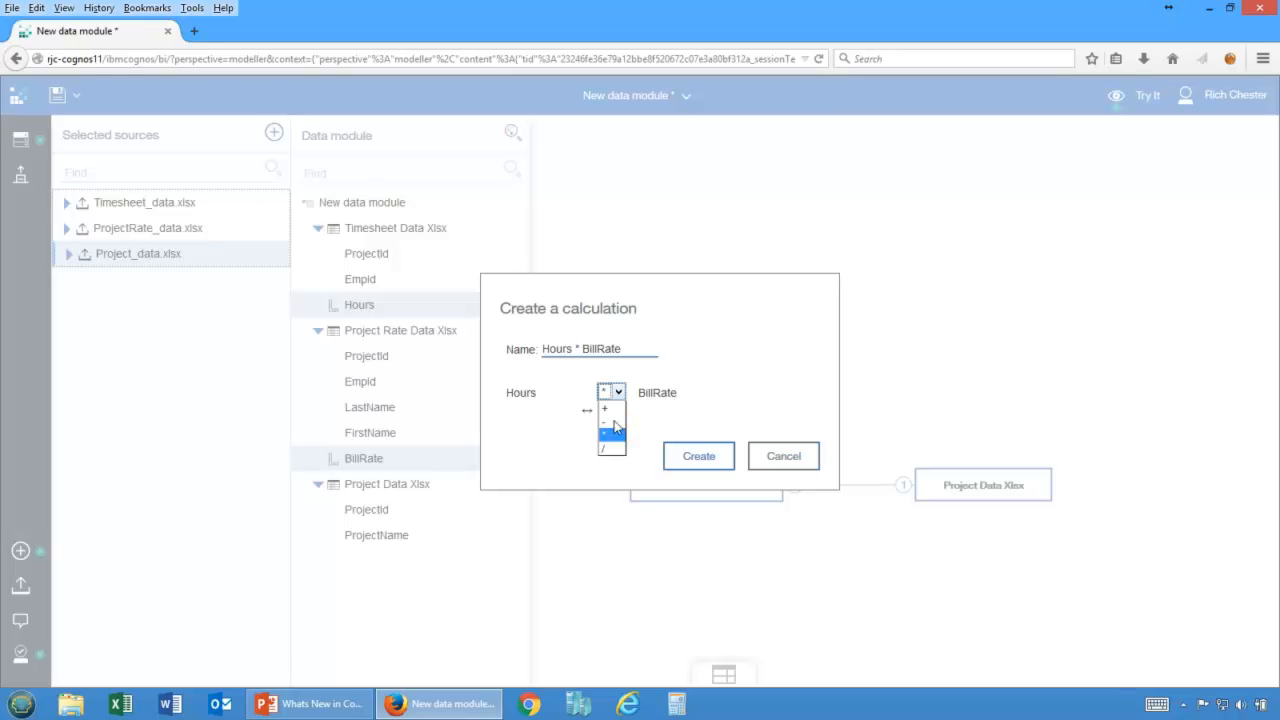
pyautogui.click(588, 418)
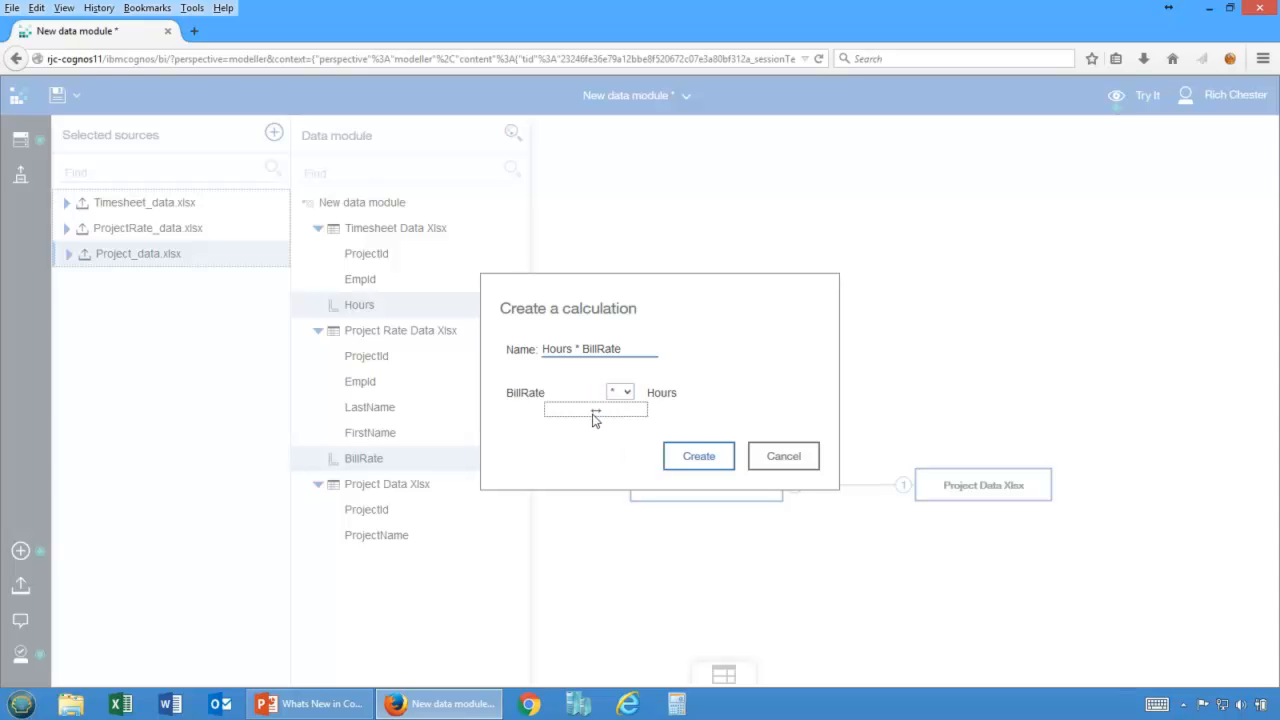
pyautogui.click(590, 418)
pyautogui.click(589, 418)
pyautogui.click(592, 418)
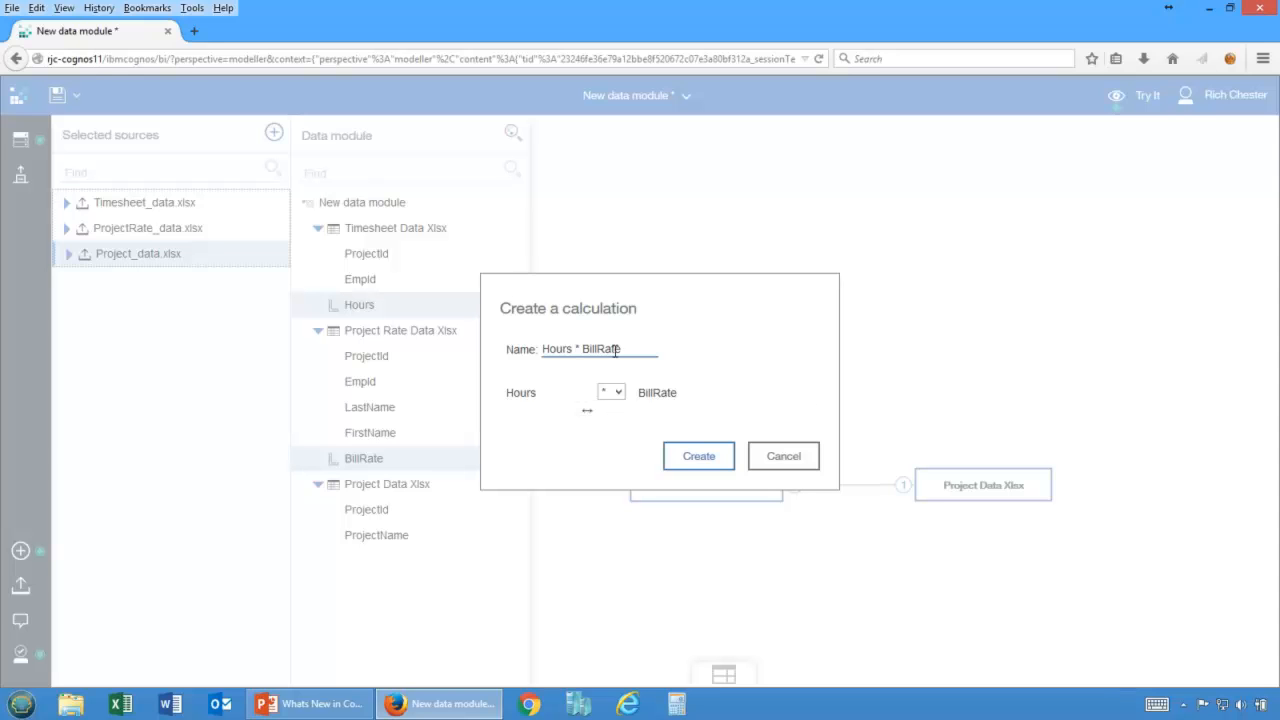
pyautogui.moveTo(636, 348); pyautogui.dragTo(475, 346)
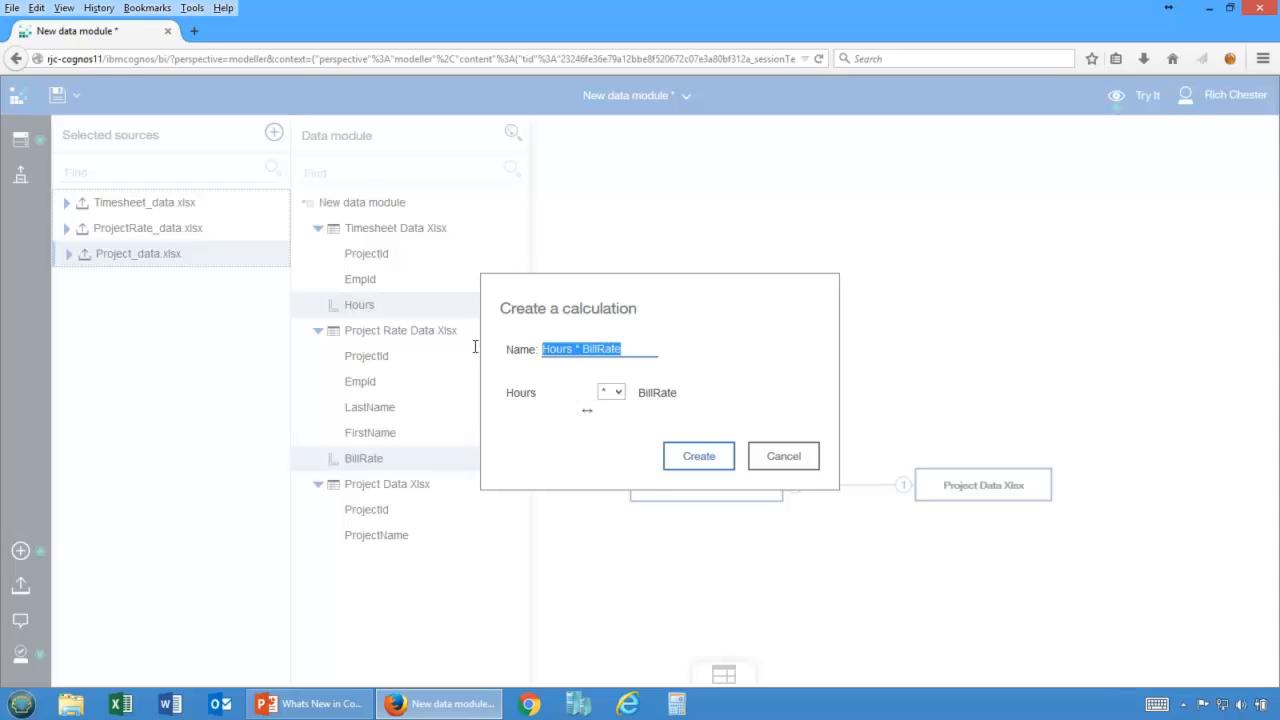
pyautogui.write('Revenue')
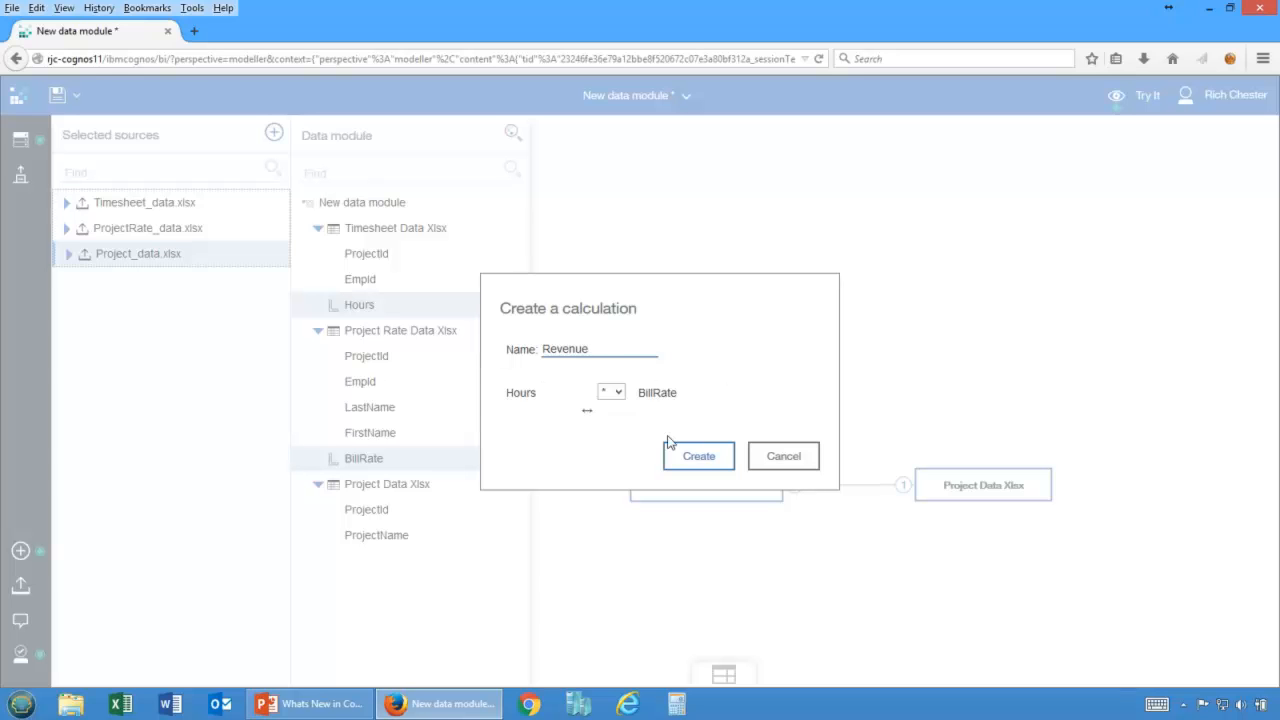
pyautogui.click(705, 465)
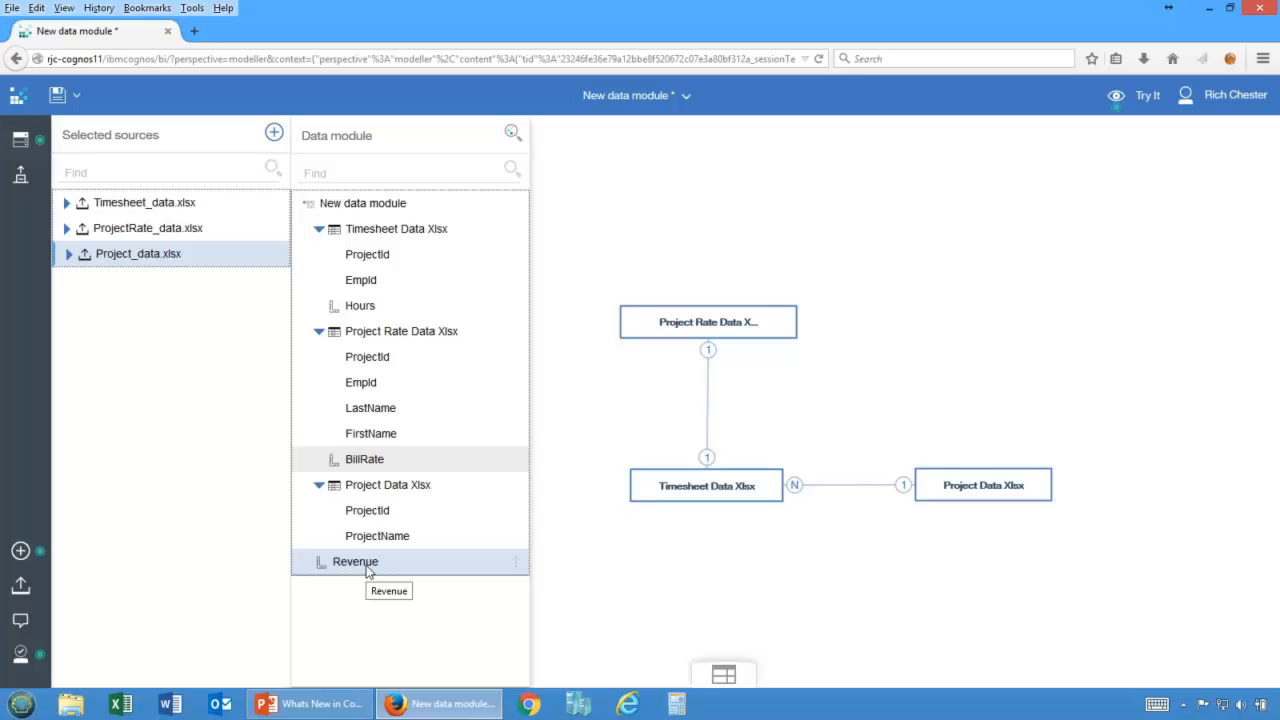
# Open the Revenue calculation's properties and review its aggregate setting.
pyautogui.click(515, 565)
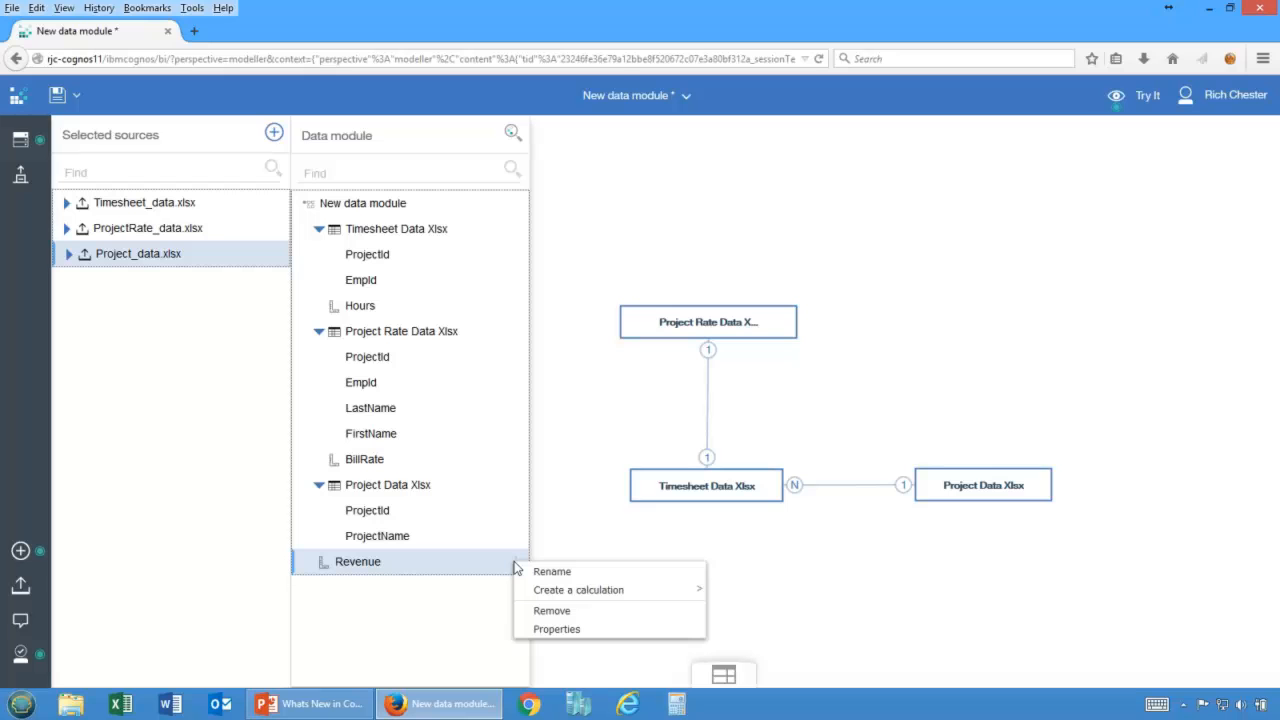
pyautogui.click(548, 628)
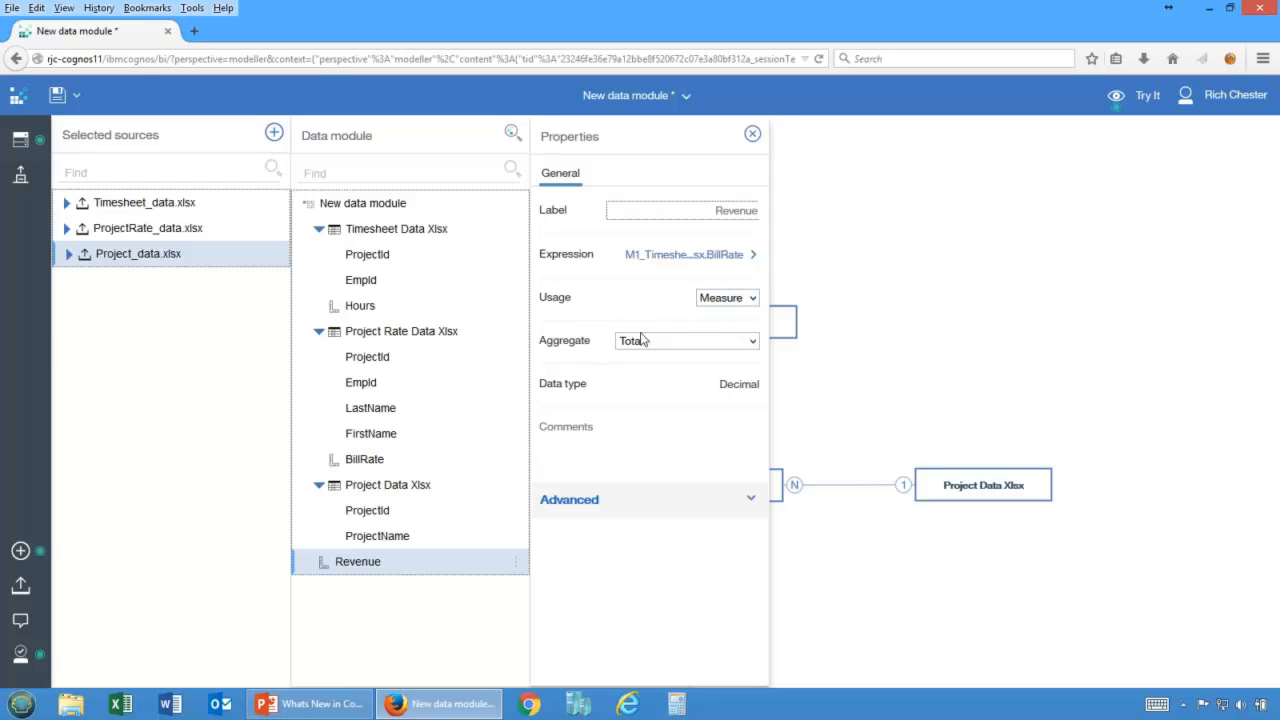
pyautogui.click(698, 343)
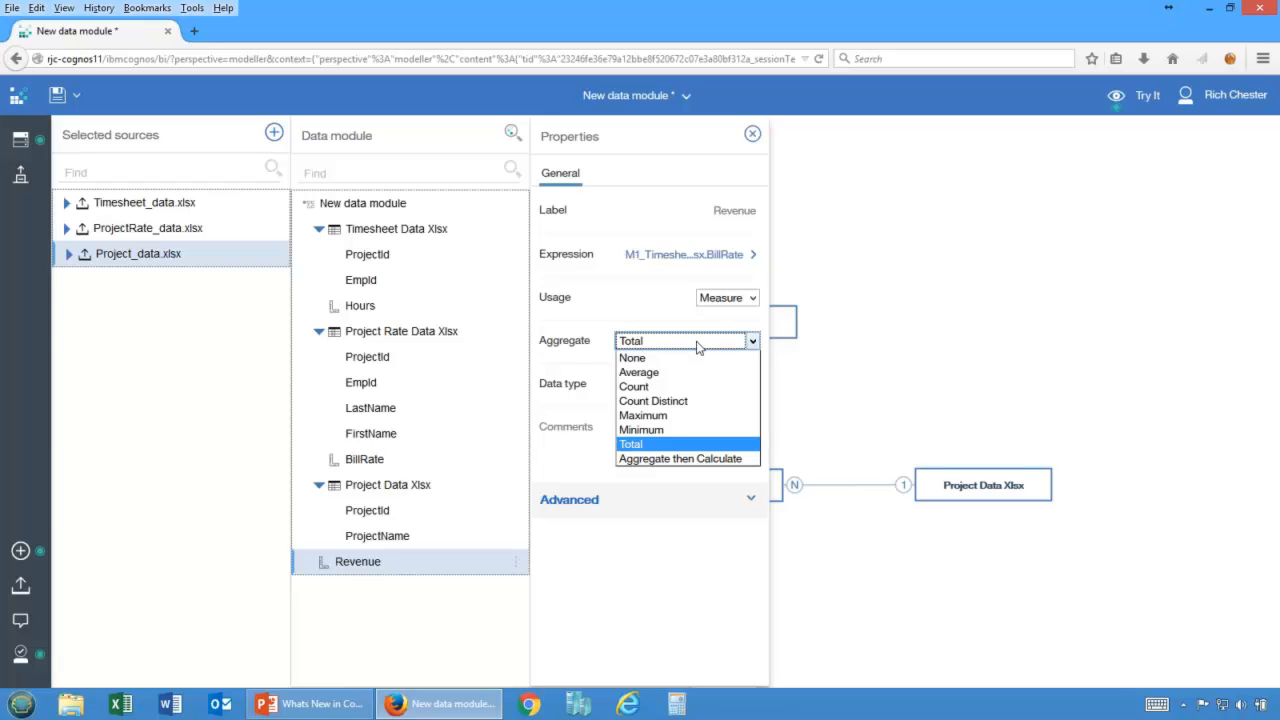
pyautogui.click(651, 543)
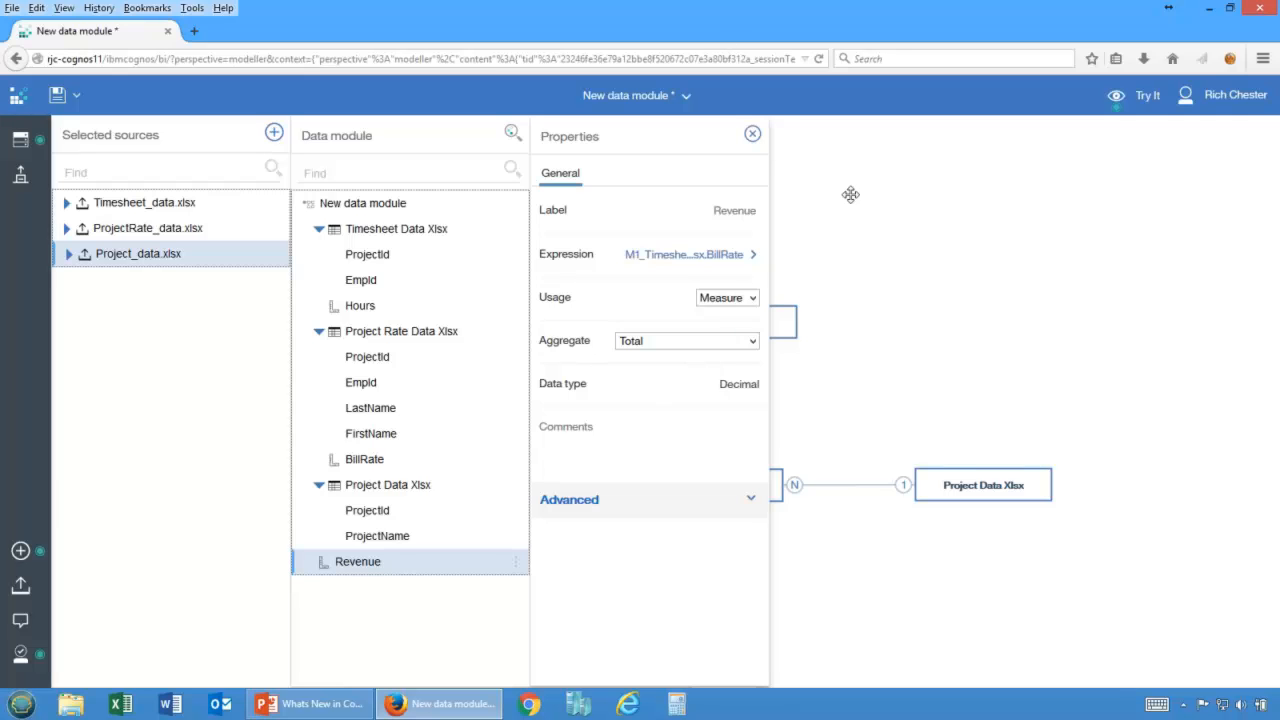
pyautogui.click(752, 134)
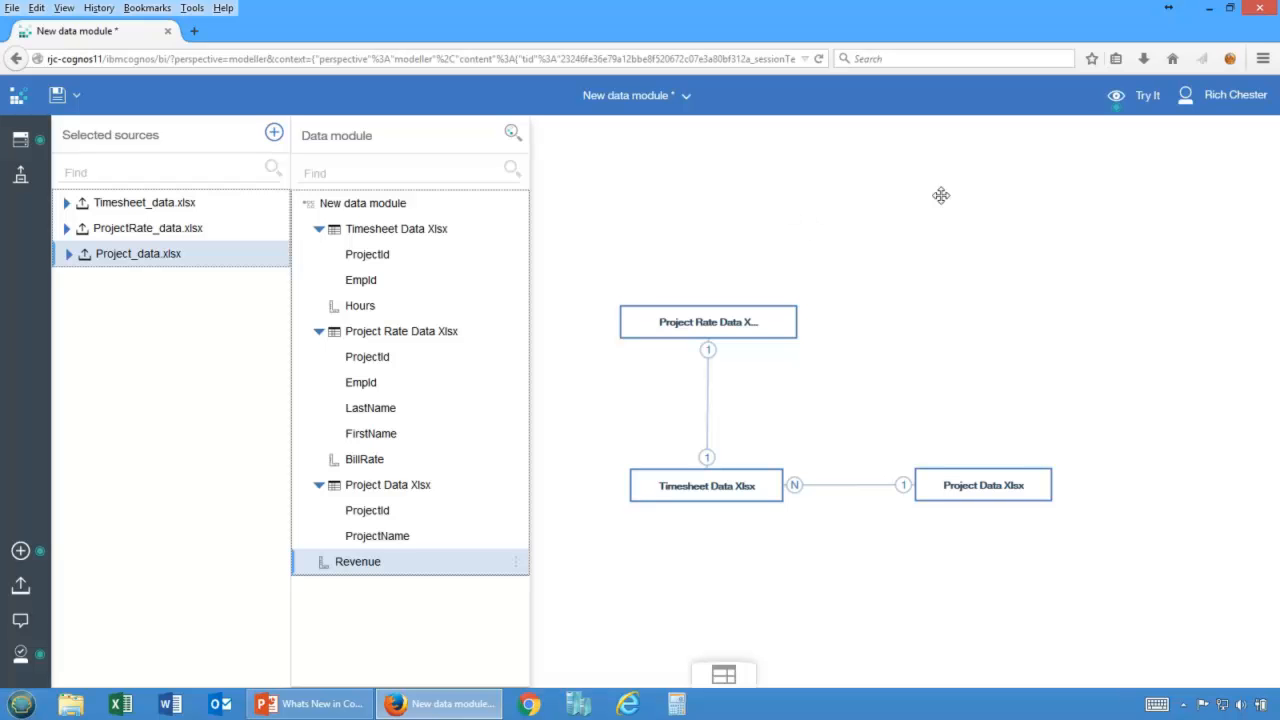
# Try the data module in a new report and add LastName from Project Rate Data as a list column.
pyautogui.click(1148, 96)
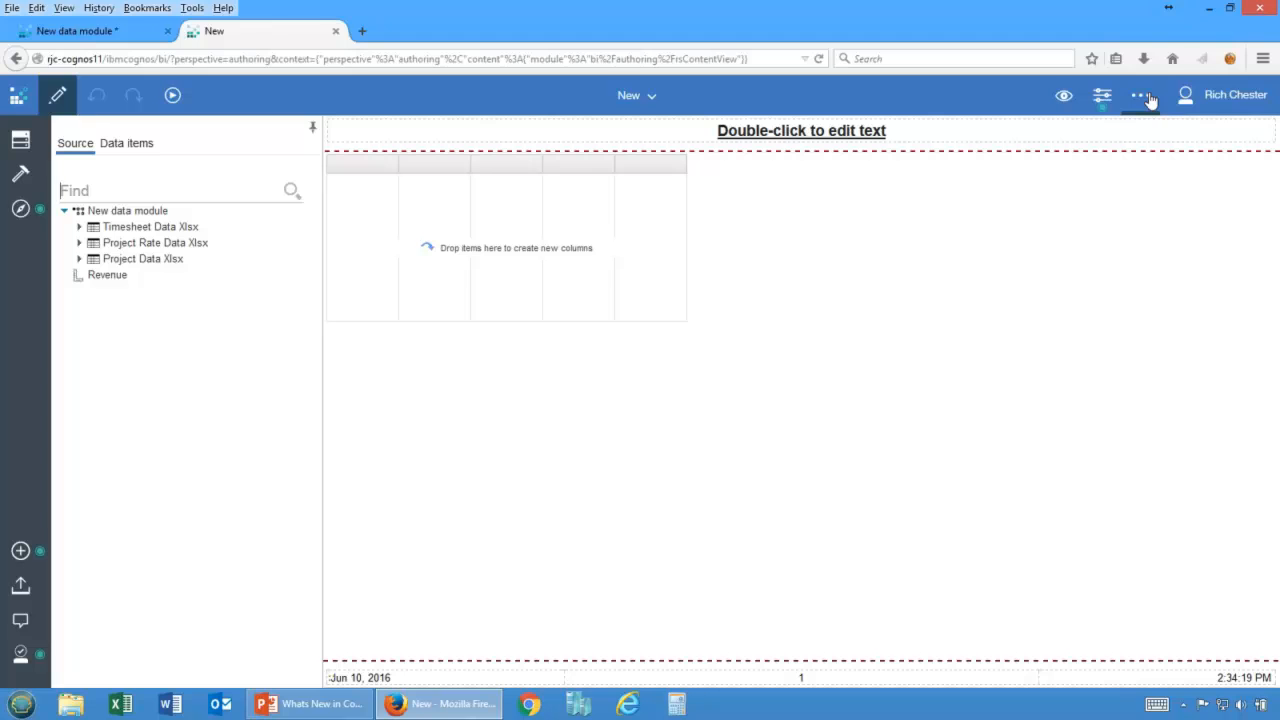
pyautogui.click(80, 228)
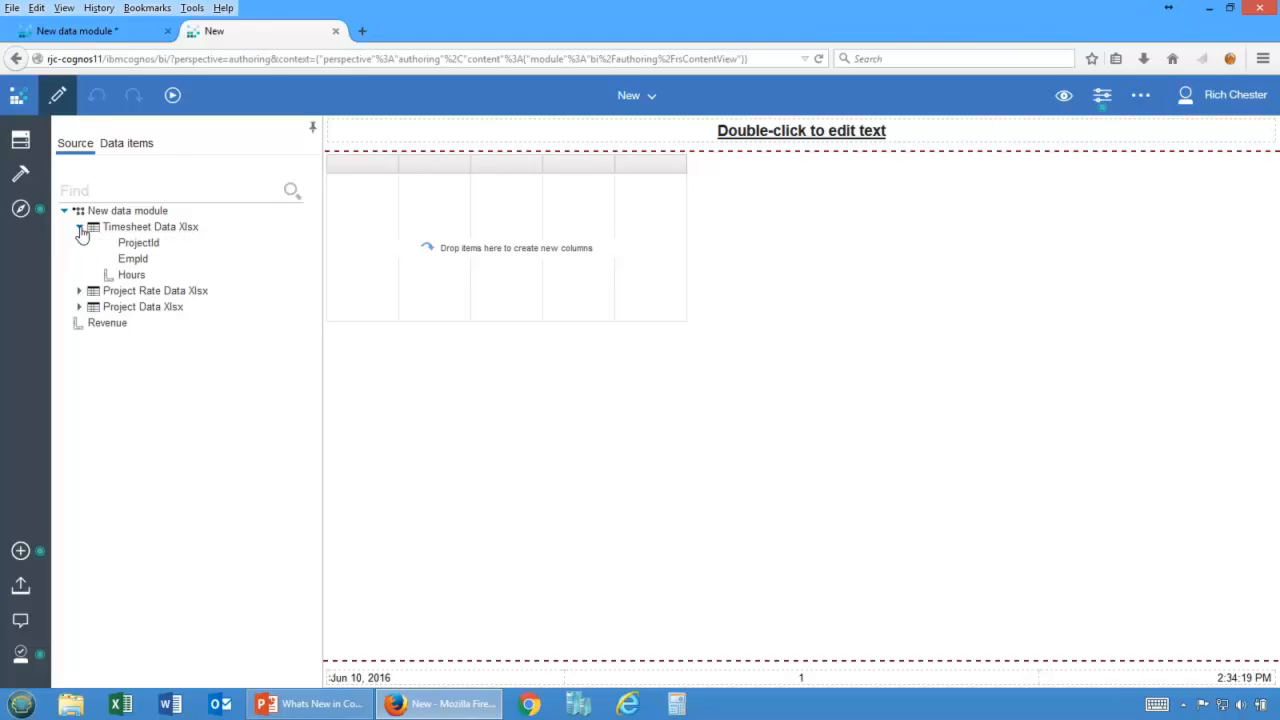
pyautogui.click(80, 228)
pyautogui.click(78, 243)
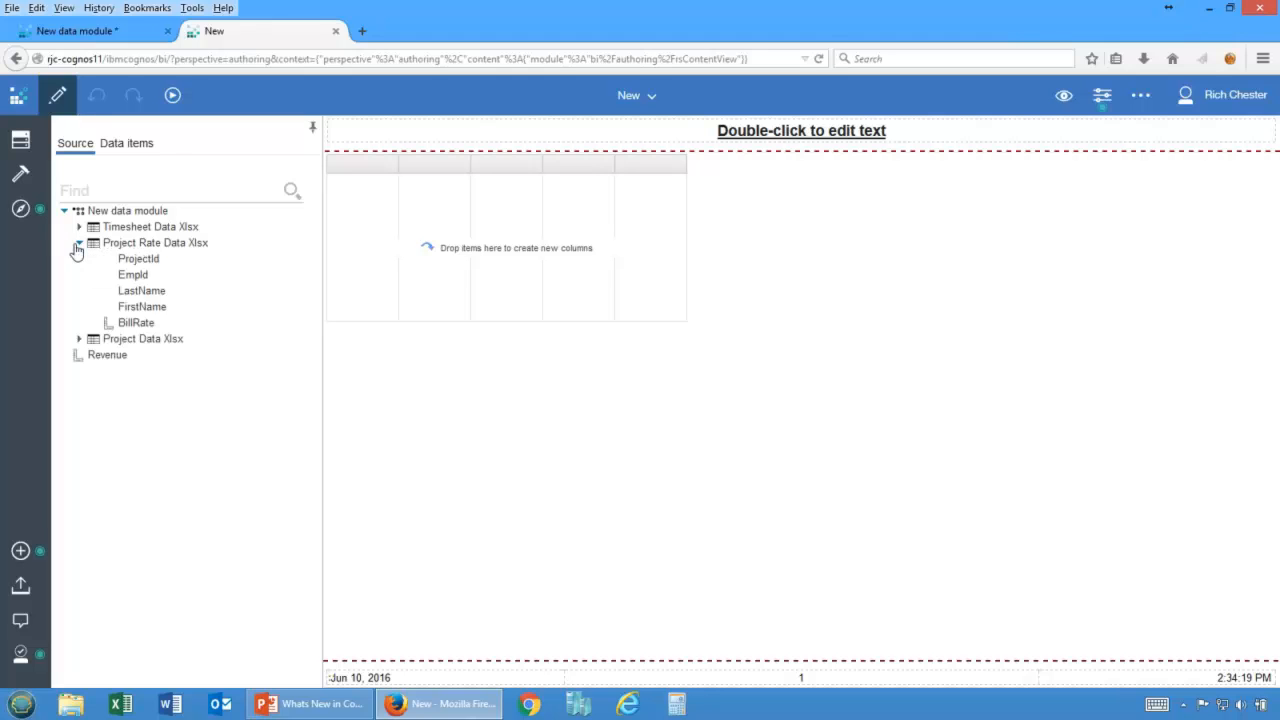
pyautogui.moveTo(138, 291); pyautogui.dragTo(352, 252)
pyautogui.click(79, 243)
pyautogui.click(79, 260)
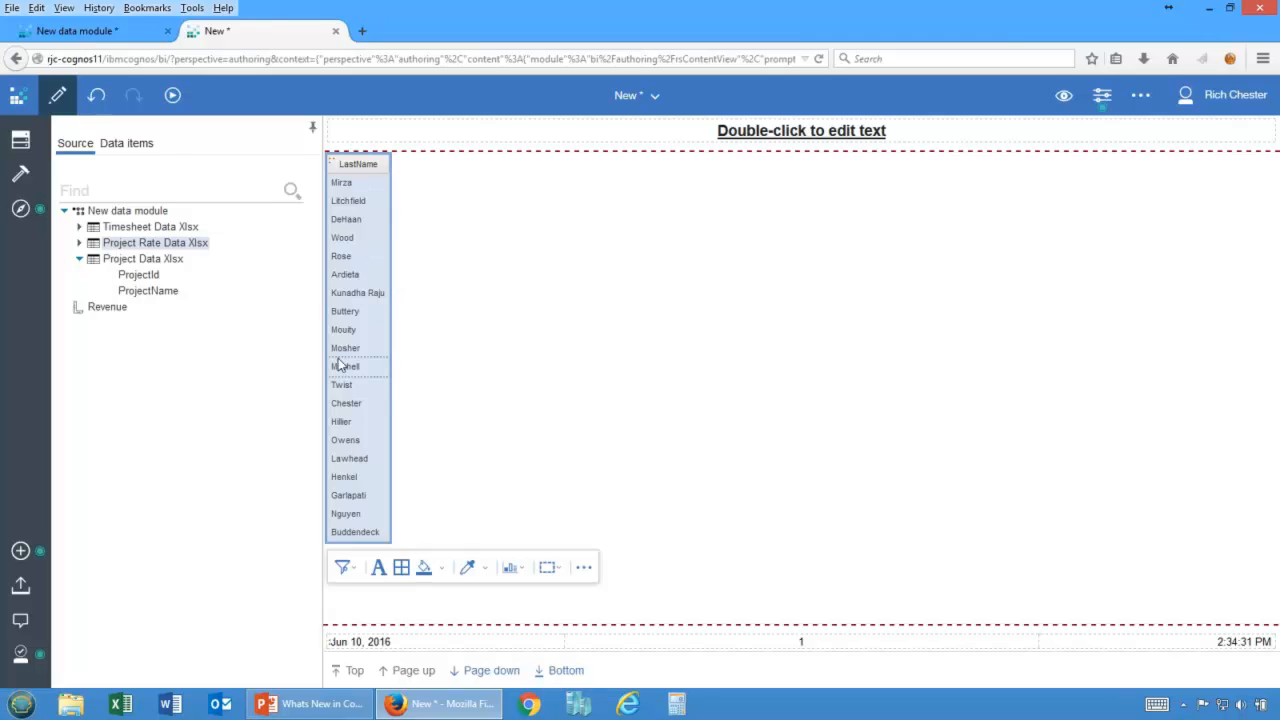
# Switch to page design and add ProjectName and Revenue as columns of the list.
pyautogui.click(1063, 97)
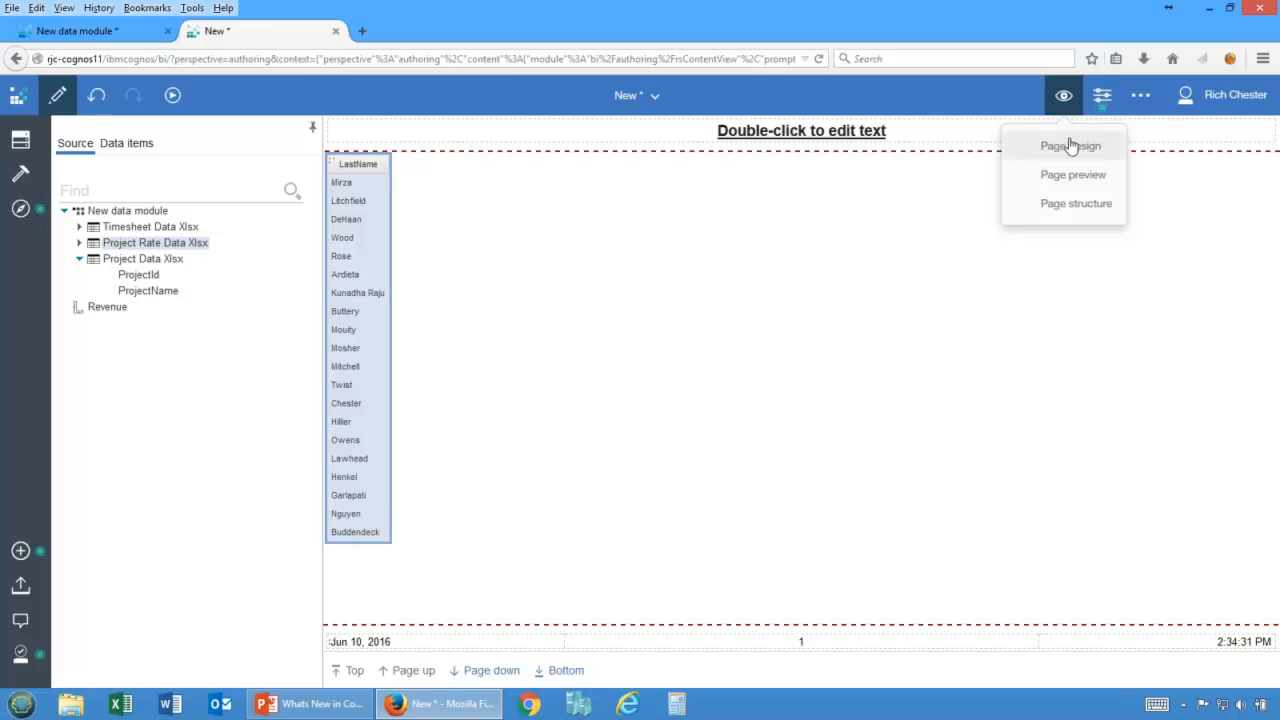
pyautogui.click(1070, 146)
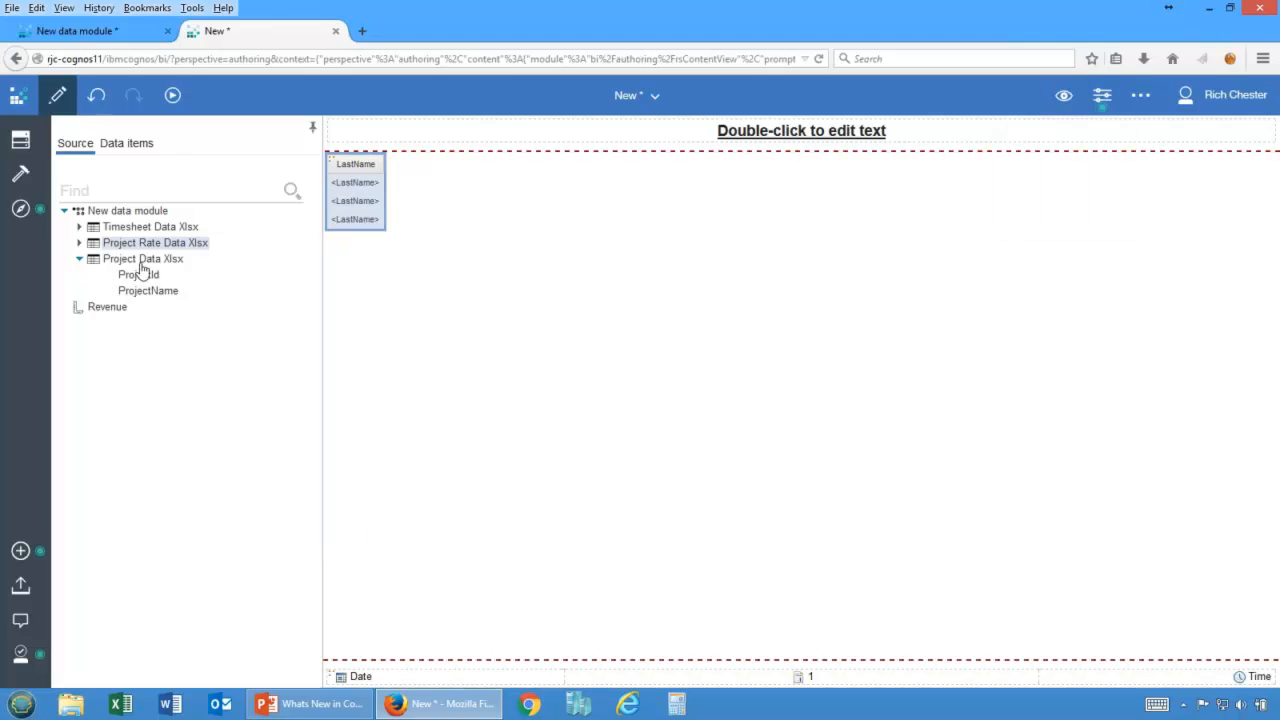
pyautogui.moveTo(158, 293); pyautogui.dragTo(384, 213)
pyautogui.moveTo(98, 315); pyautogui.dragTo(437, 218)
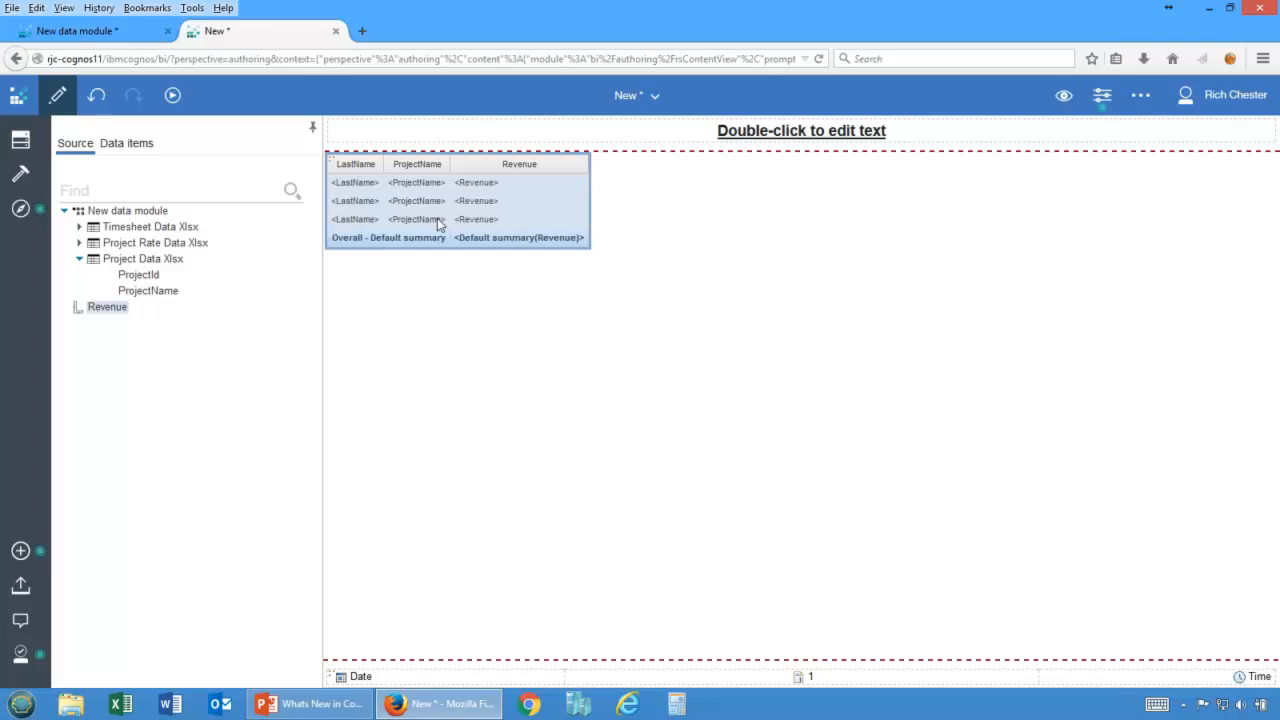
# Run the list report as HTML output.
pyautogui.click(375, 200)
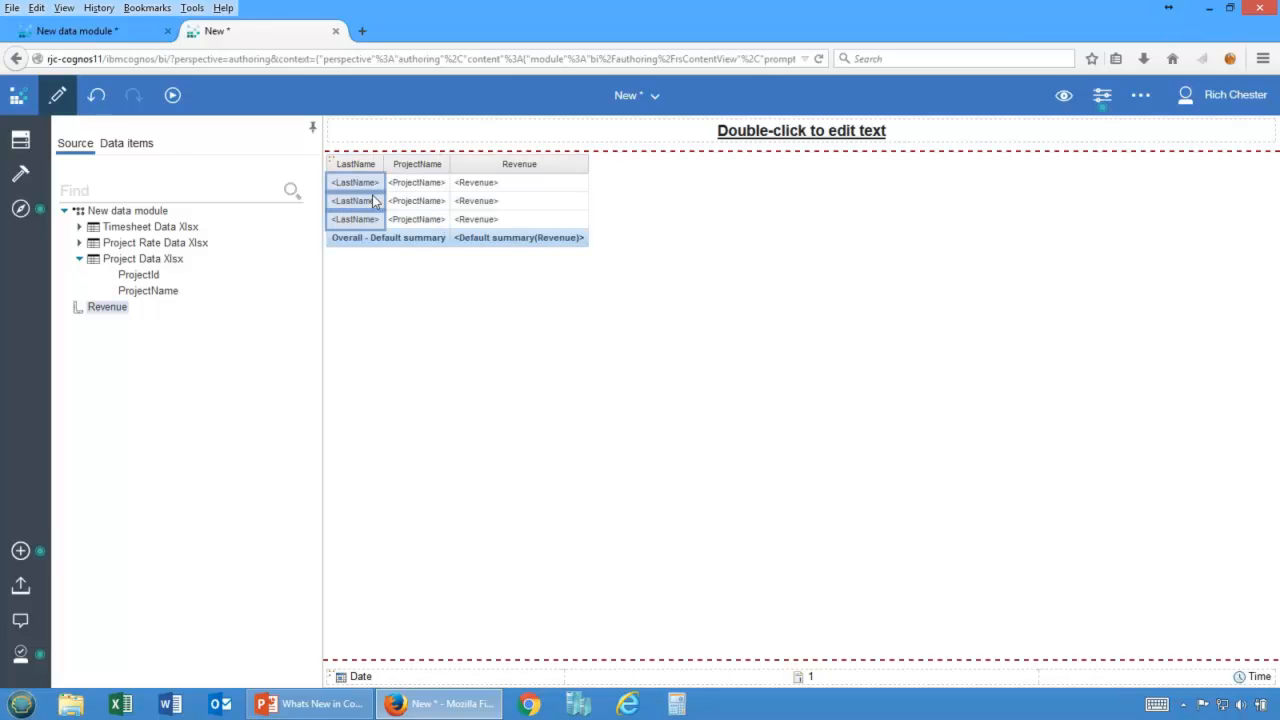
pyautogui.click(345, 168)
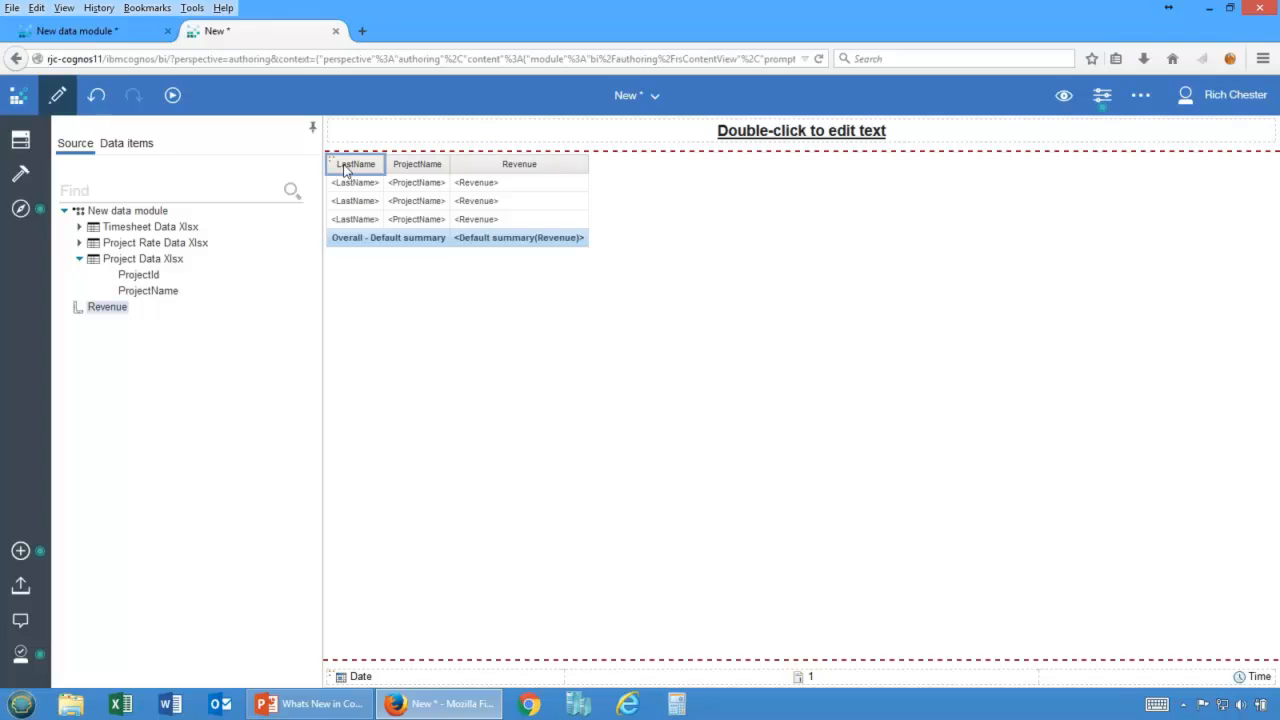
pyautogui.click(349, 186)
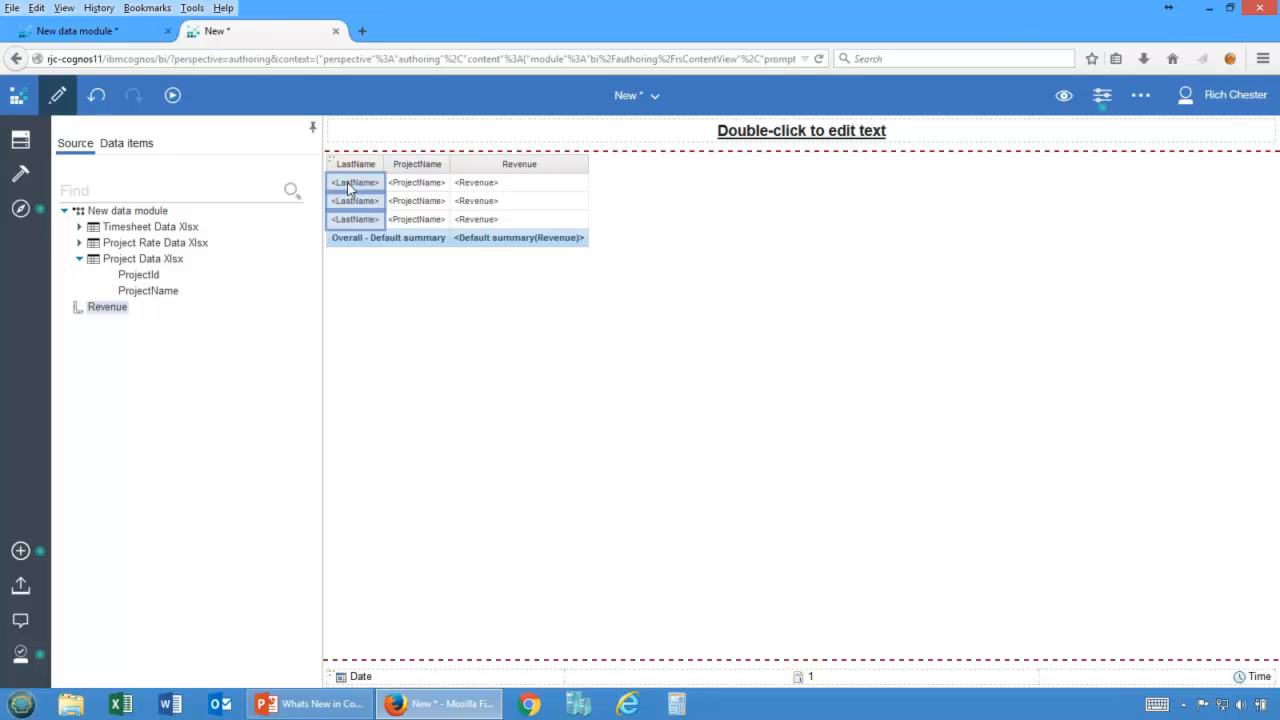
pyautogui.click(172, 95)
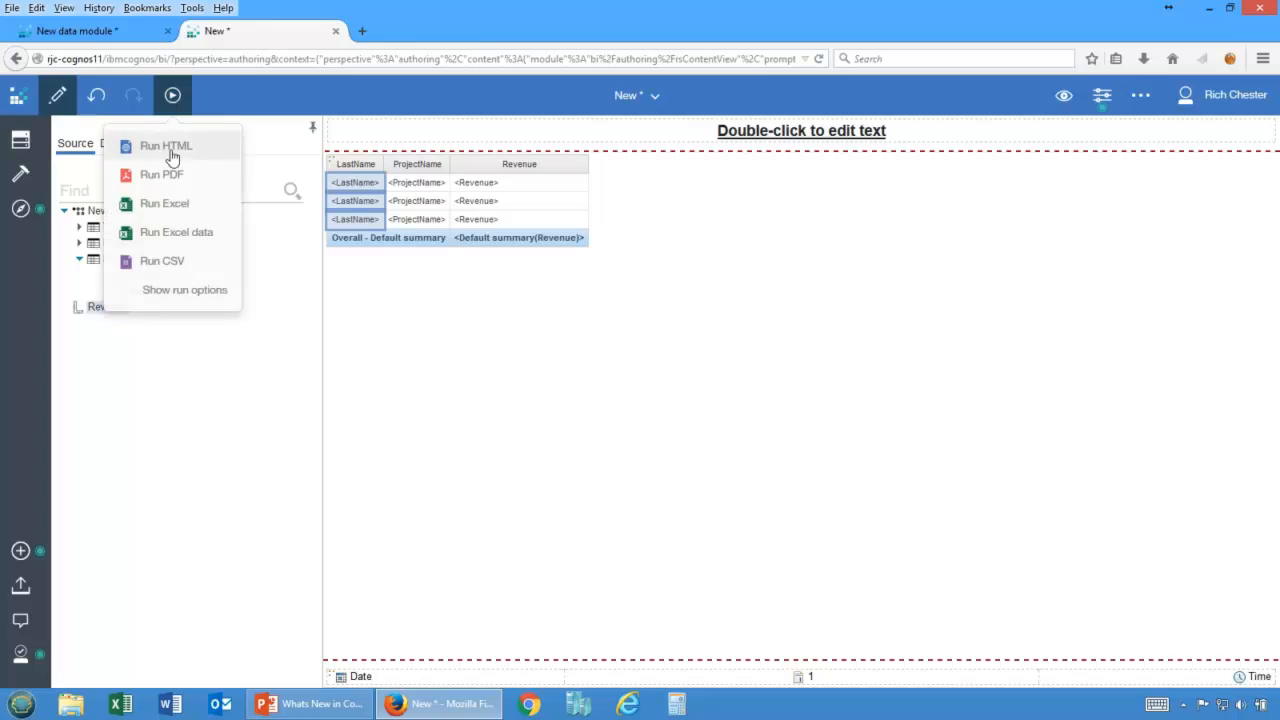
pyautogui.click(168, 148)
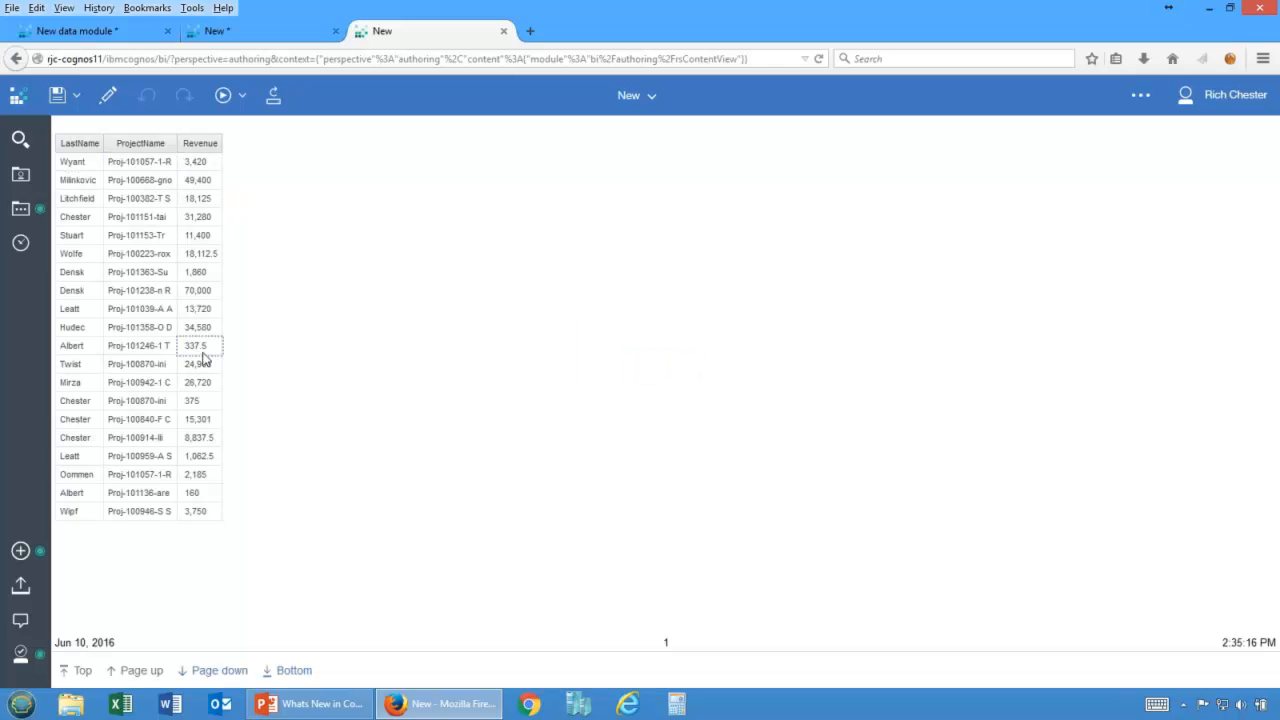
# Group the output list by LastName and inspect the Revenue subtotals.
pyautogui.click(92, 170)
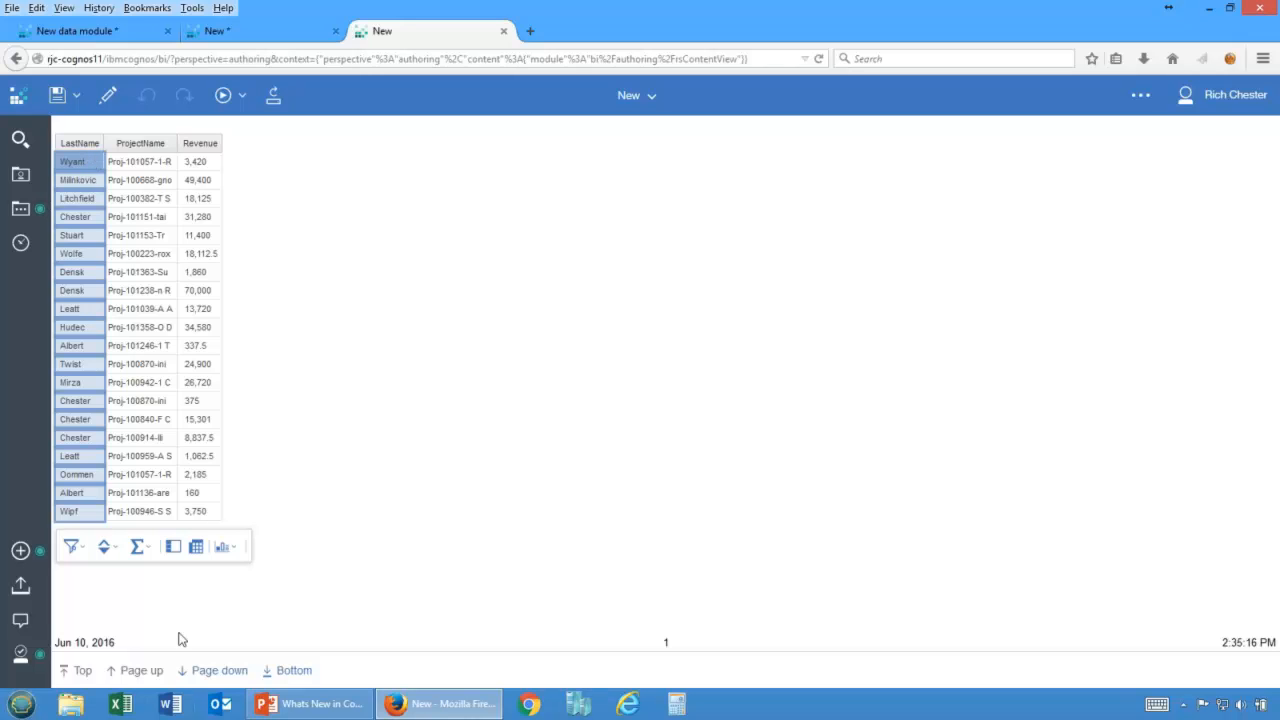
pyautogui.click(174, 547)
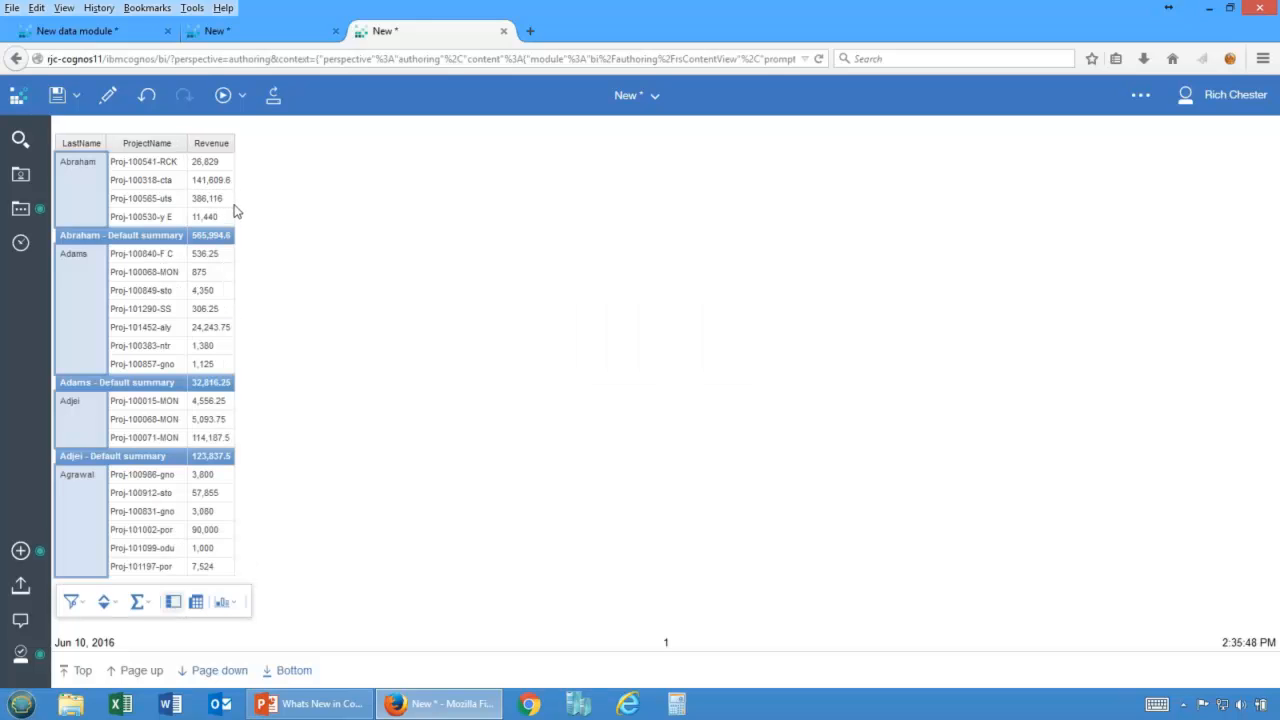
pyautogui.click(224, 200)
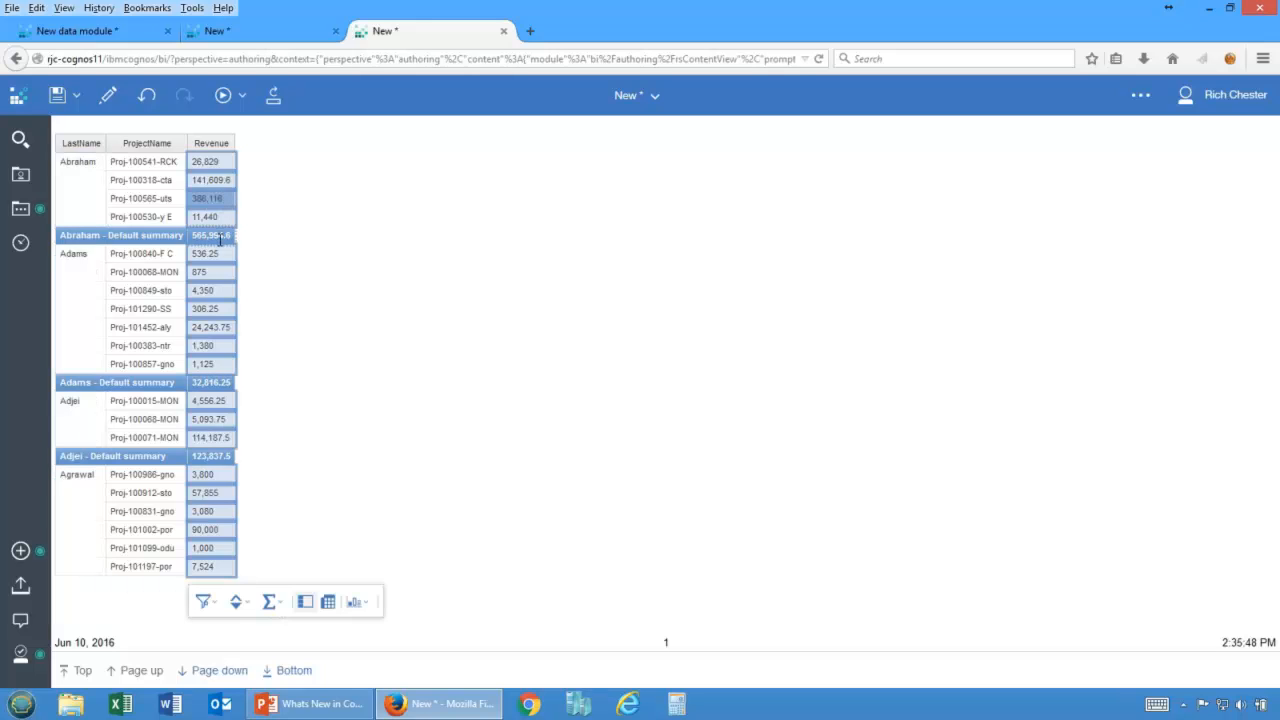
pyautogui.click(233, 243)
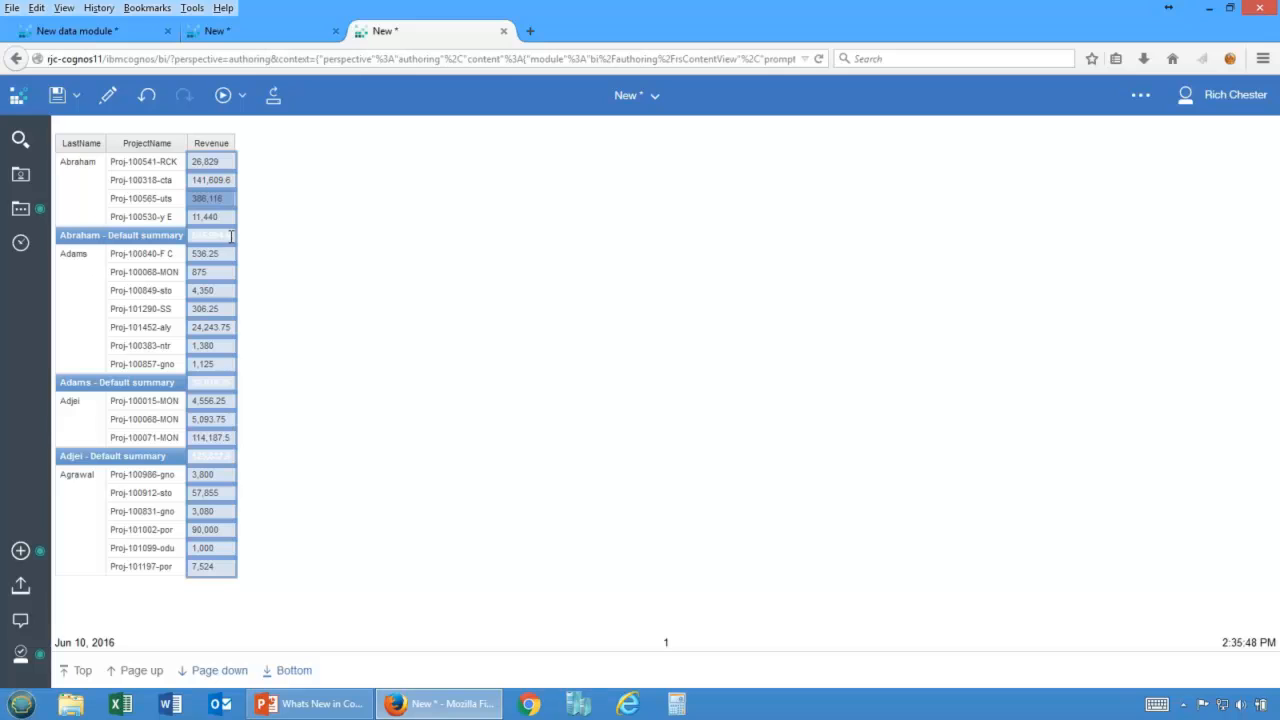
pyautogui.click(225, 218)
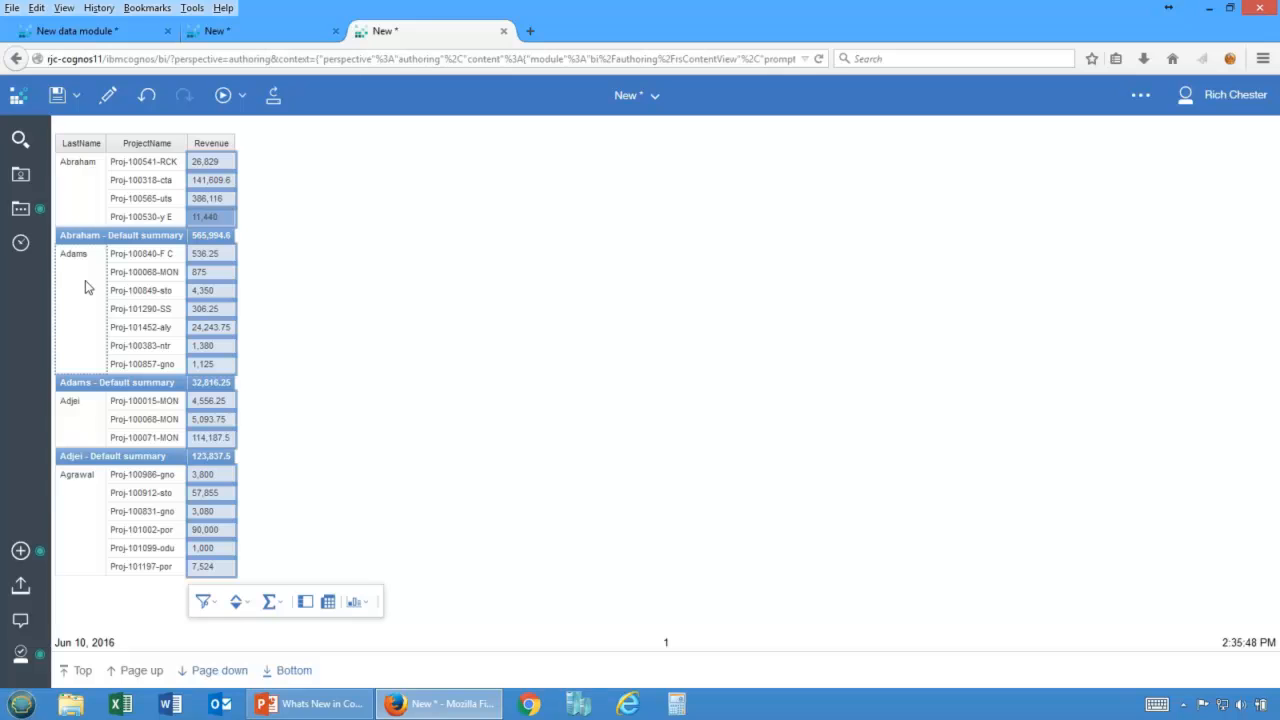
# Close the report output tab, leaving the page without saving.
pyautogui.click(504, 31)
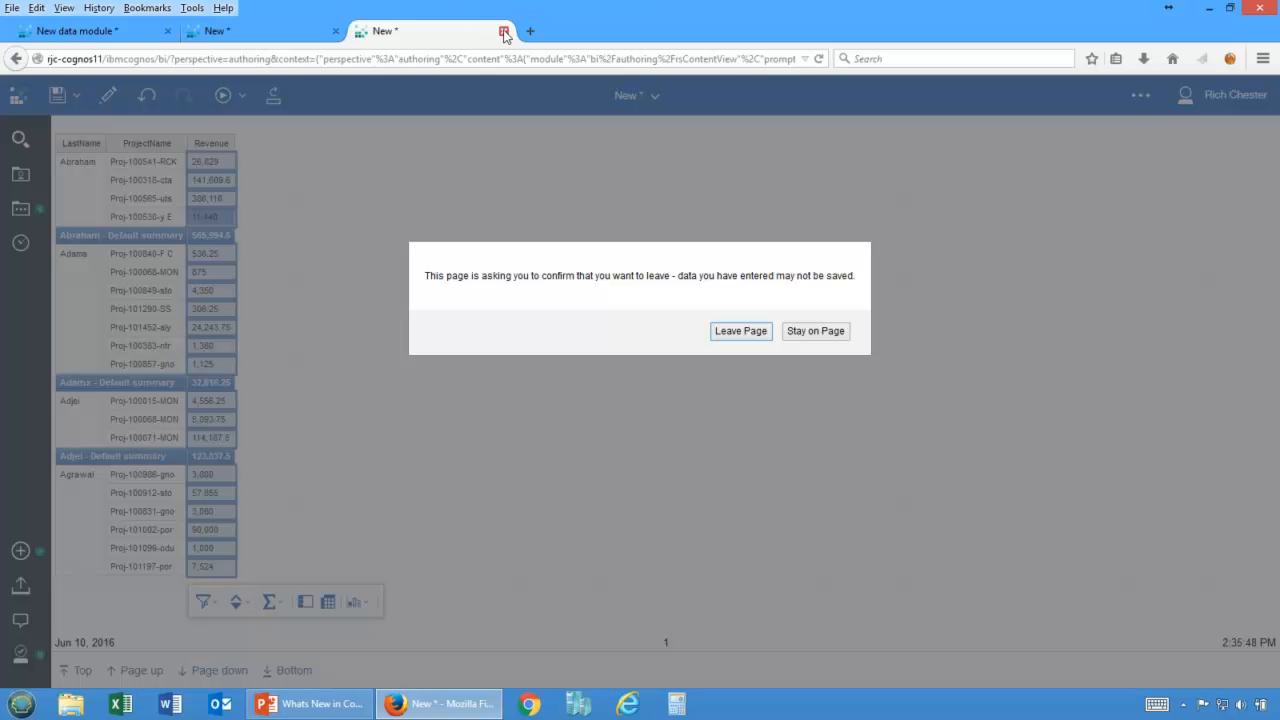
pyautogui.click(816, 331)
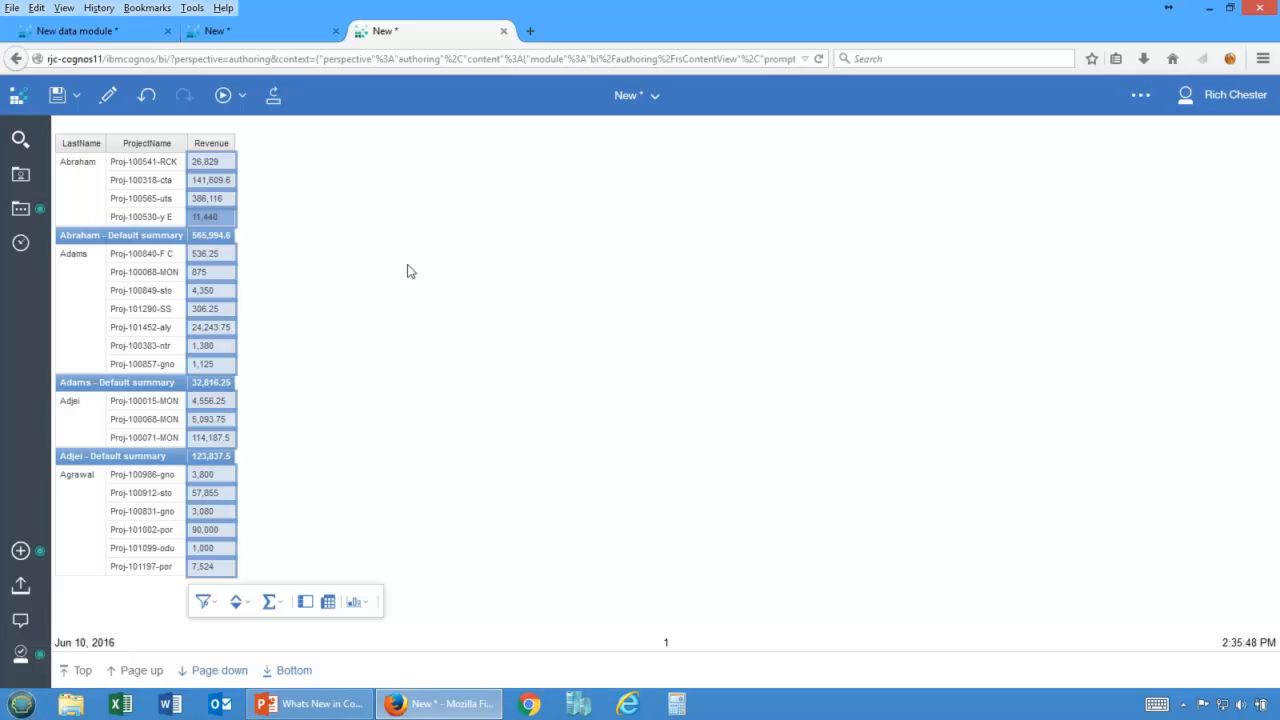
pyautogui.click(503, 31)
pyautogui.click(741, 330)
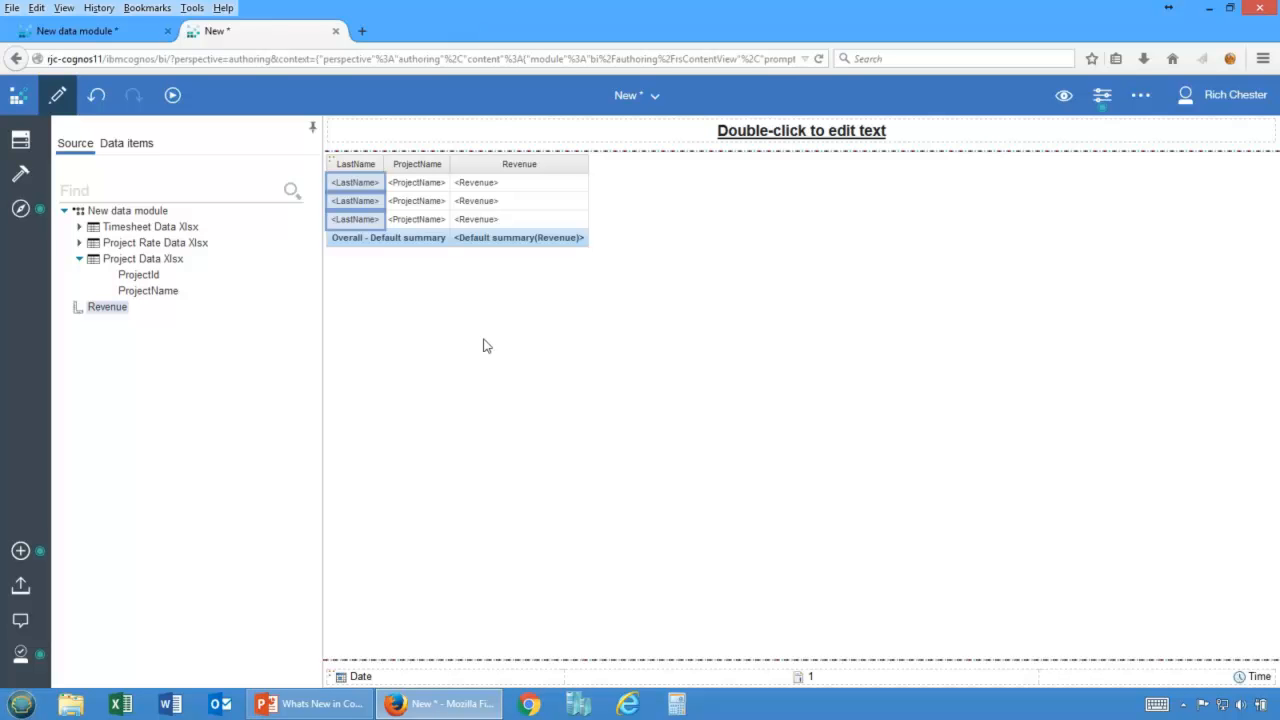
# Close the authoring tab and discard the unsaved report.
pyautogui.click(405, 193)
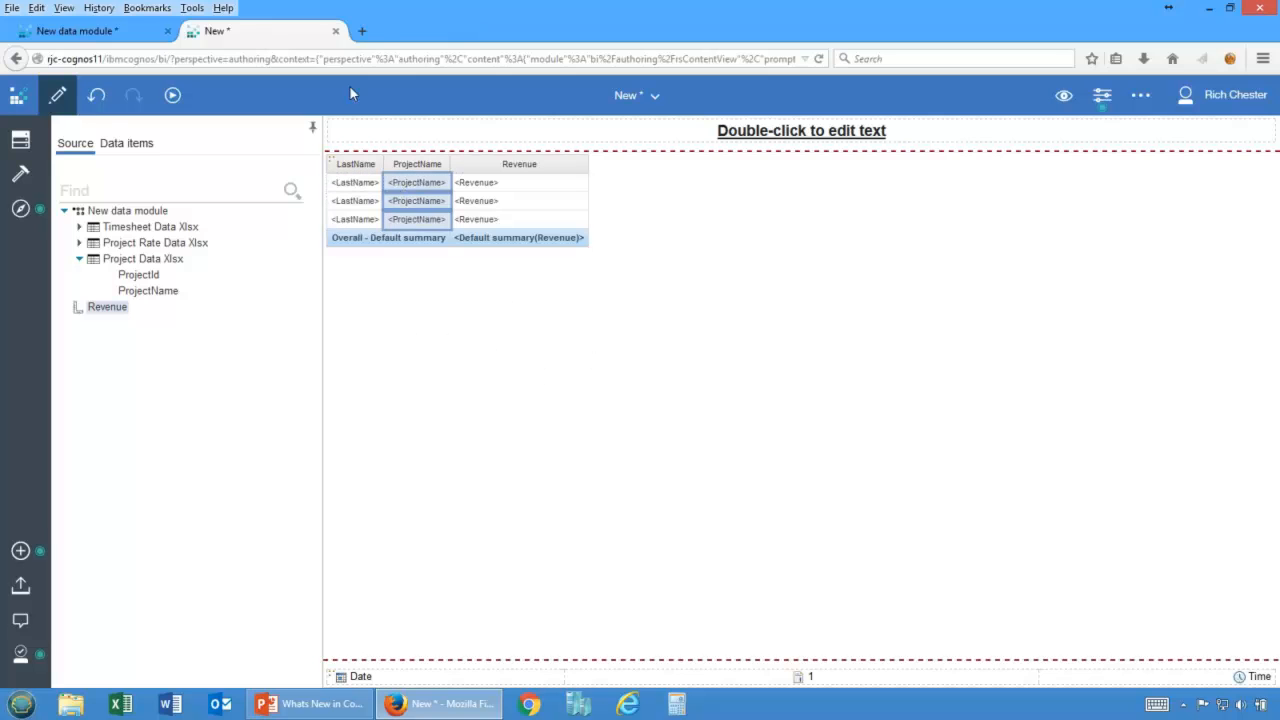
pyautogui.click(335, 31)
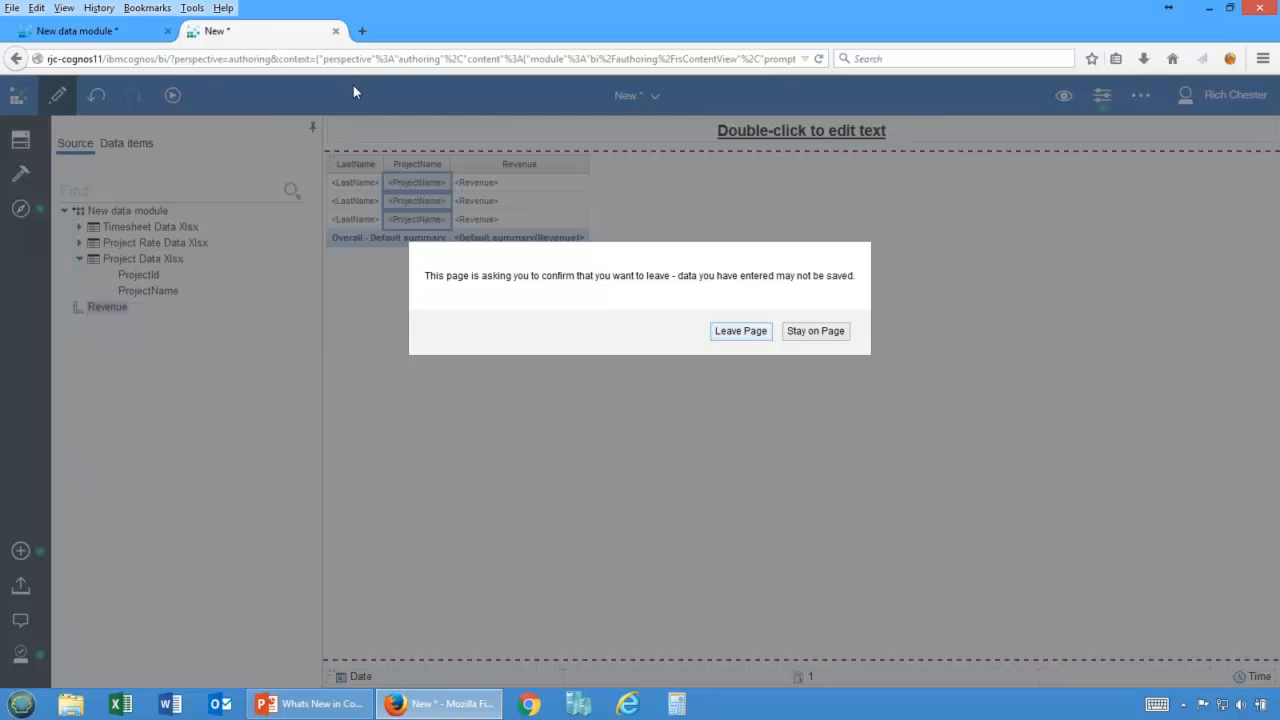
pyautogui.click(730, 335)
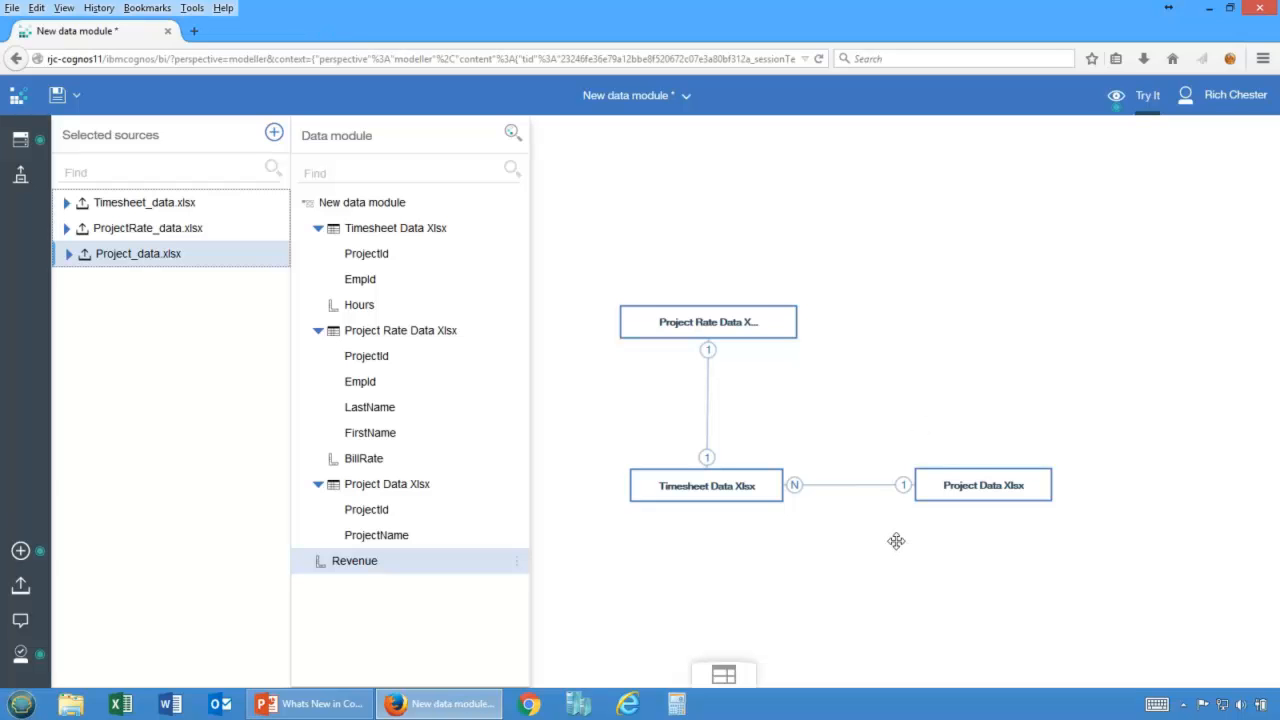
# Save the data module in My content as My Data Module.
pyautogui.click(57, 95)
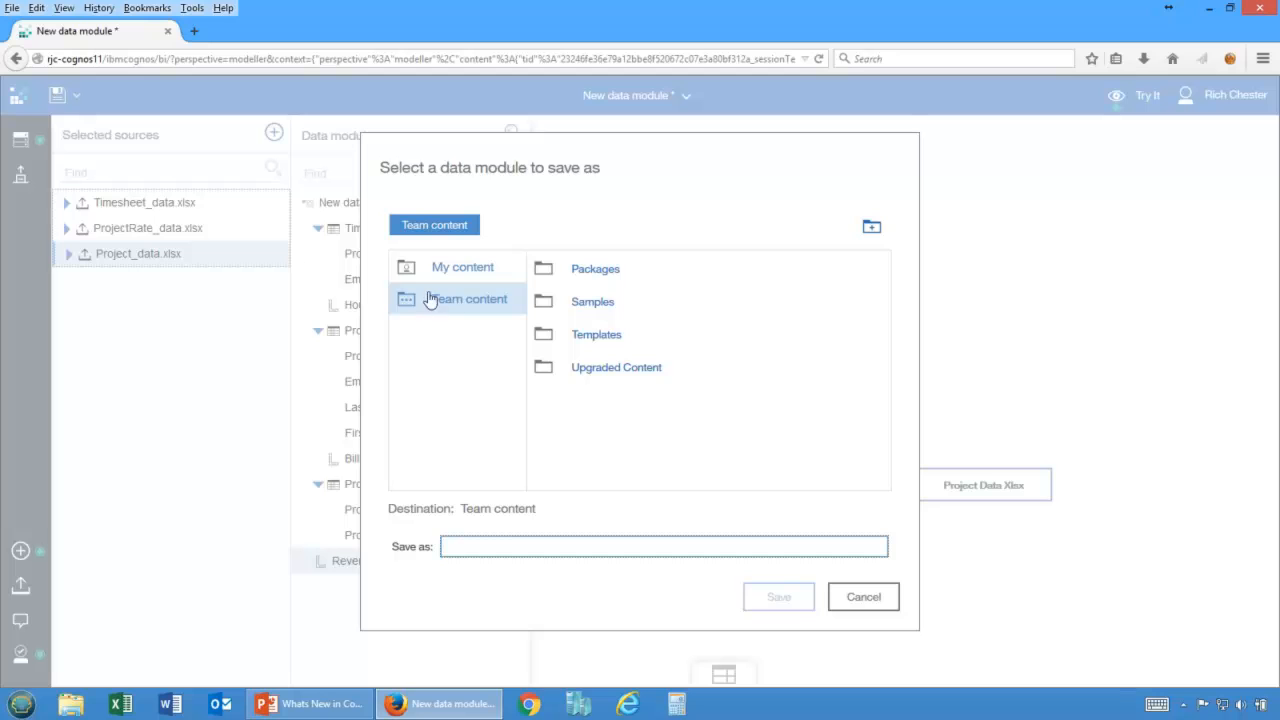
pyautogui.click(450, 272)
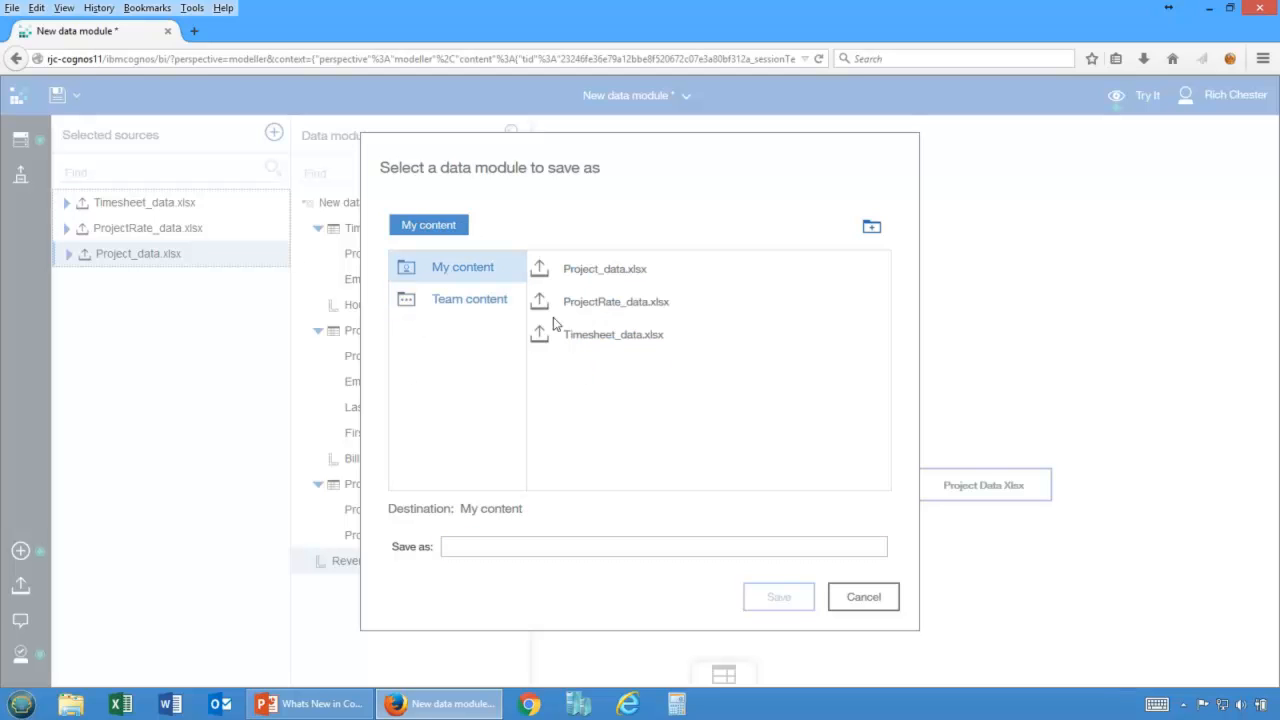
pyautogui.click(567, 547)
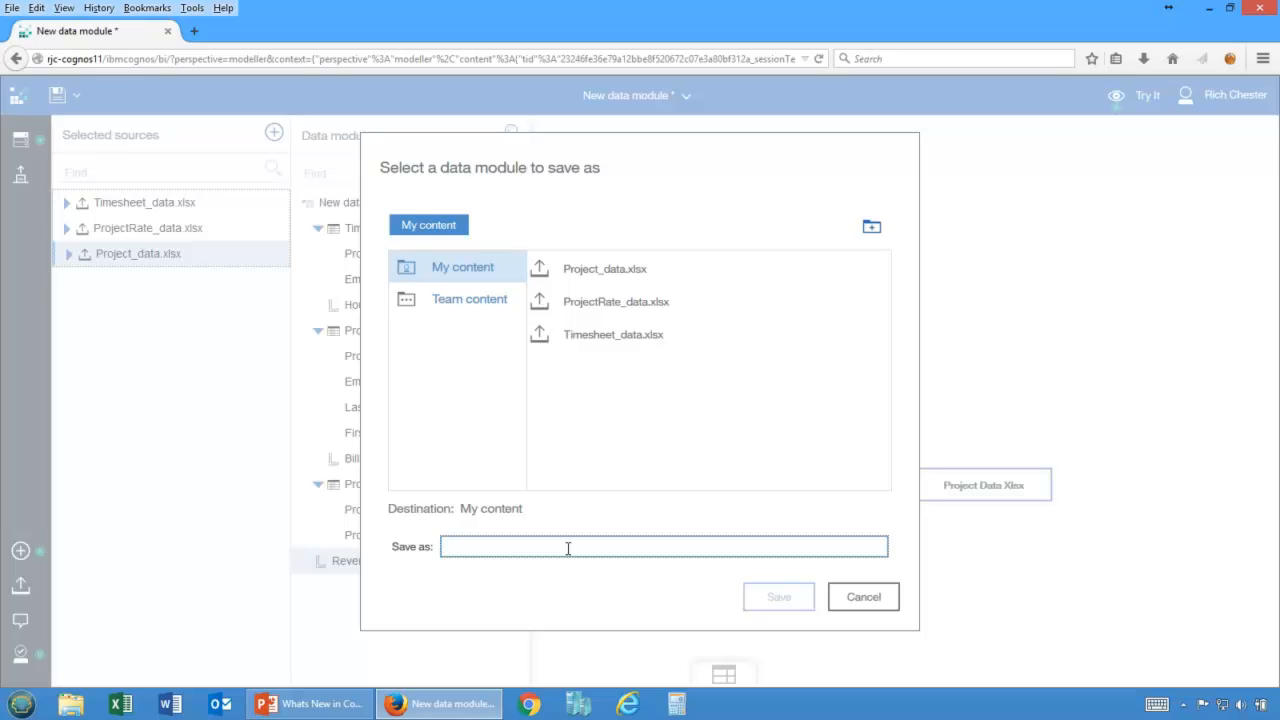
pyautogui.write('My Data ')
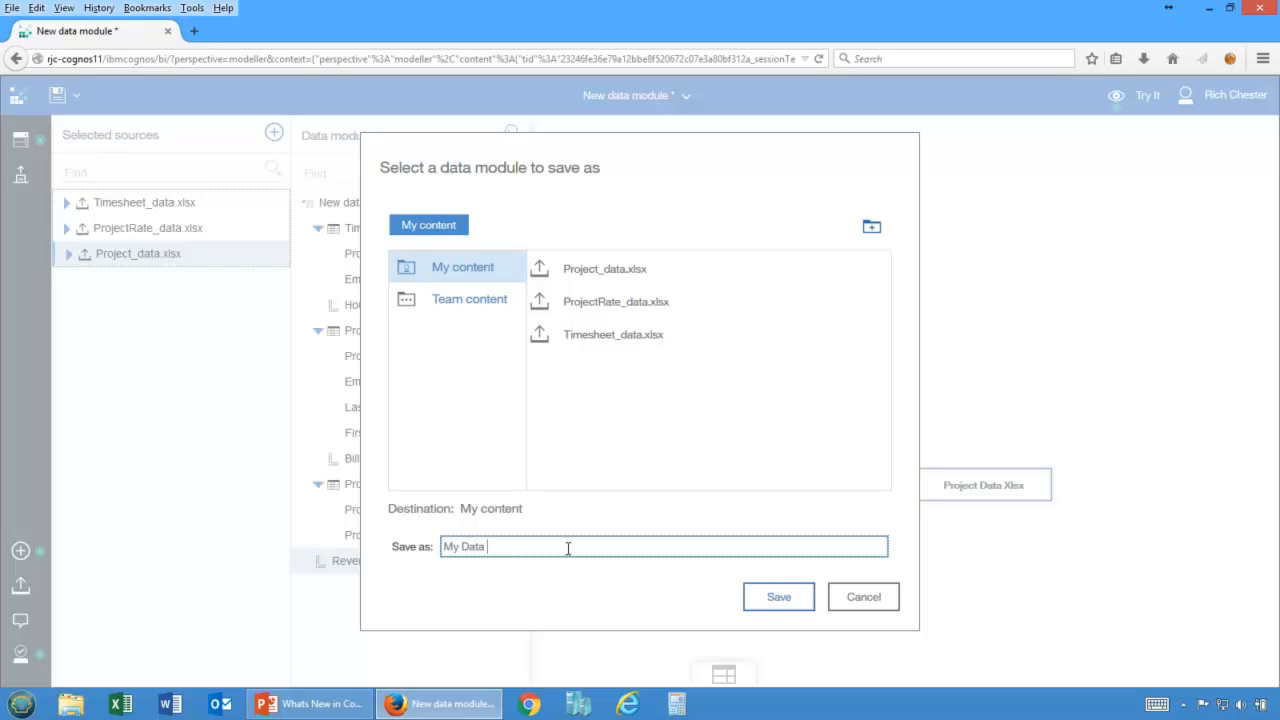
pyautogui.write('Module')
pyautogui.click(778, 596)
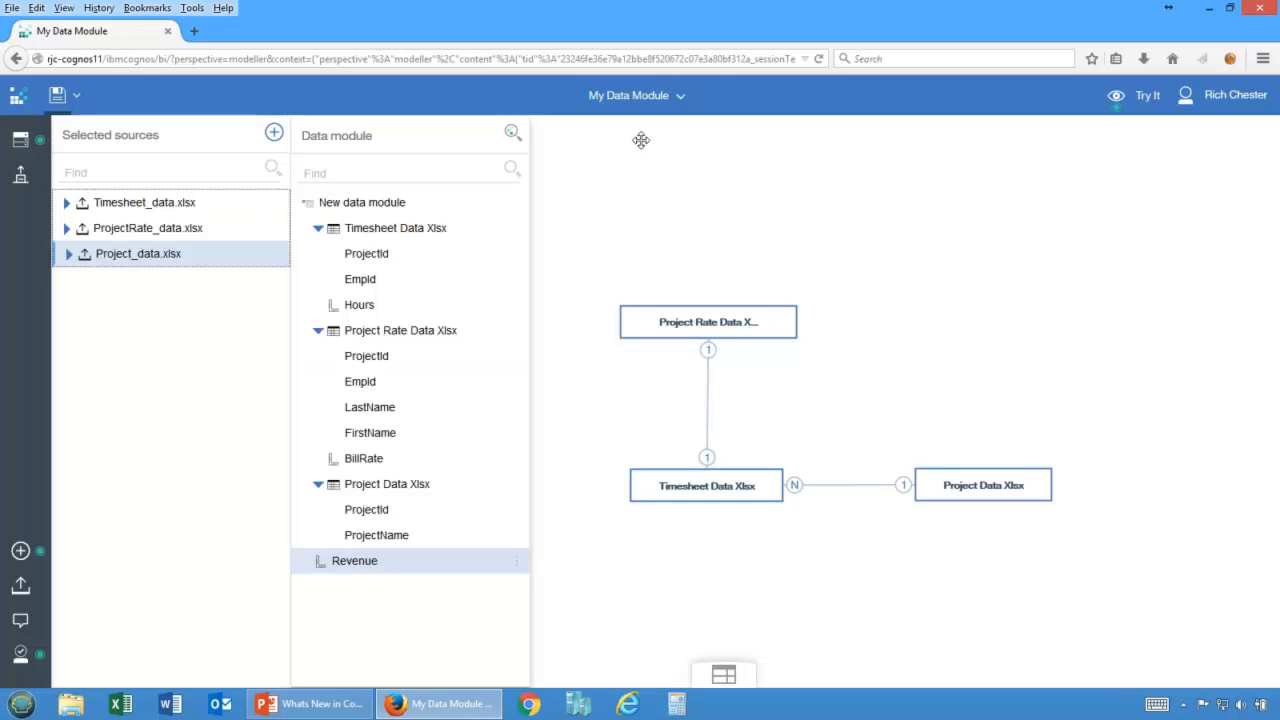
# Close the data module and open My content.
pyautogui.click(673, 97)
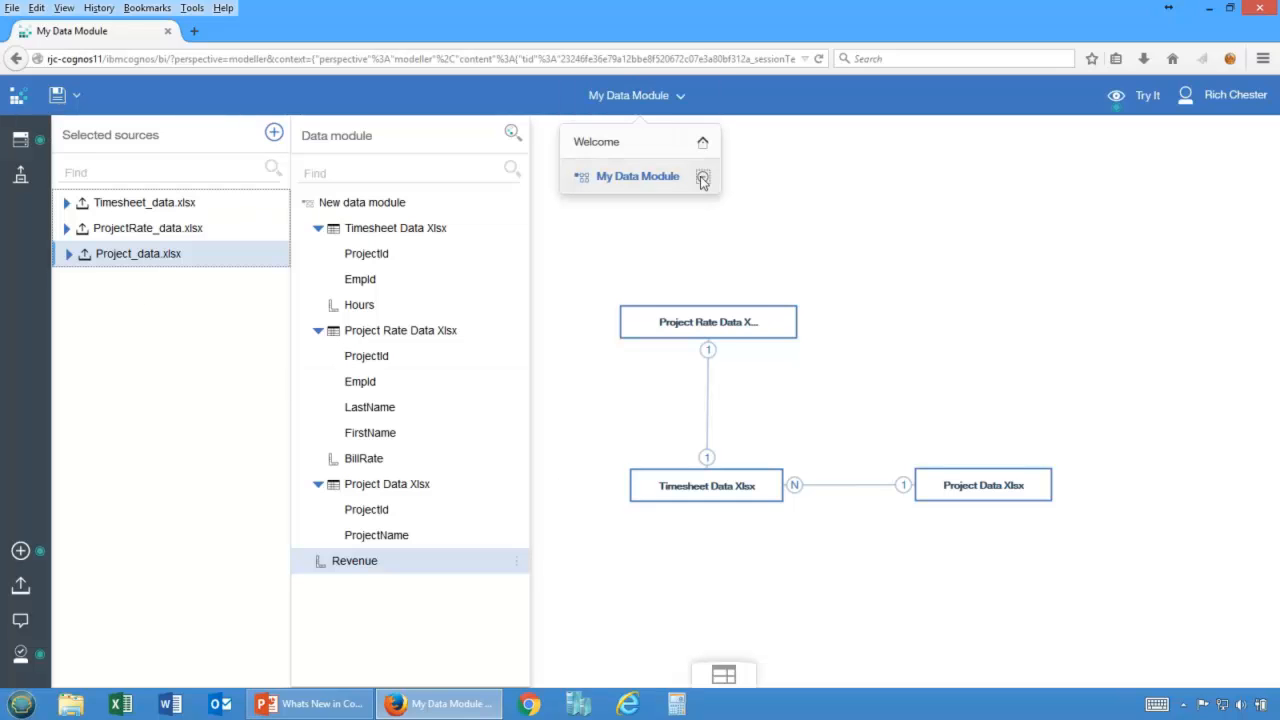
pyautogui.click(705, 178)
pyautogui.click(72, 176)
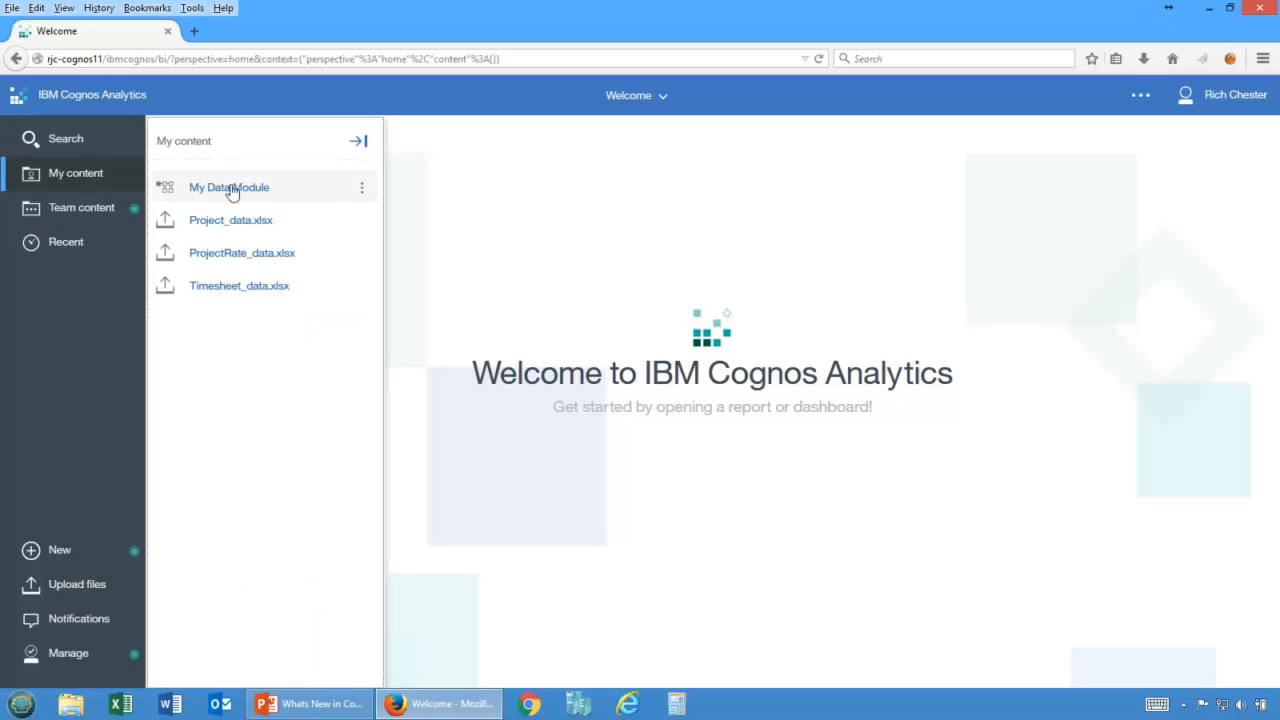
# Create a new report from My Data Module using the 1 column template.
pyautogui.click(362, 190)
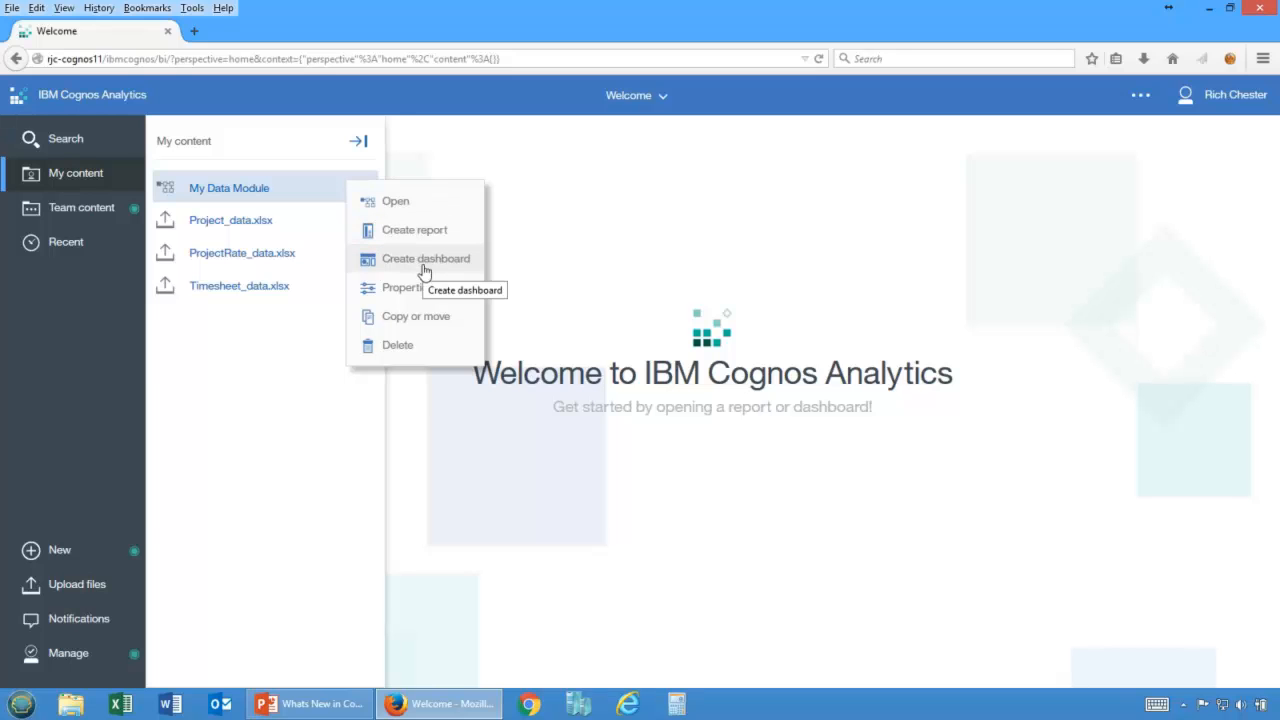
pyautogui.click(424, 232)
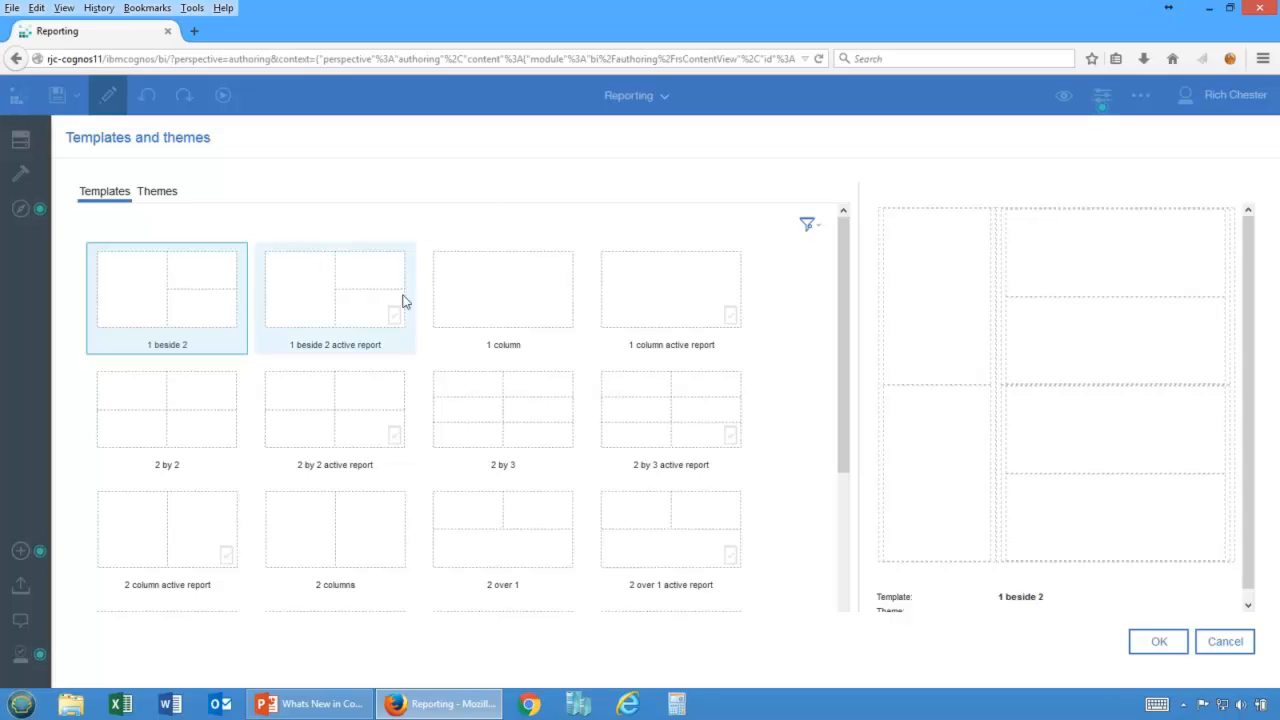
pyautogui.click(500, 303)
pyautogui.doubleClick(500, 303)
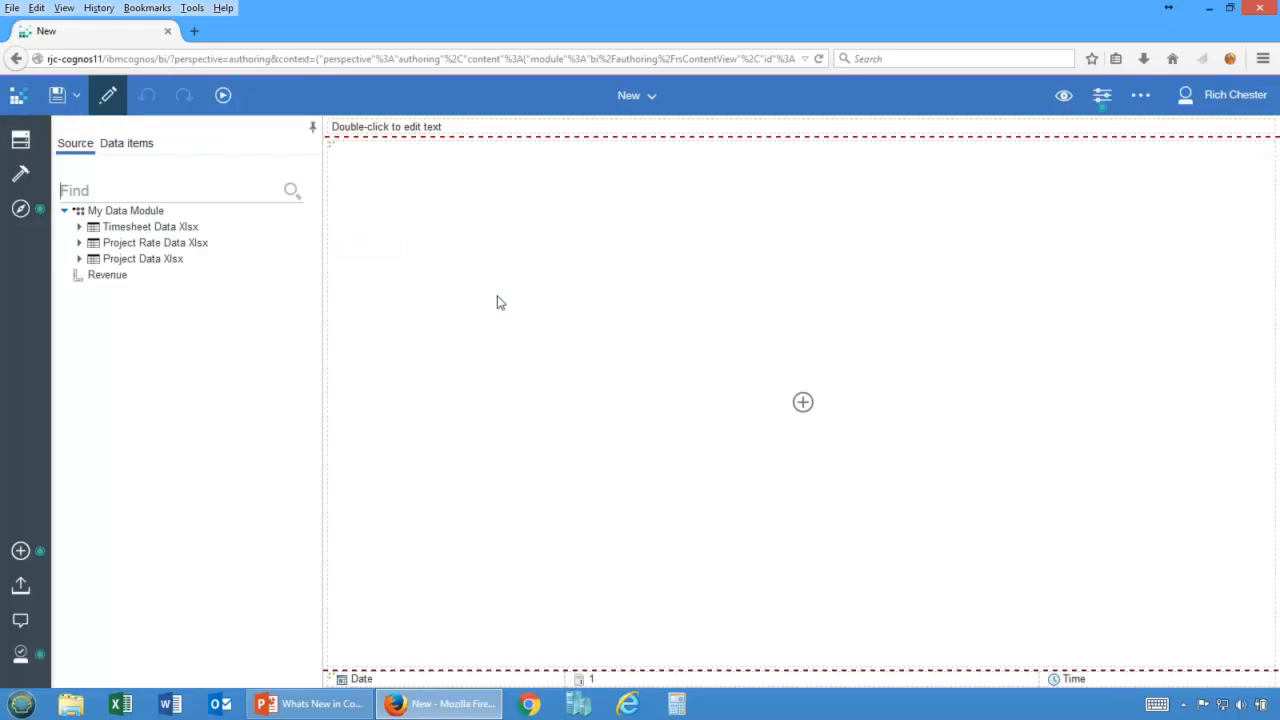
# Insert a list and add EmpId from Timesheet Data Xlsx and Revenue as its columns.
pyautogui.click(803, 402)
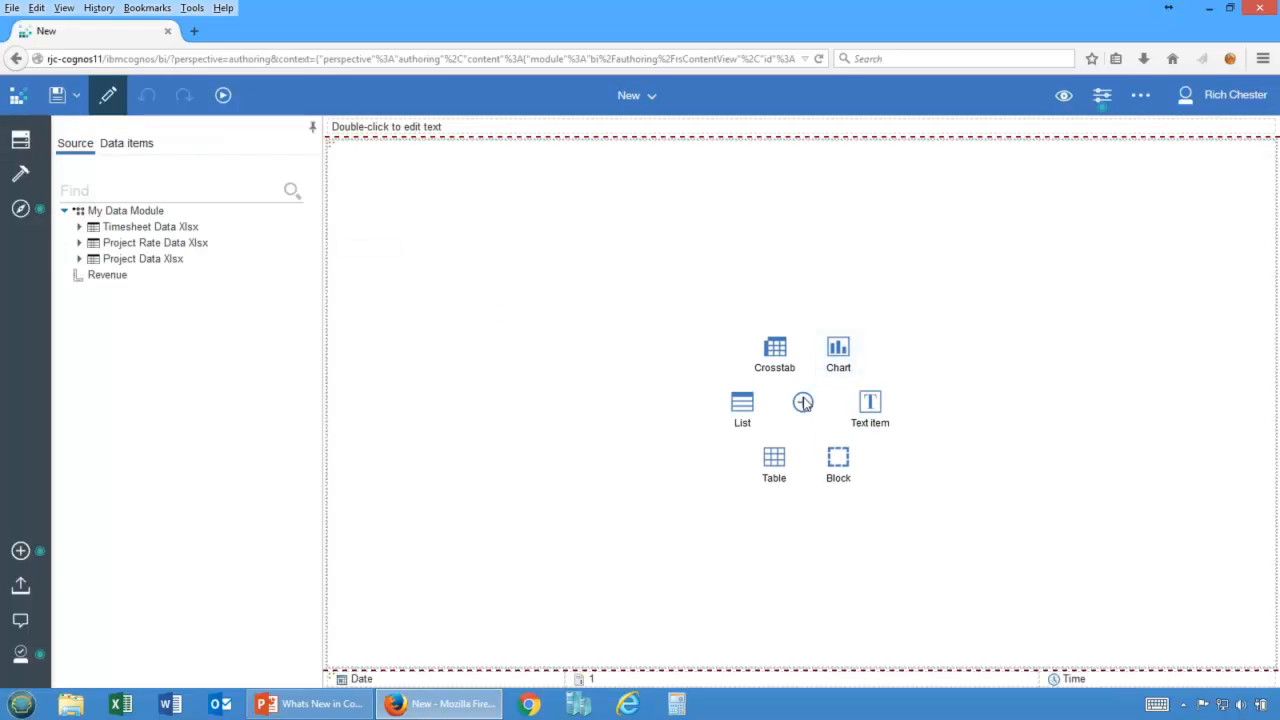
pyautogui.click(740, 409)
pyautogui.click(668, 476)
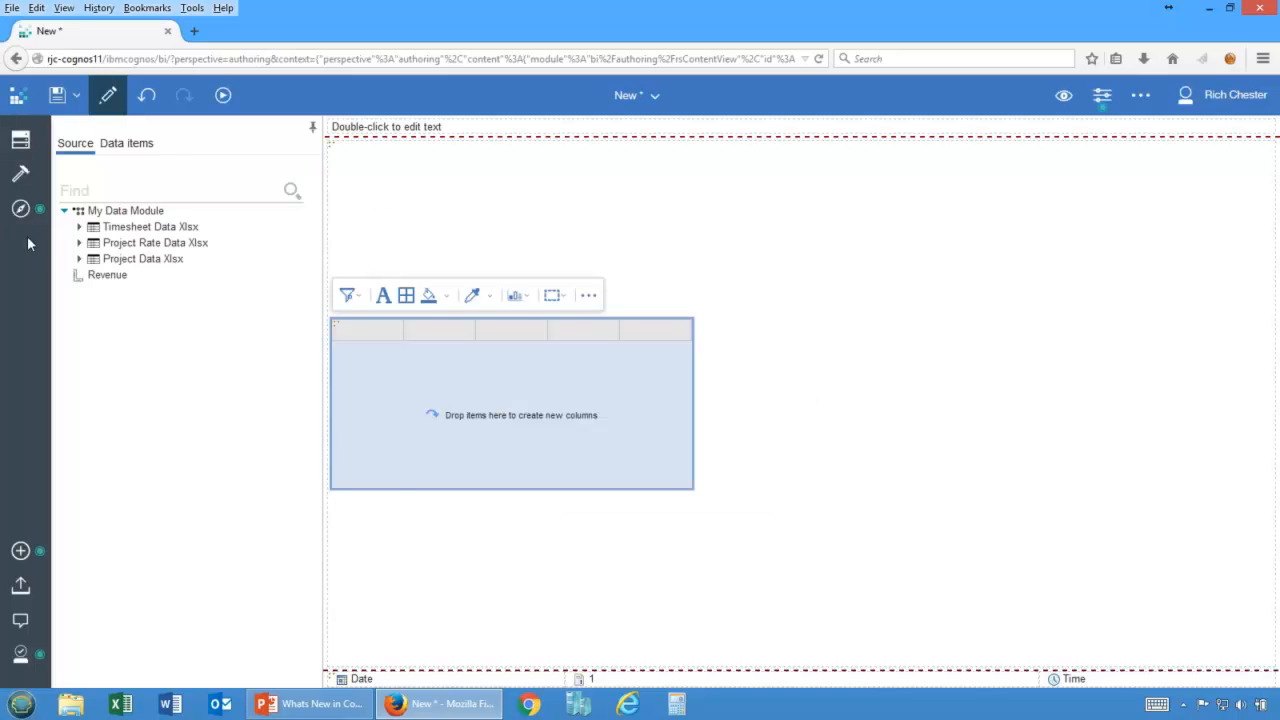
pyautogui.click(79, 227)
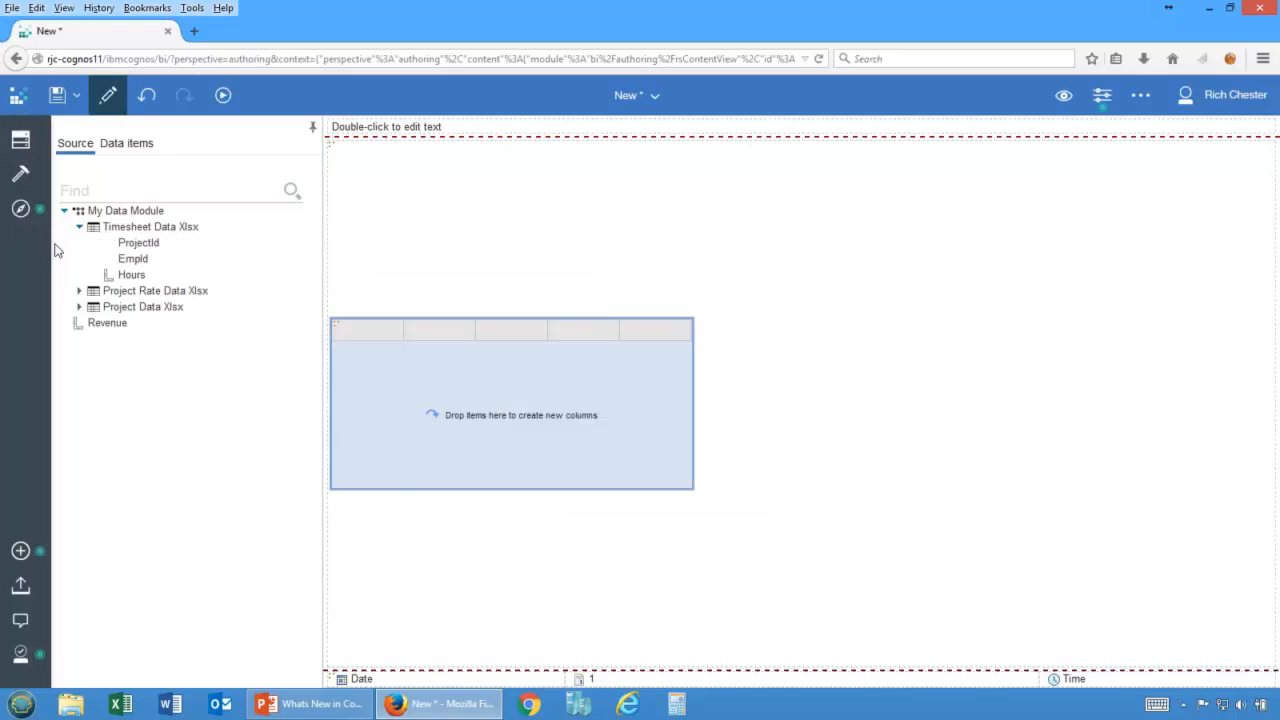
pyautogui.moveTo(130, 259); pyautogui.dragTo(335, 390)
pyautogui.moveTo(108, 325); pyautogui.dragTo(380, 386)
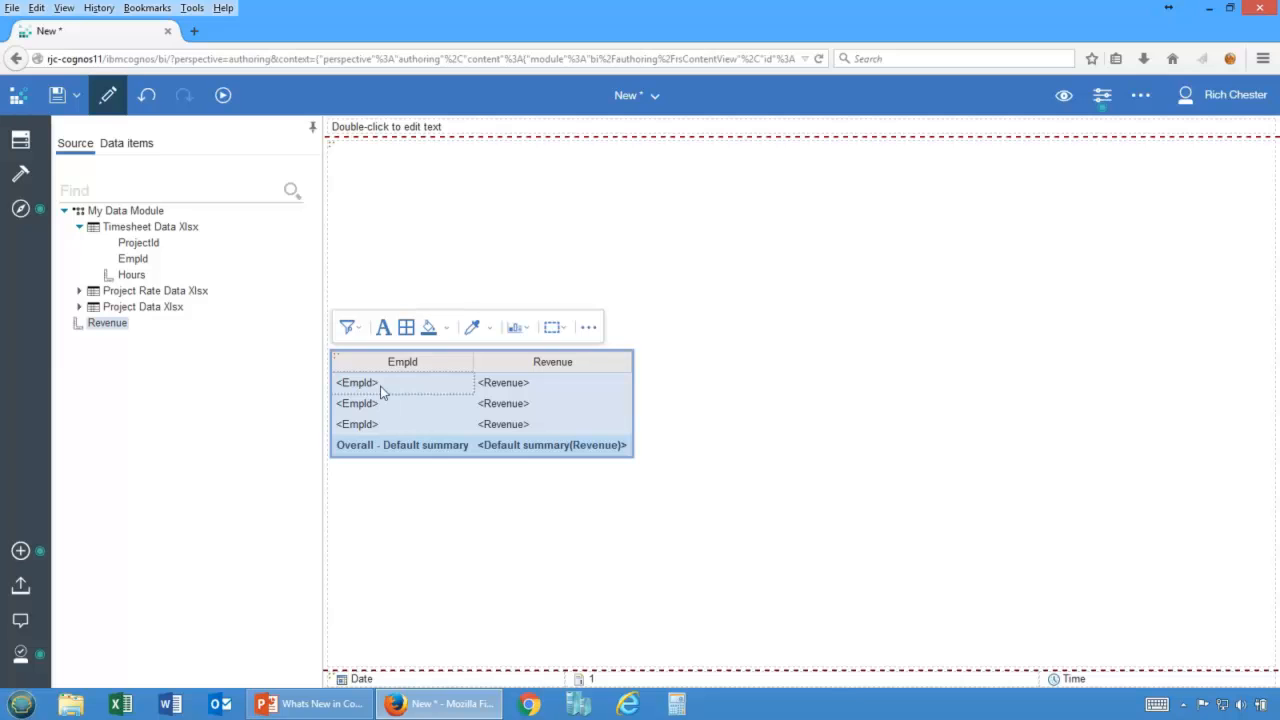
# Sort the list by Revenue in descending order.
pyautogui.click(419, 398)
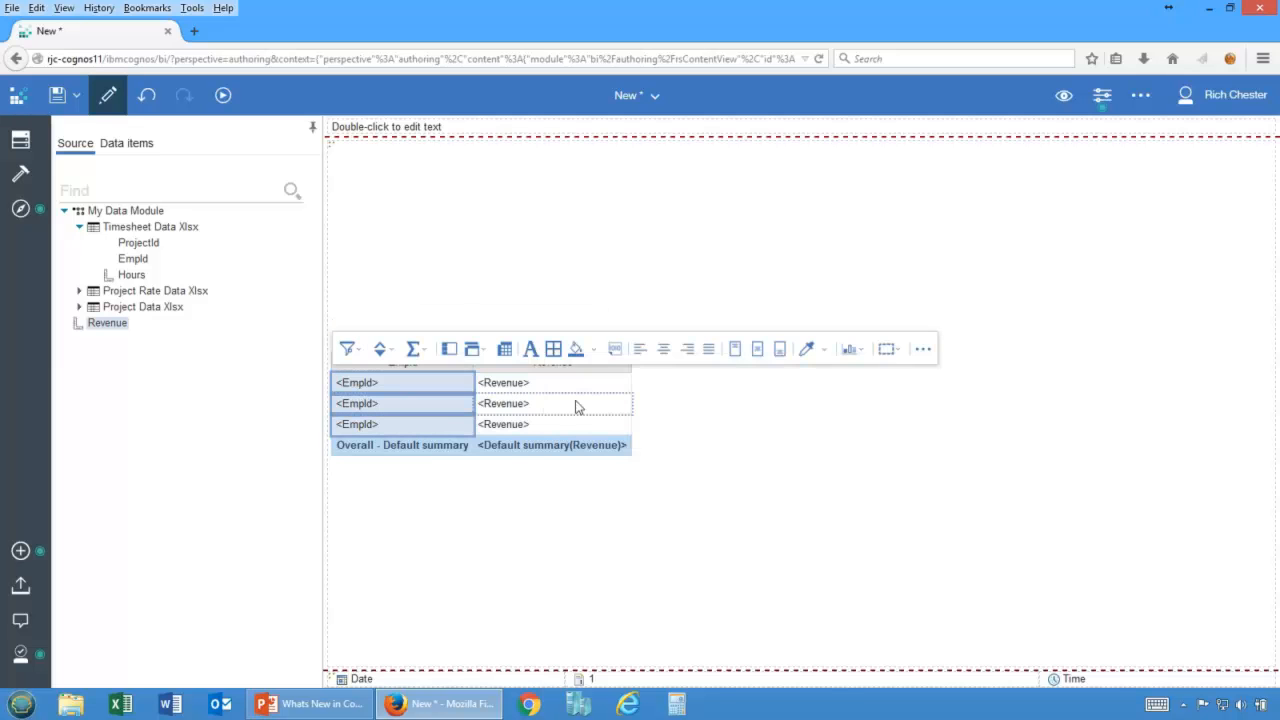
pyautogui.click(576, 405)
pyautogui.click(448, 403)
pyautogui.click(382, 349)
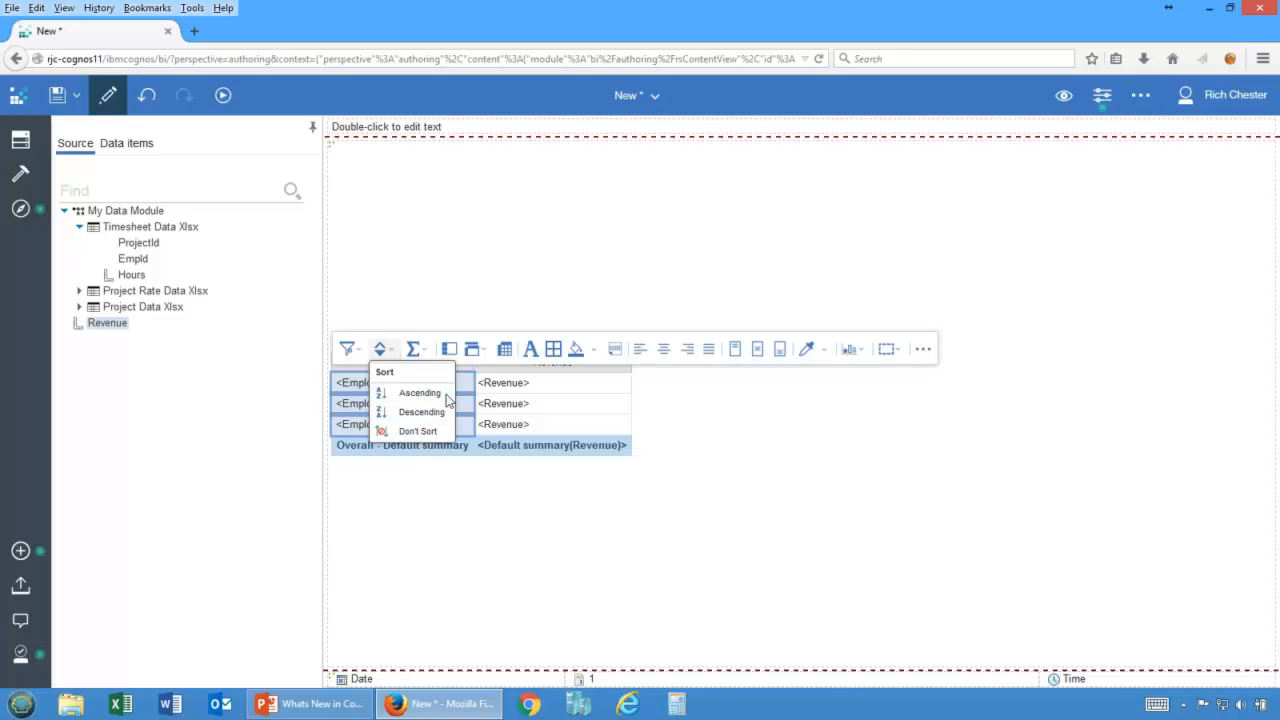
pyautogui.click(560, 395)
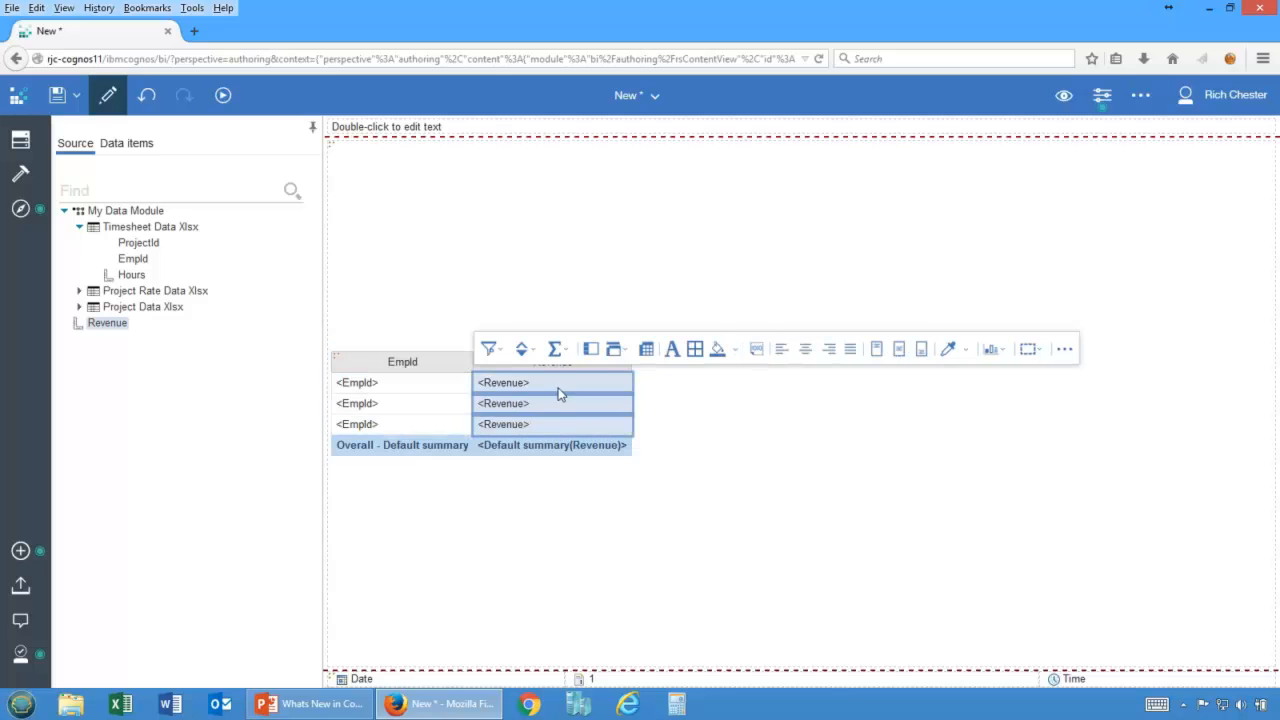
pyautogui.click(521, 349)
pyautogui.click(545, 412)
# Browse the toolbox's textual items, the page explorer and the query explorer of the report.
pyautogui.click(24, 180)
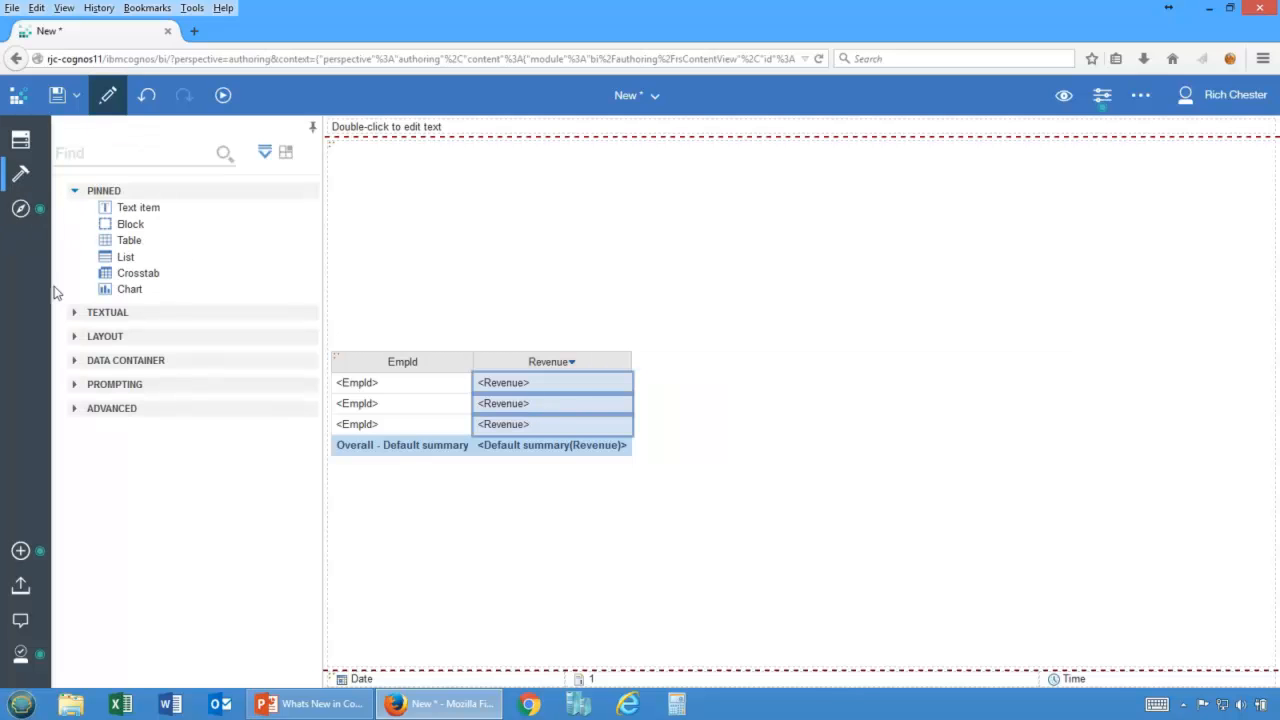
pyautogui.click(75, 315)
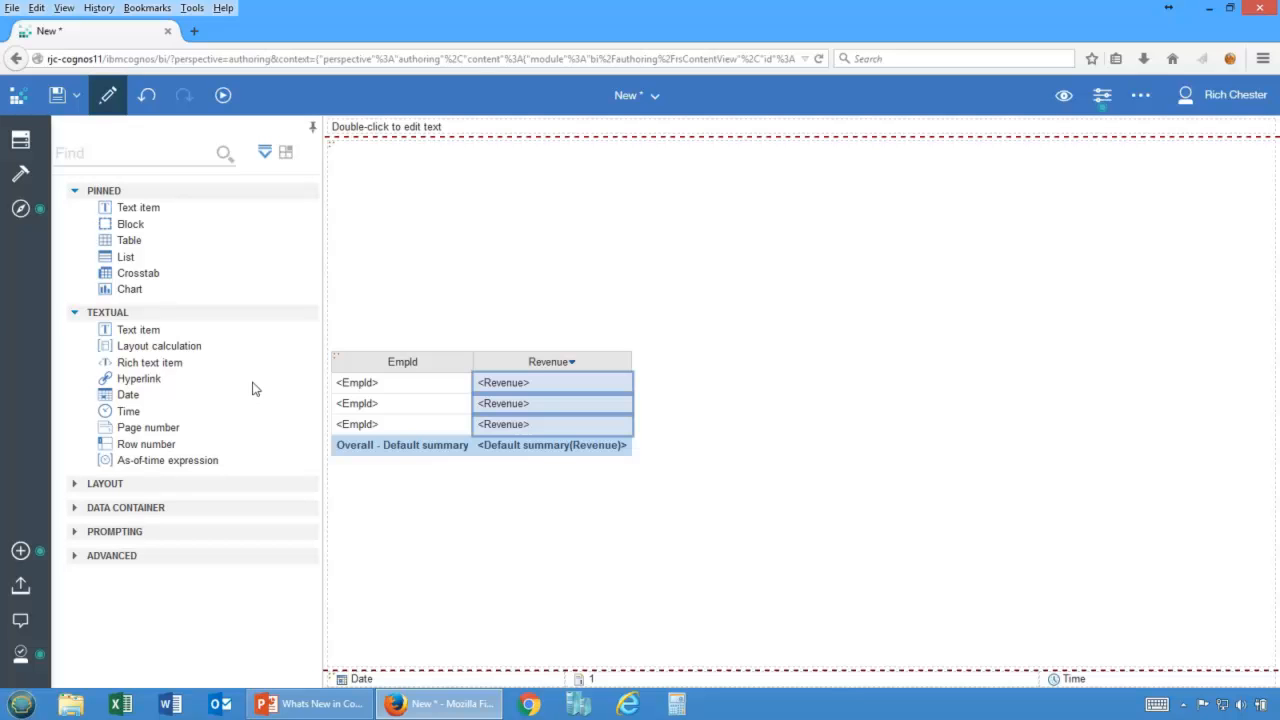
pyautogui.click(510, 362)
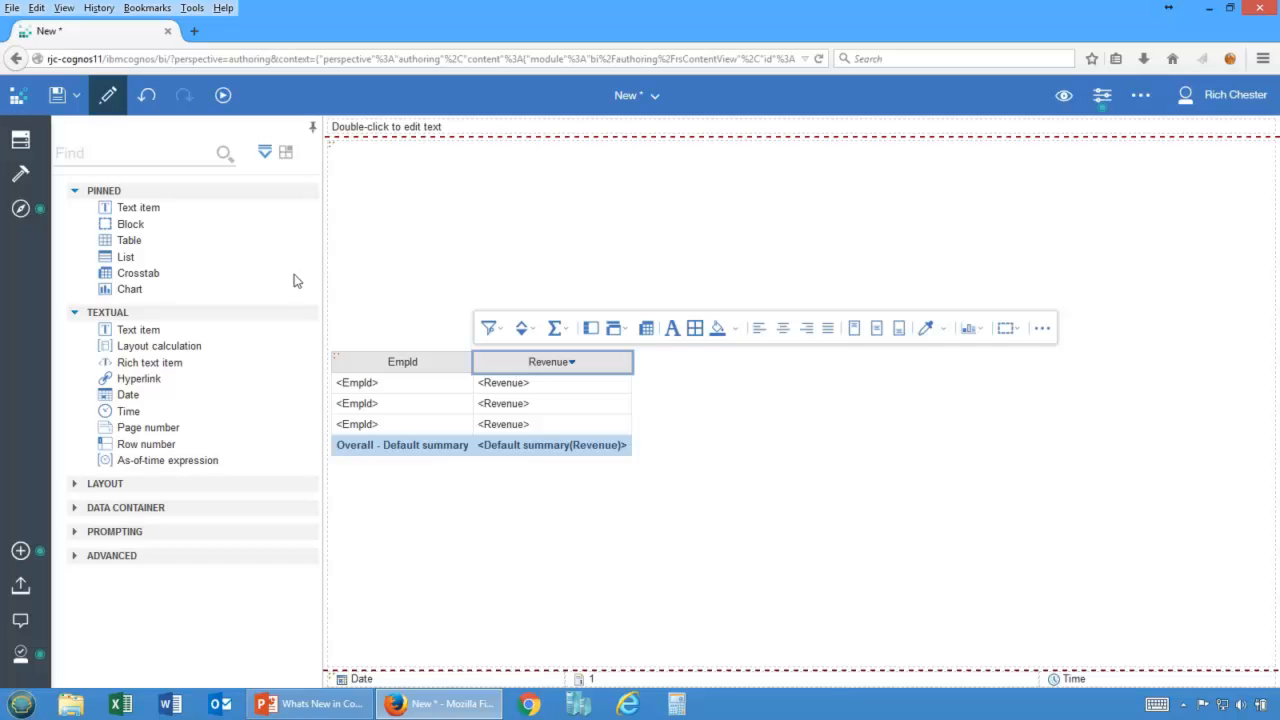
pyautogui.click(20, 175)
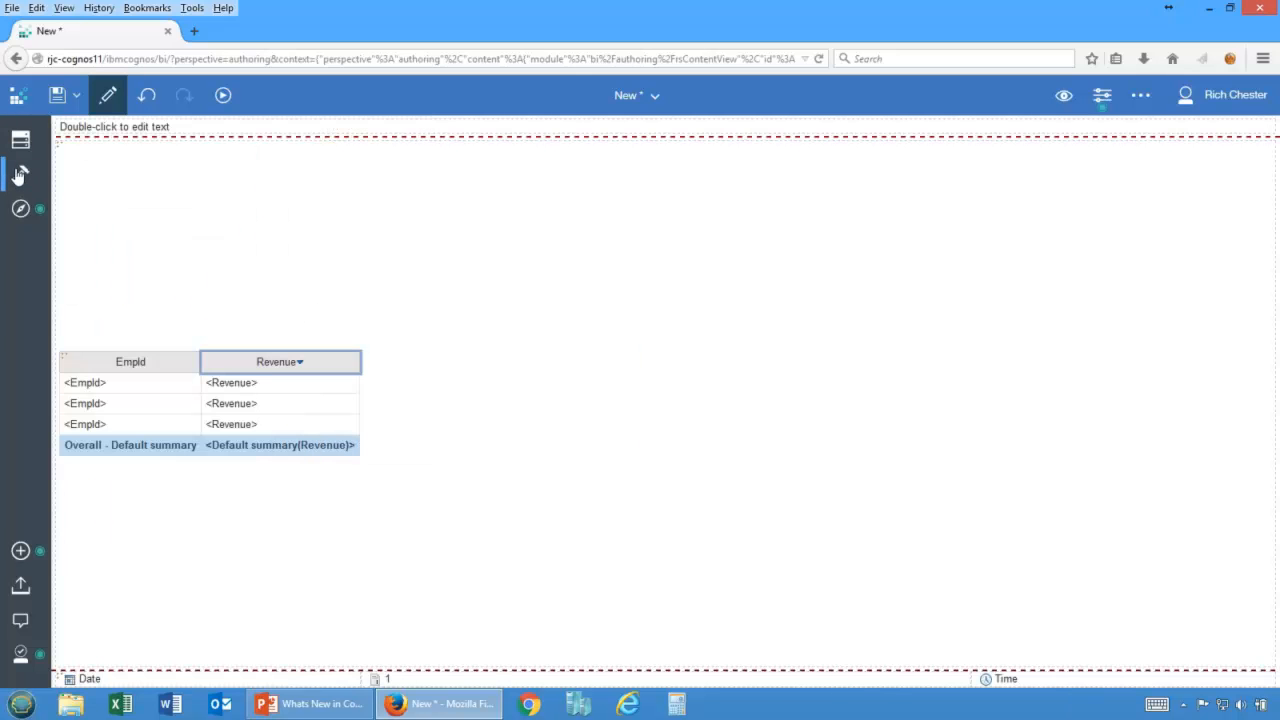
pyautogui.click(20, 175)
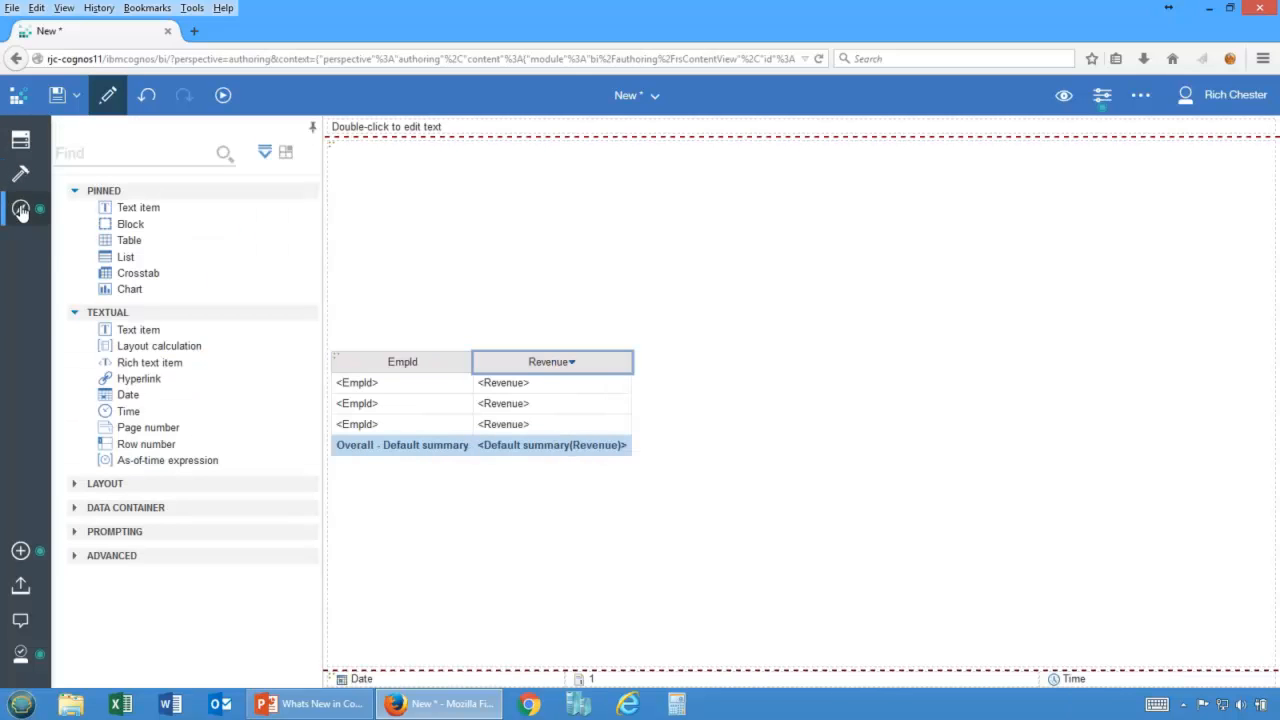
pyautogui.click(21, 210)
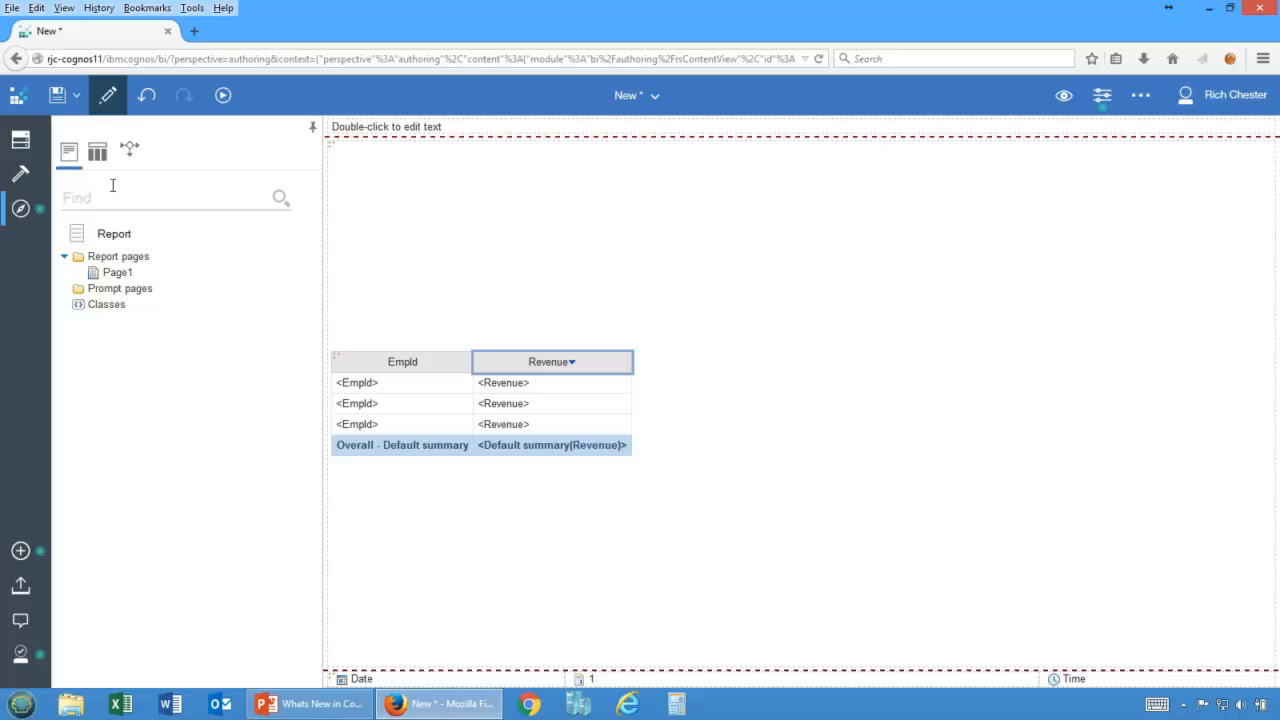
pyautogui.click(98, 153)
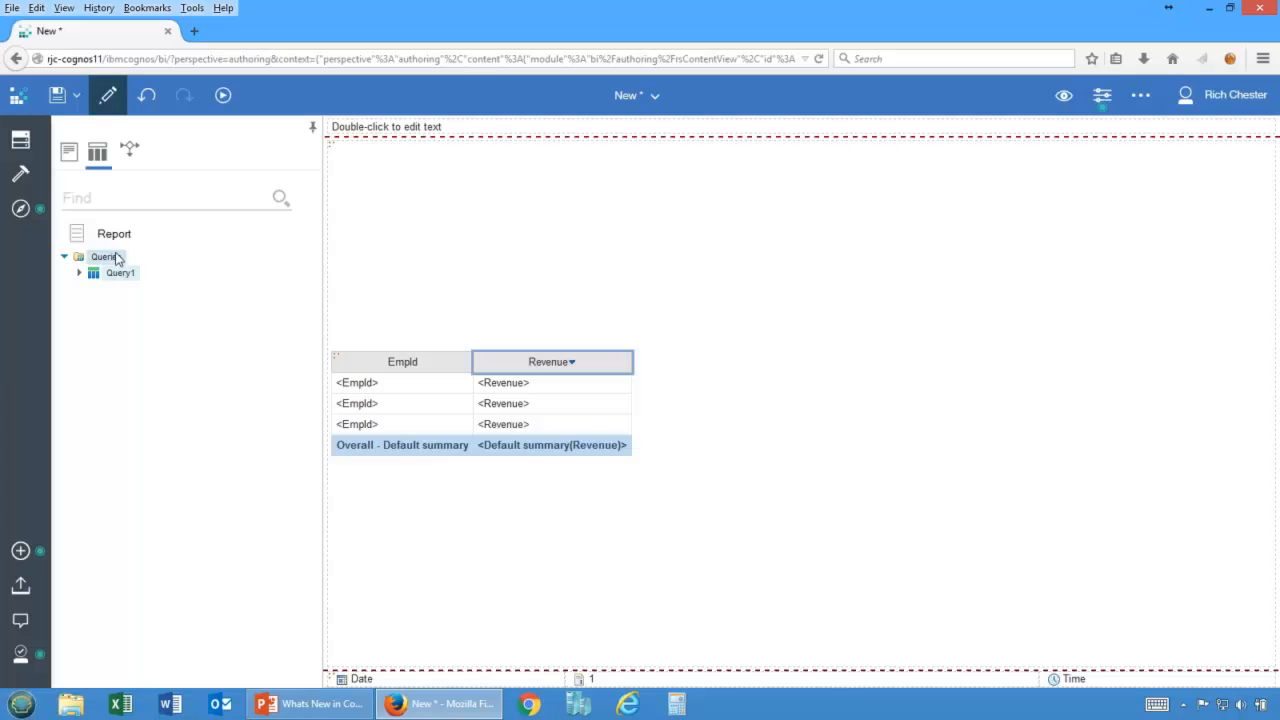
pyautogui.click(545, 398)
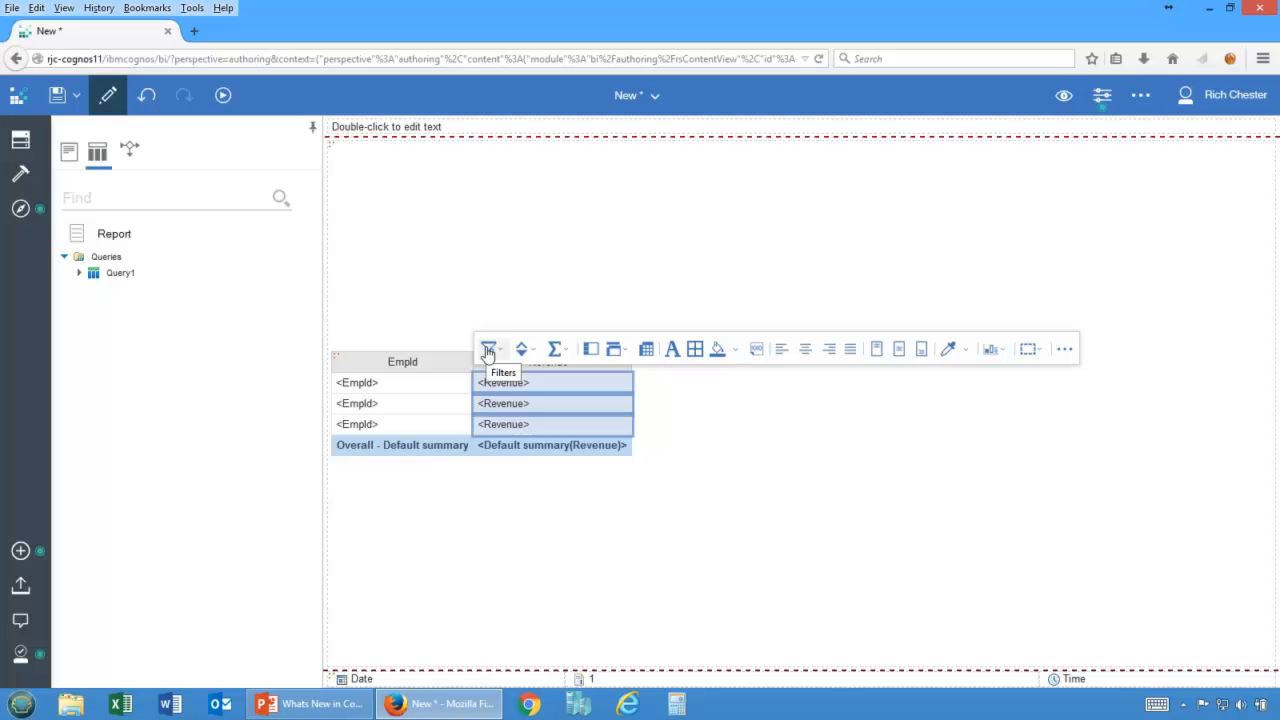
# Close the report, discarding the unsaved work.
pyautogui.click(651, 98)
pyautogui.click(701, 177)
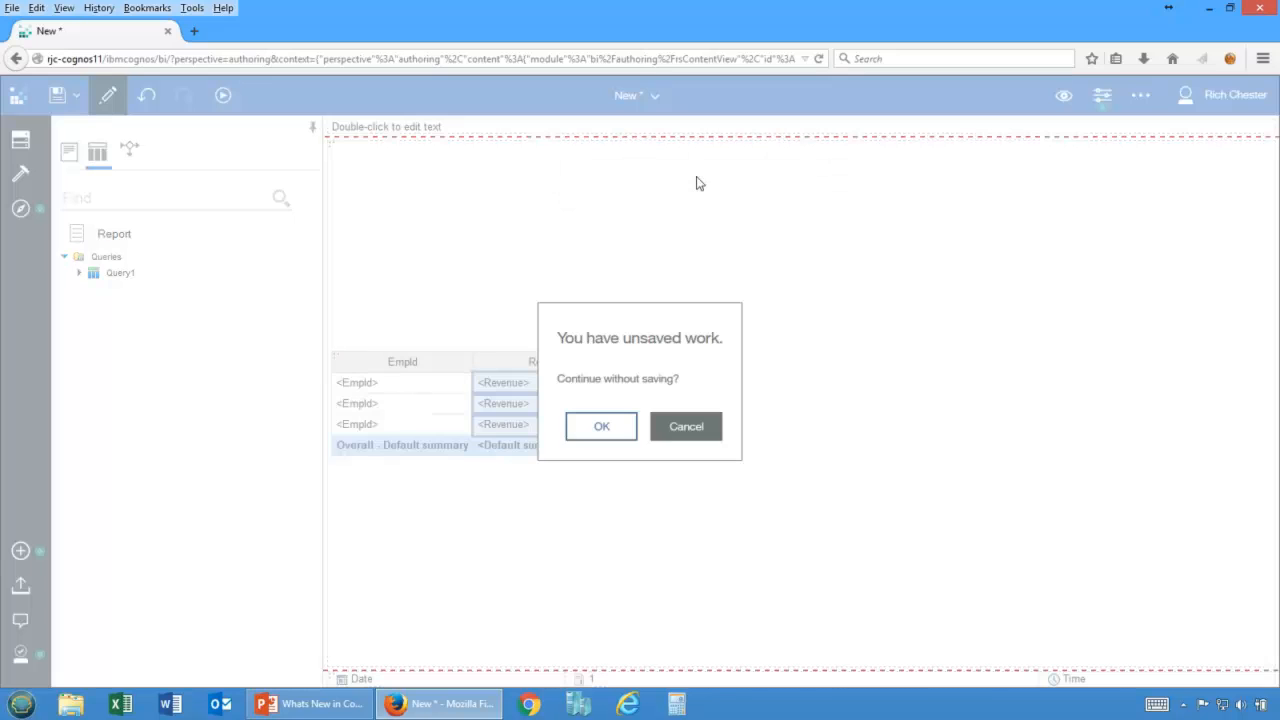
pyautogui.click(600, 432)
pyautogui.click(72, 180)
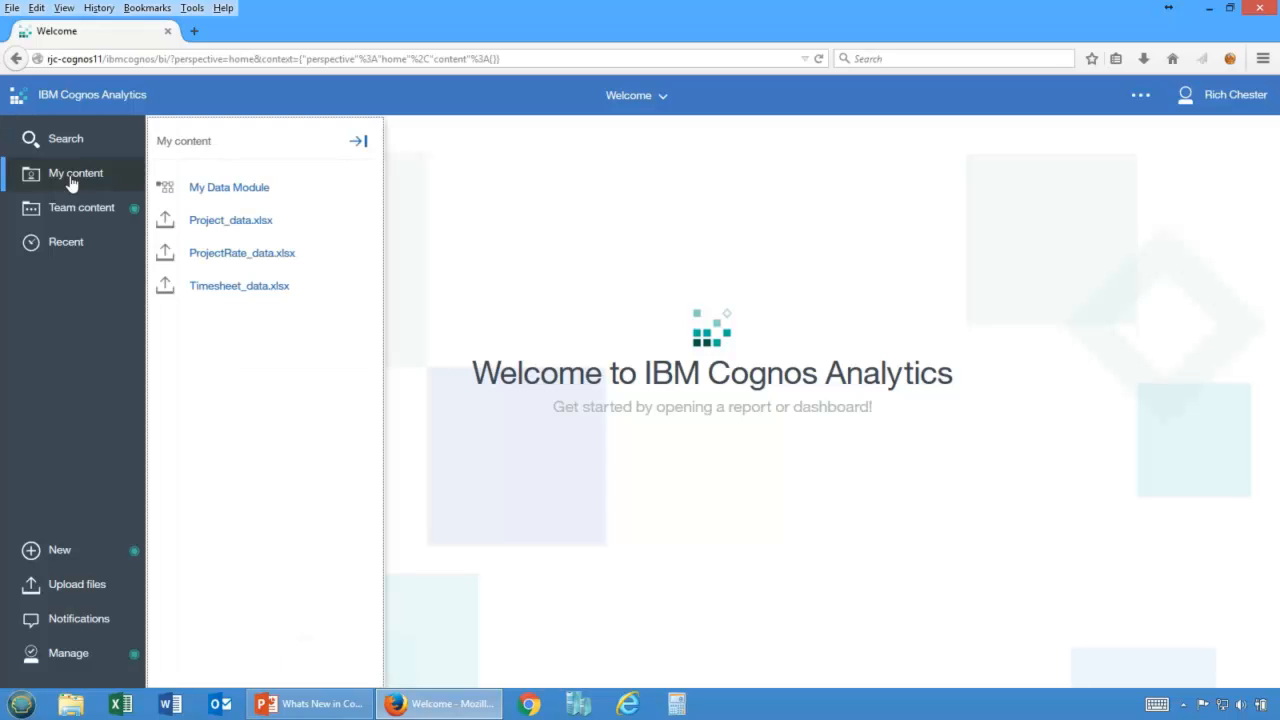
pyautogui.click(364, 193)
pyautogui.click(423, 260)
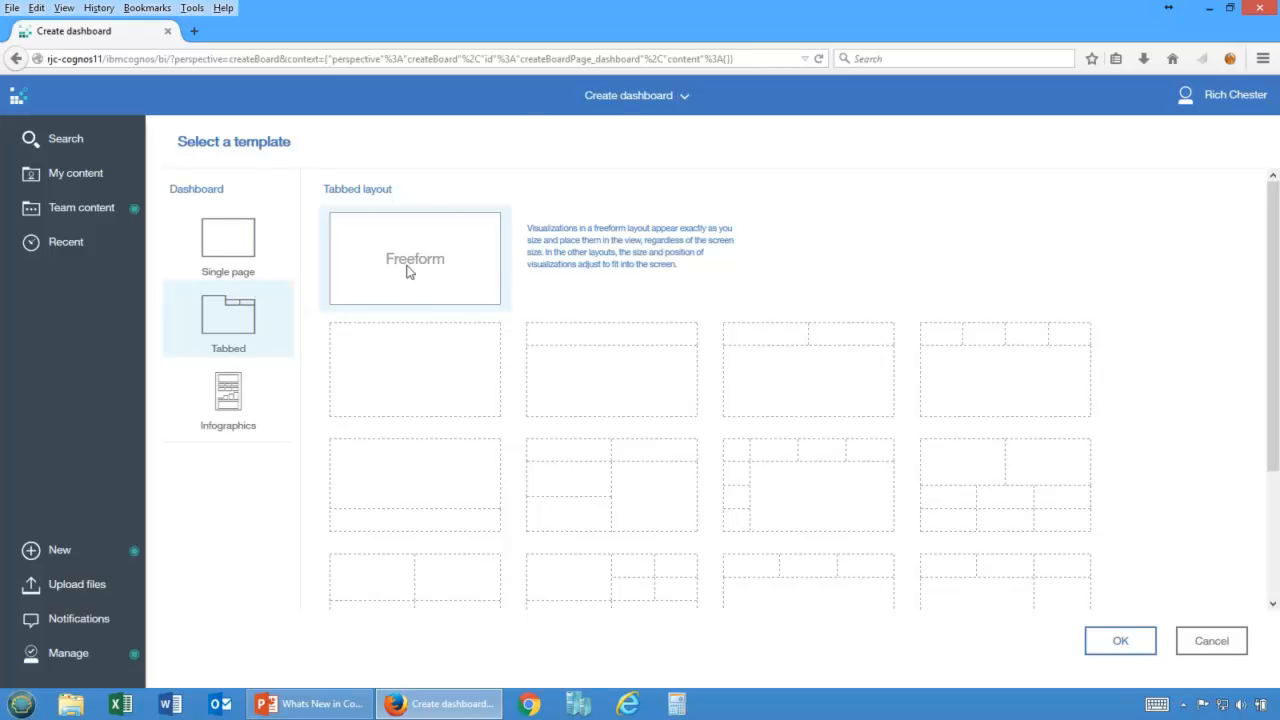
pyautogui.moveTo(454, 10); pyautogui.dragTo(467, 38)
pyautogui.doubleClick(477, 45)
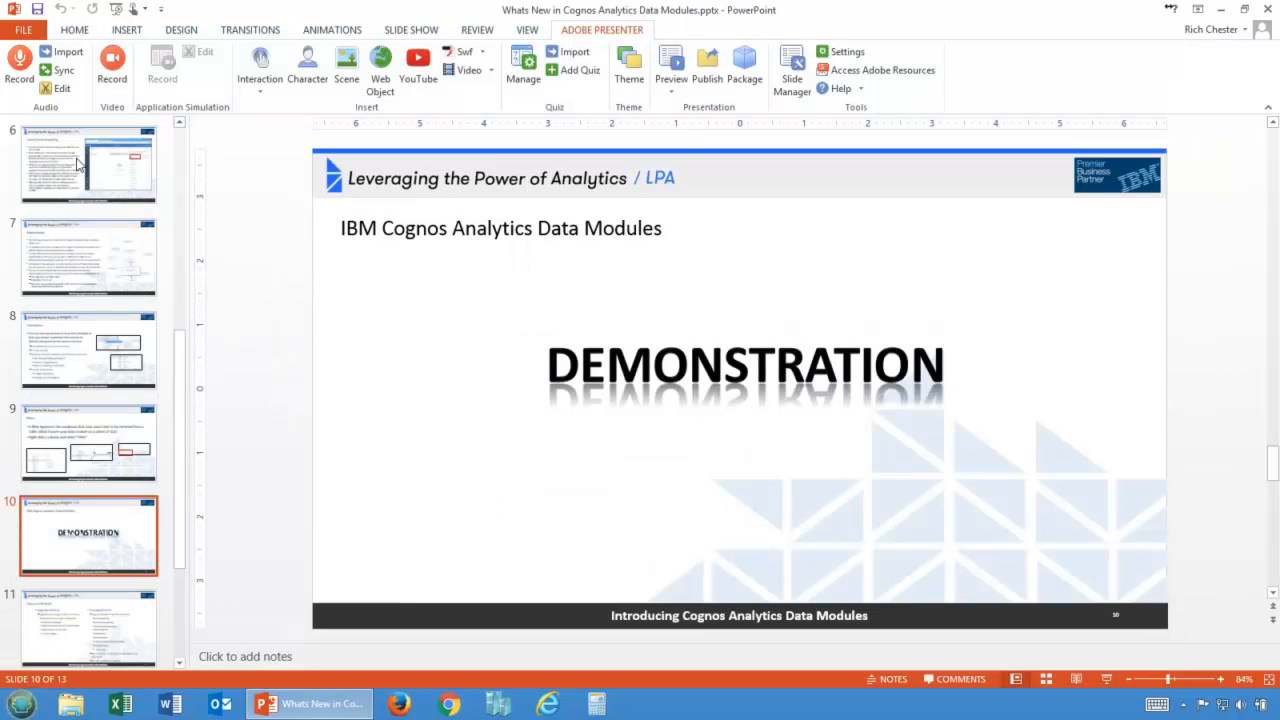
pyautogui.click(399, 704)
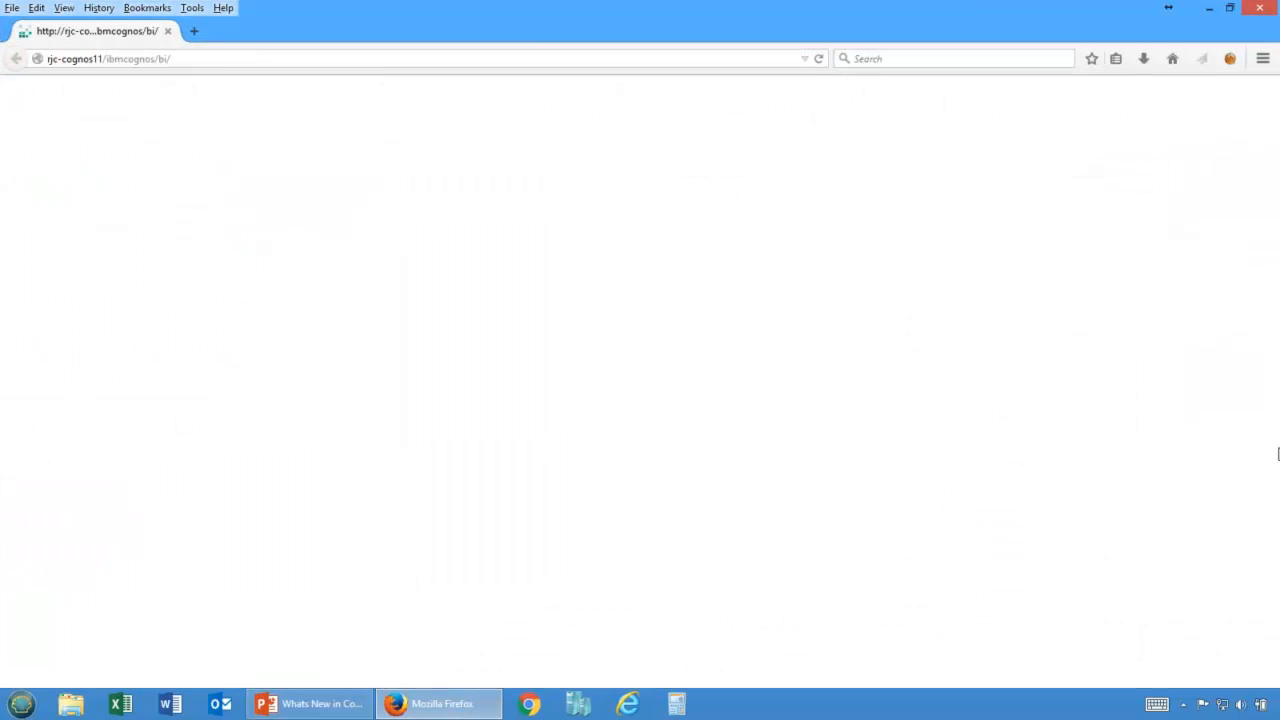
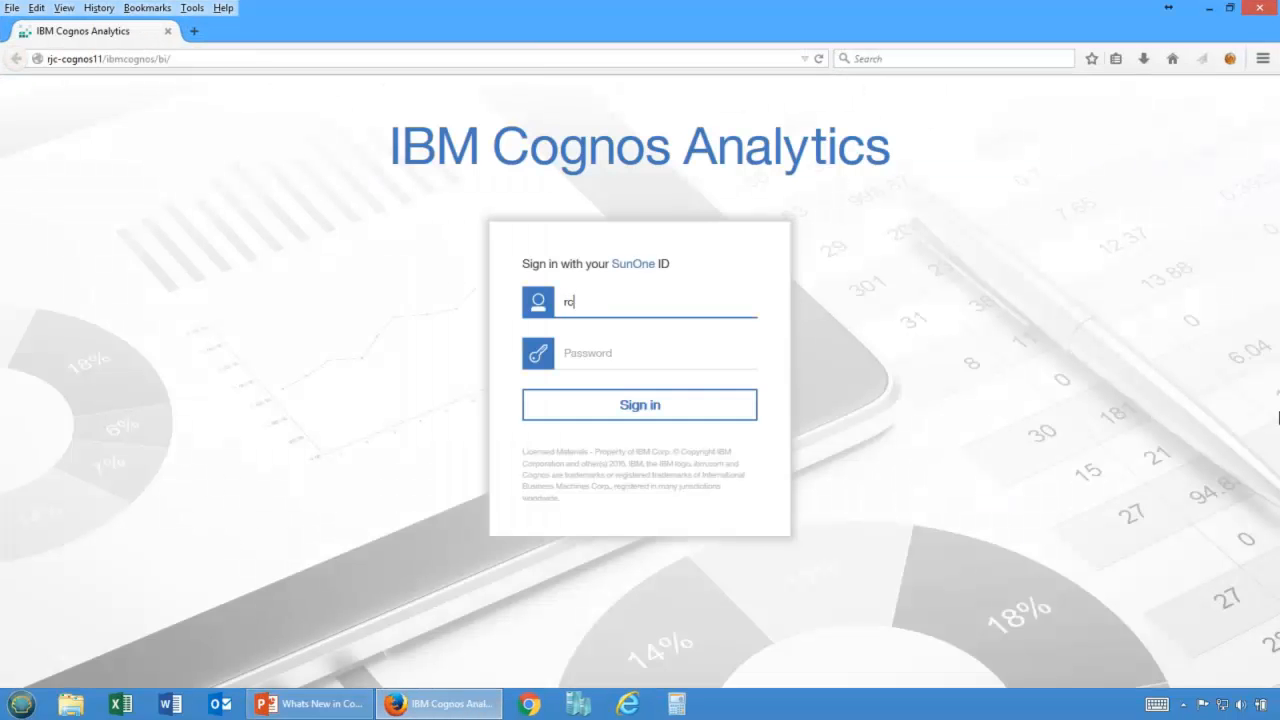
# Sign in to Cognos Analytics with the user ID and account password.
pyautogui.press('Tab')
pyautogui.write('*********')
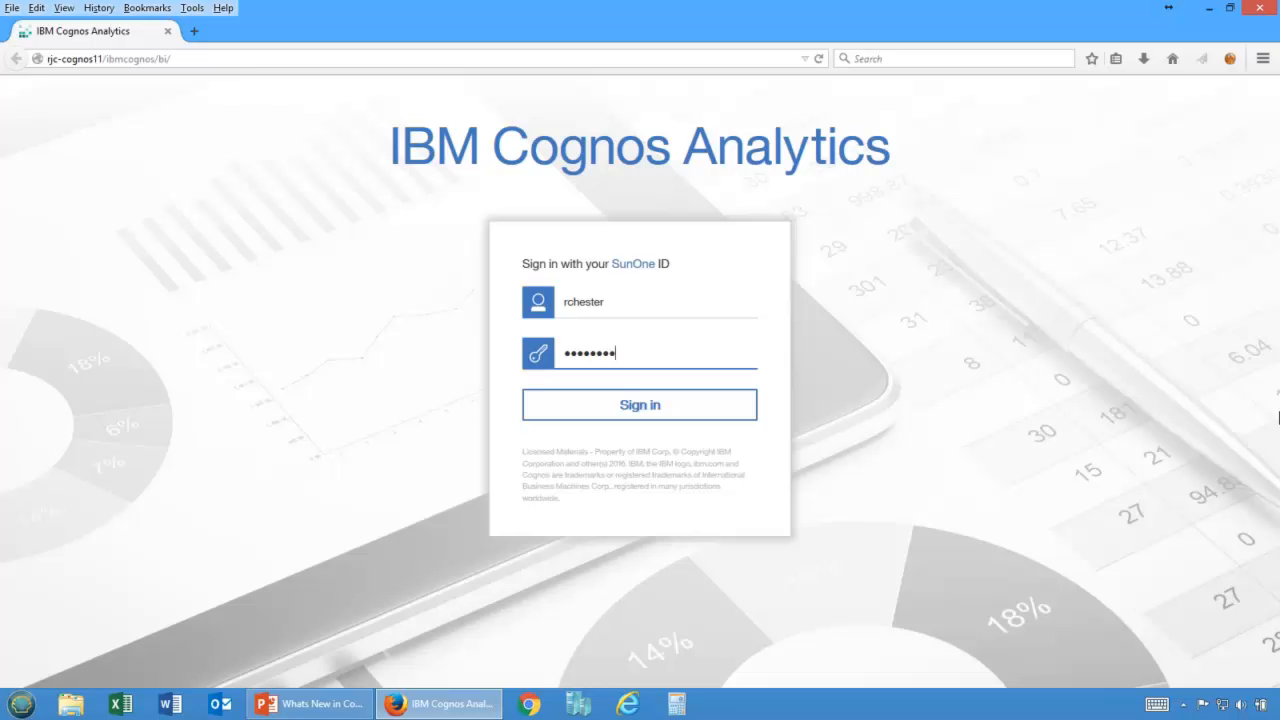
pyautogui.press('Return')
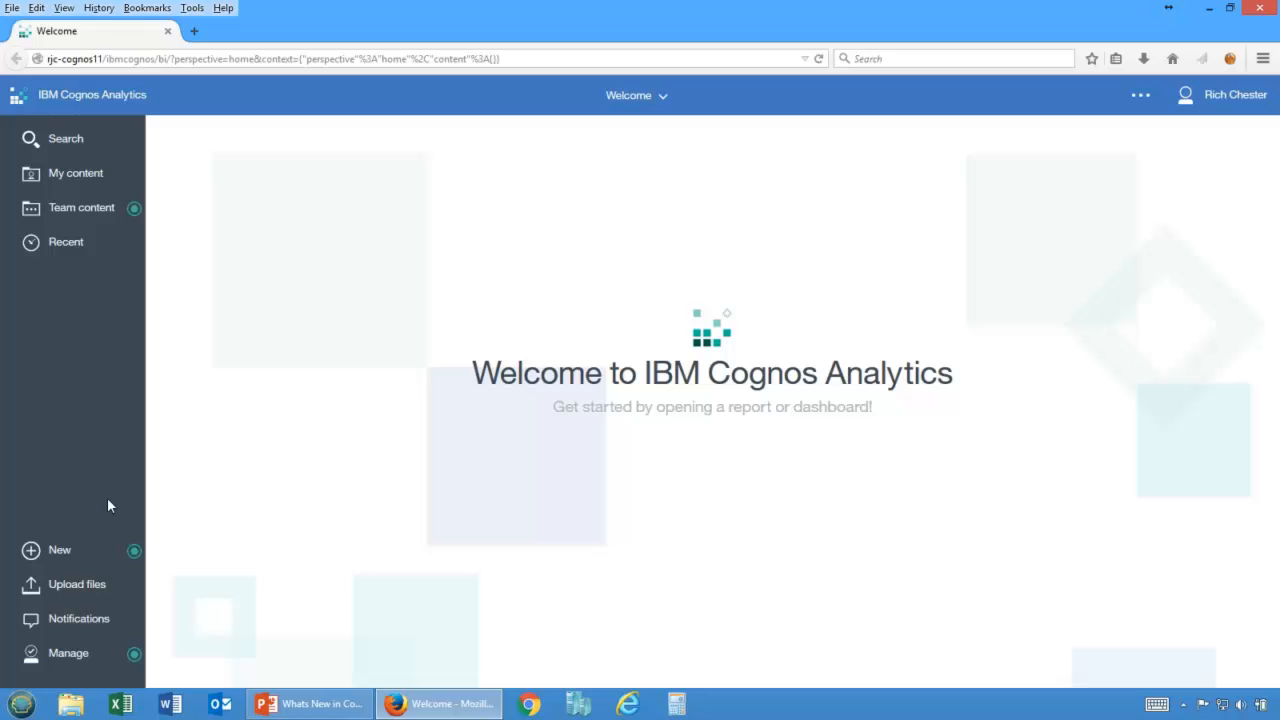
# Create a new tabbed dashboard using a multi-panel layout template.
pyautogui.click(31, 551)
pyautogui.click(199, 540)
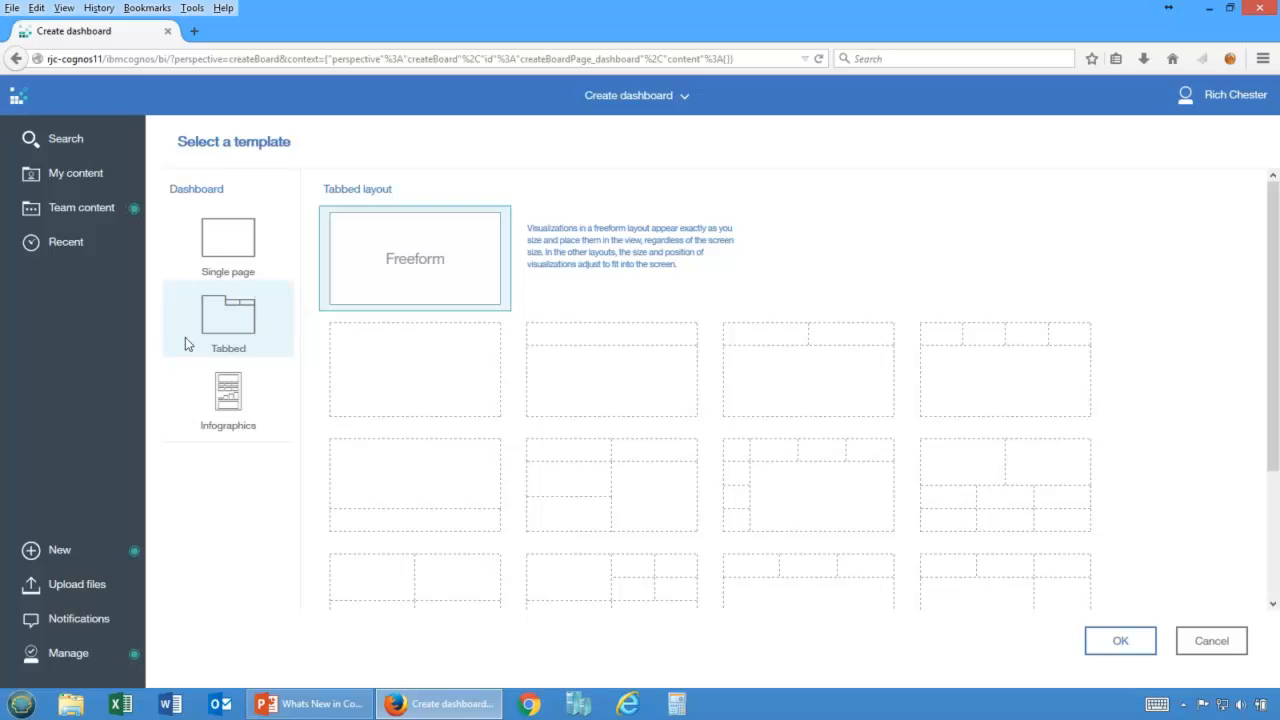
pyautogui.click(788, 580)
pyautogui.click(1121, 641)
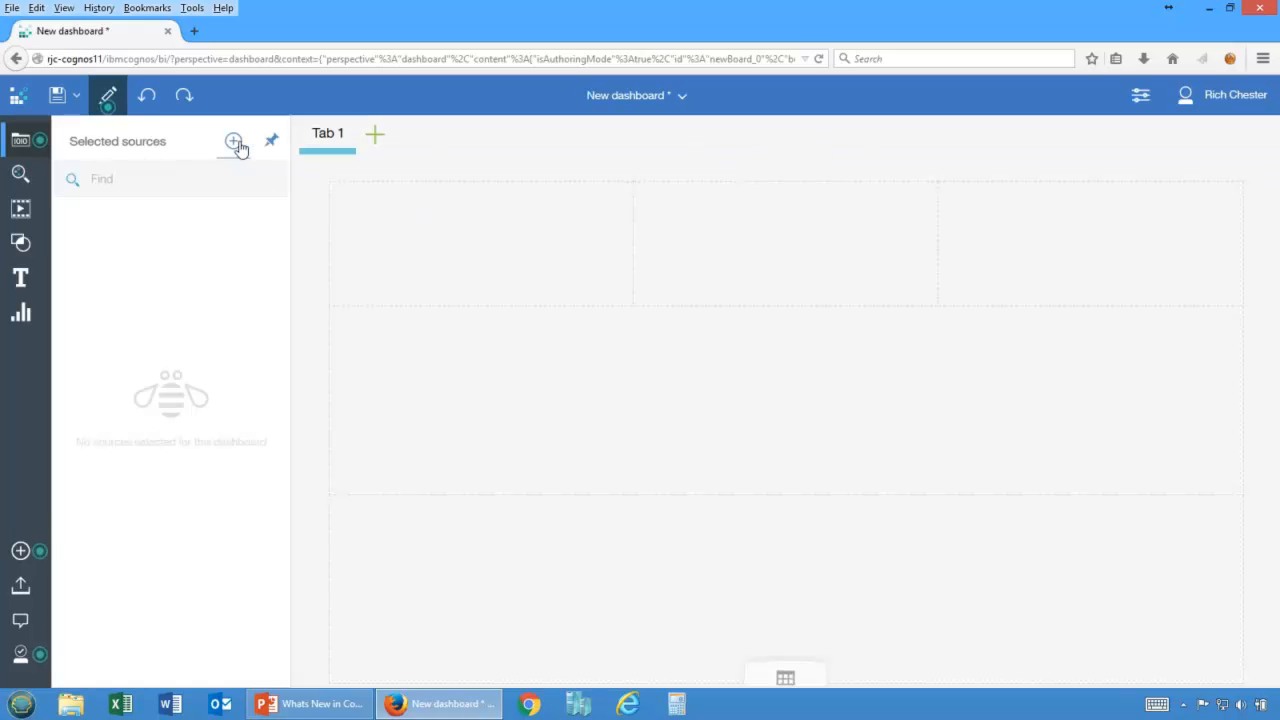
# Add My Data Module from My content as the dashboard's data source.
pyautogui.click(236, 143)
pyautogui.click(431, 240)
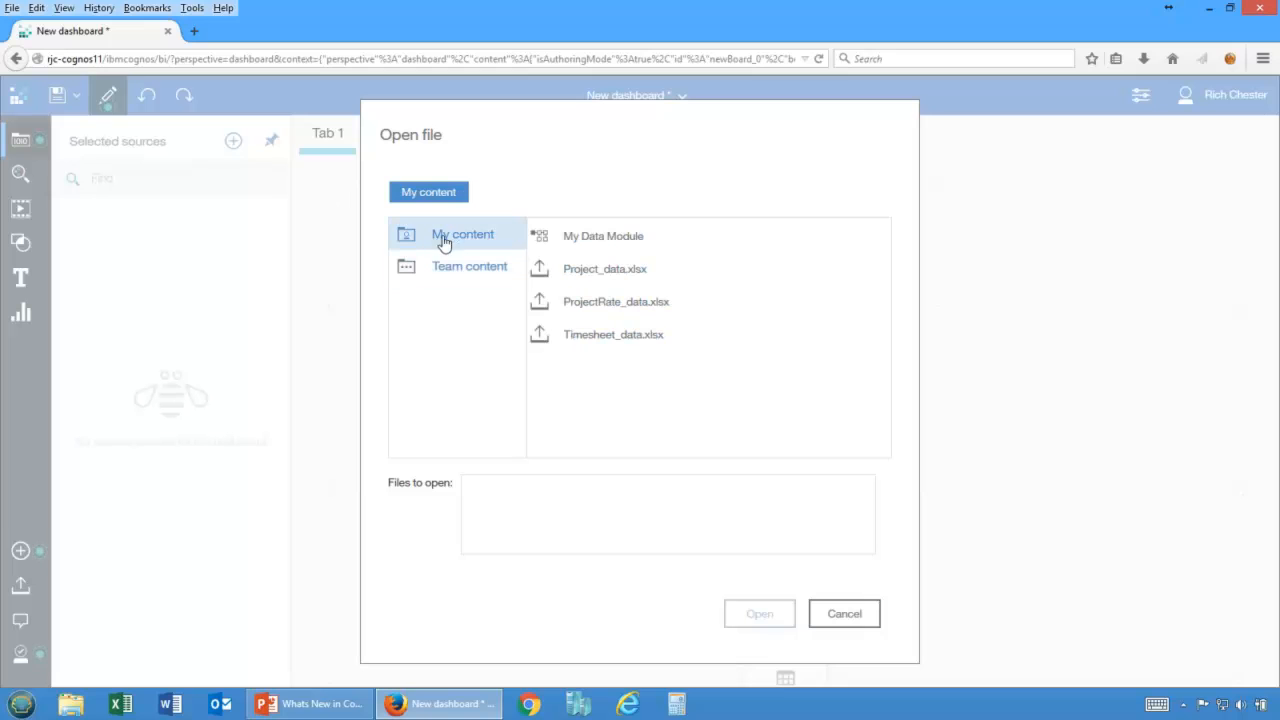
pyautogui.click(591, 237)
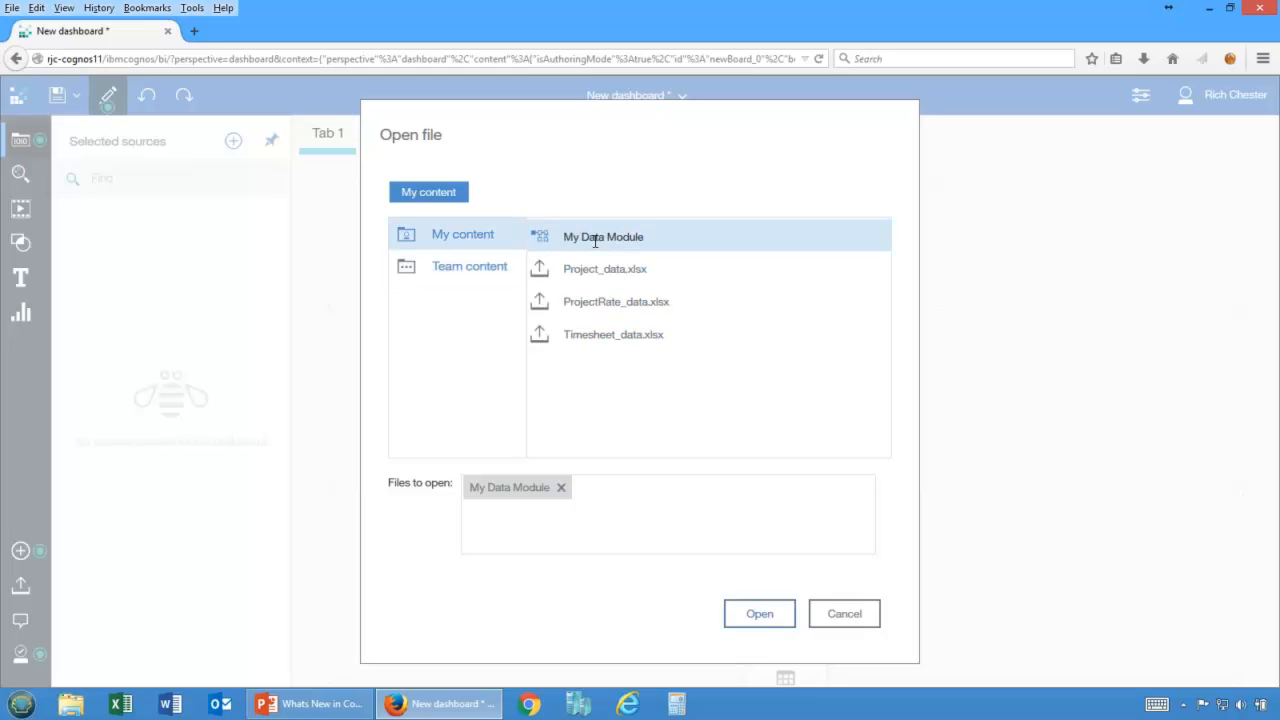
pyautogui.click(760, 614)
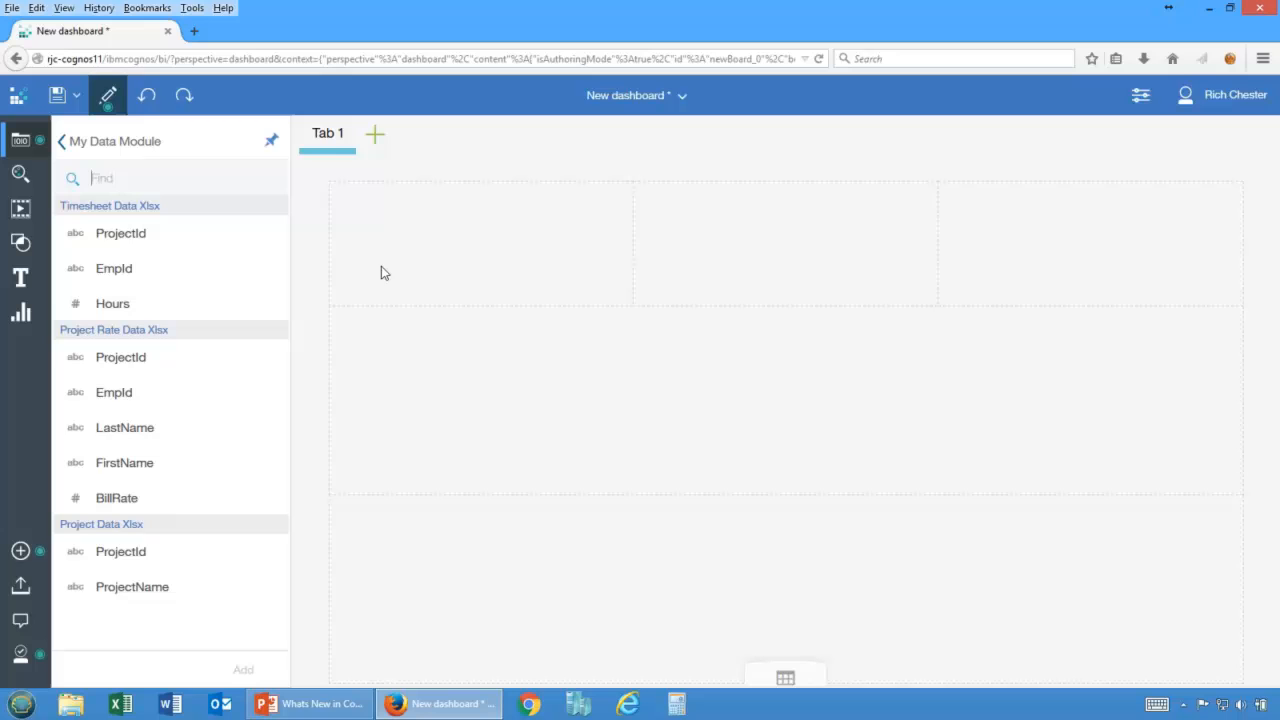
# Place Hours from Timesheet Data Xlsx in the top-left panel as a summary figure.
pyautogui.click(103, 425)
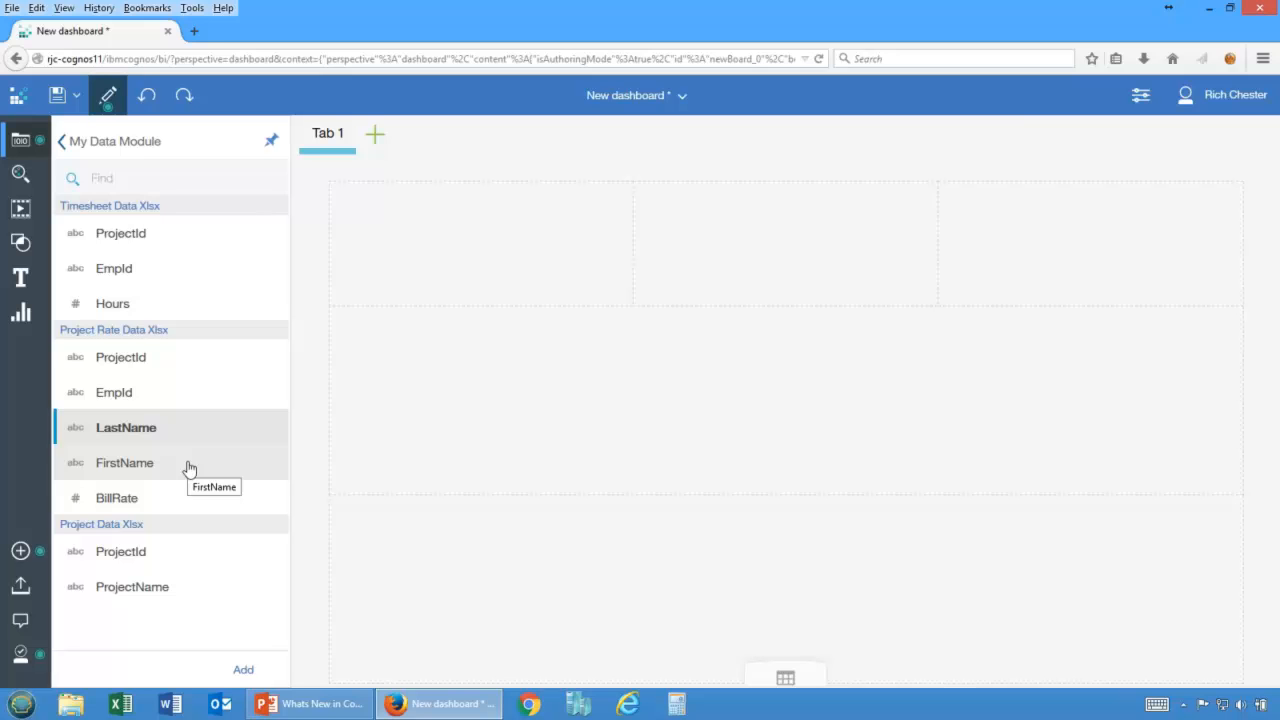
pyautogui.click(101, 306)
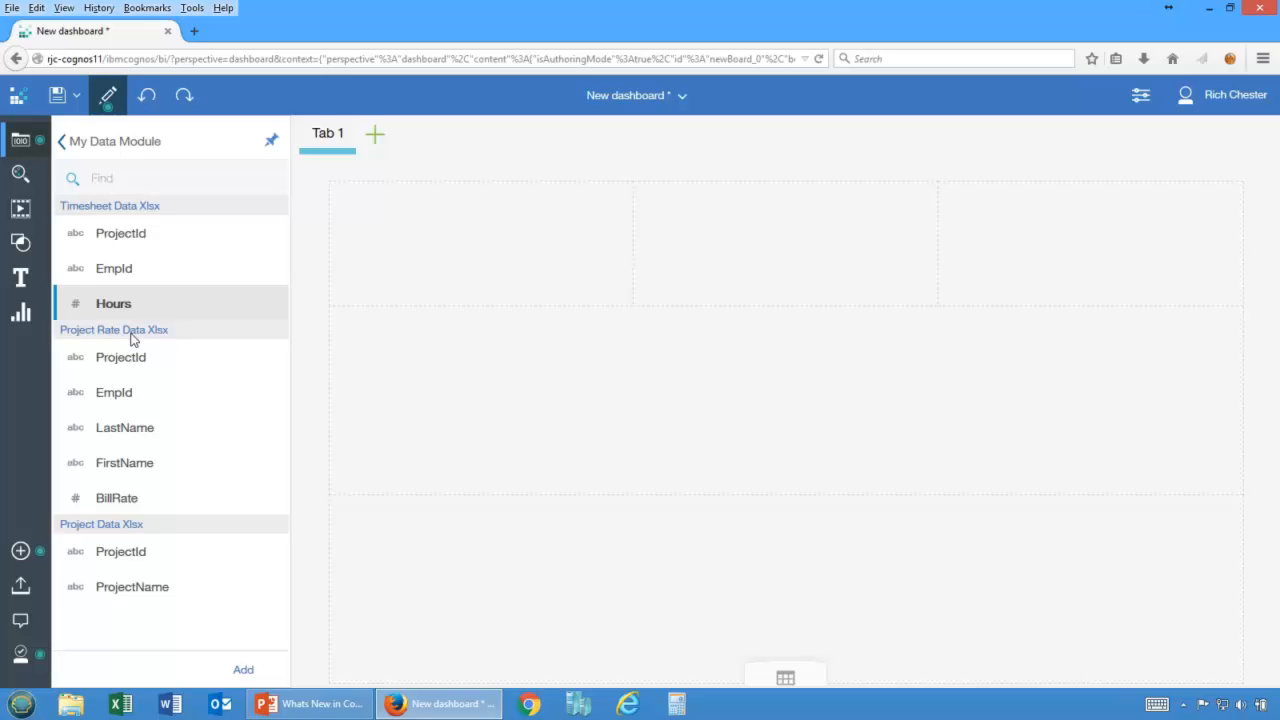
pyautogui.moveTo(112, 306); pyautogui.dragTo(479, 250)
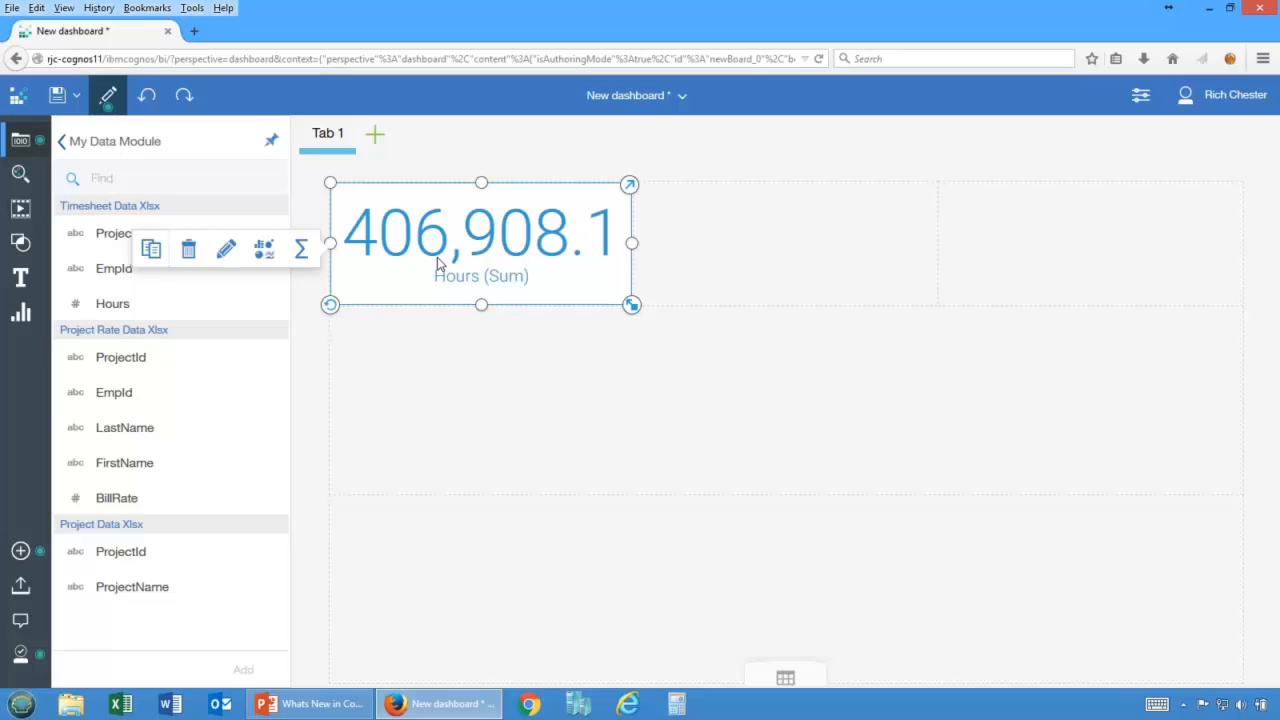
# Build a bar chart of BillRate by LastName in the lower panel and summarize BillRate as Average.
pyautogui.moveTo(111, 435); pyautogui.dragTo(396, 376)
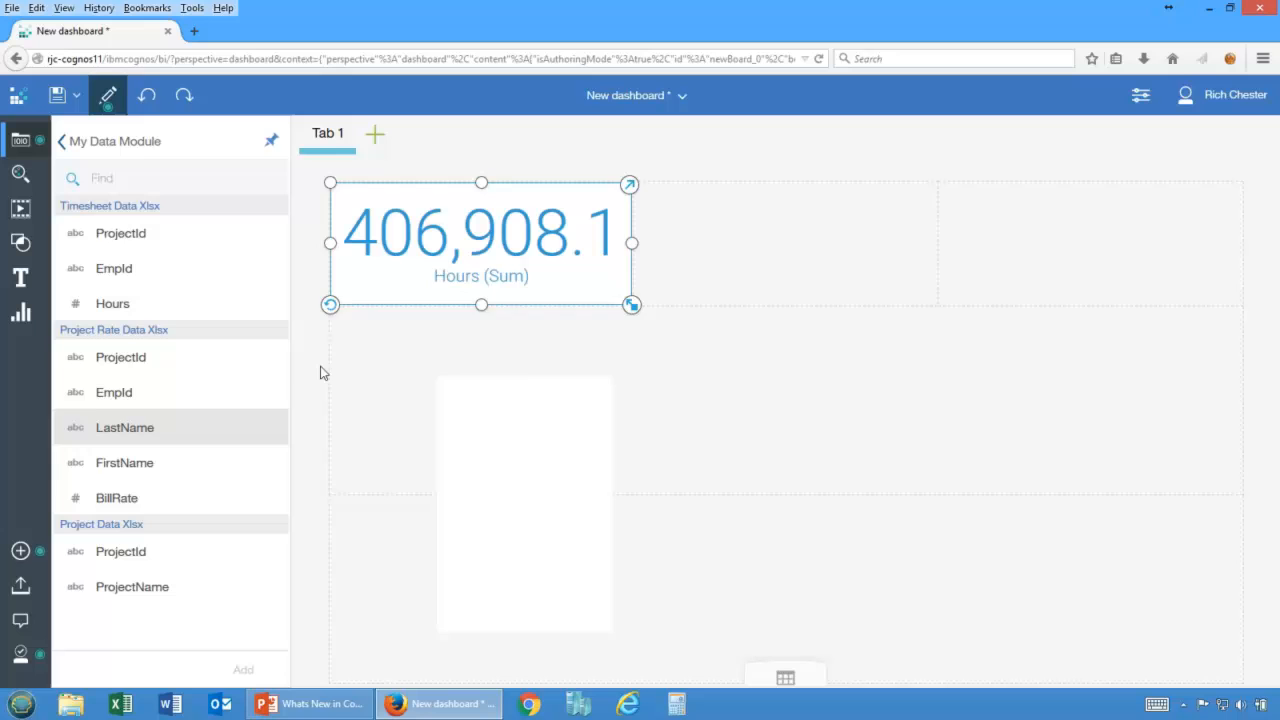
pyautogui.moveTo(114, 502); pyautogui.dragTo(501, 489)
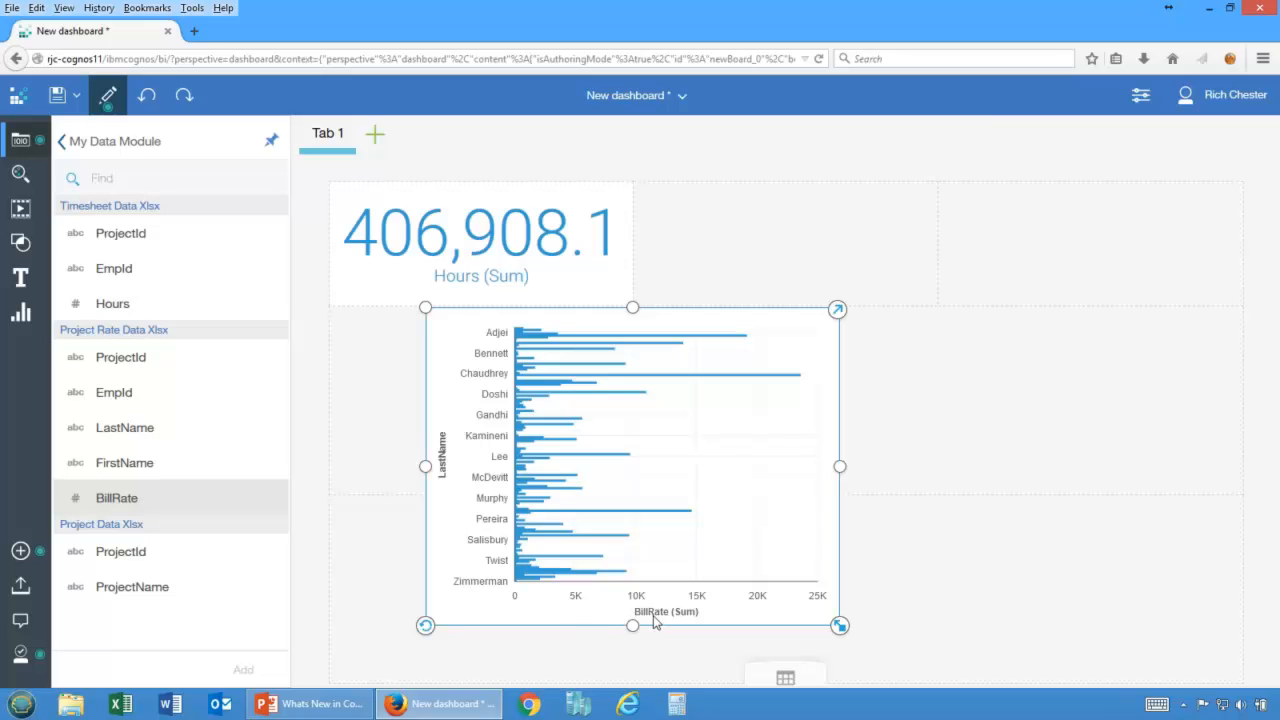
pyautogui.click(603, 620)
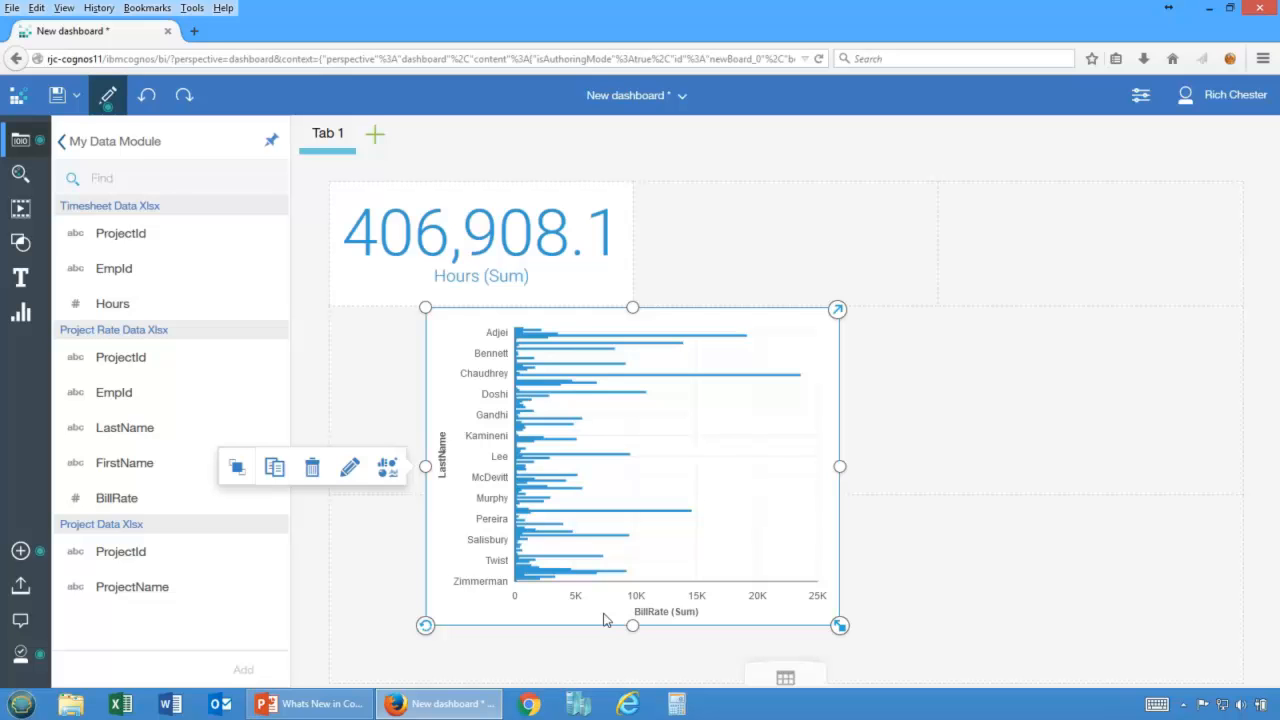
pyautogui.click(652, 617)
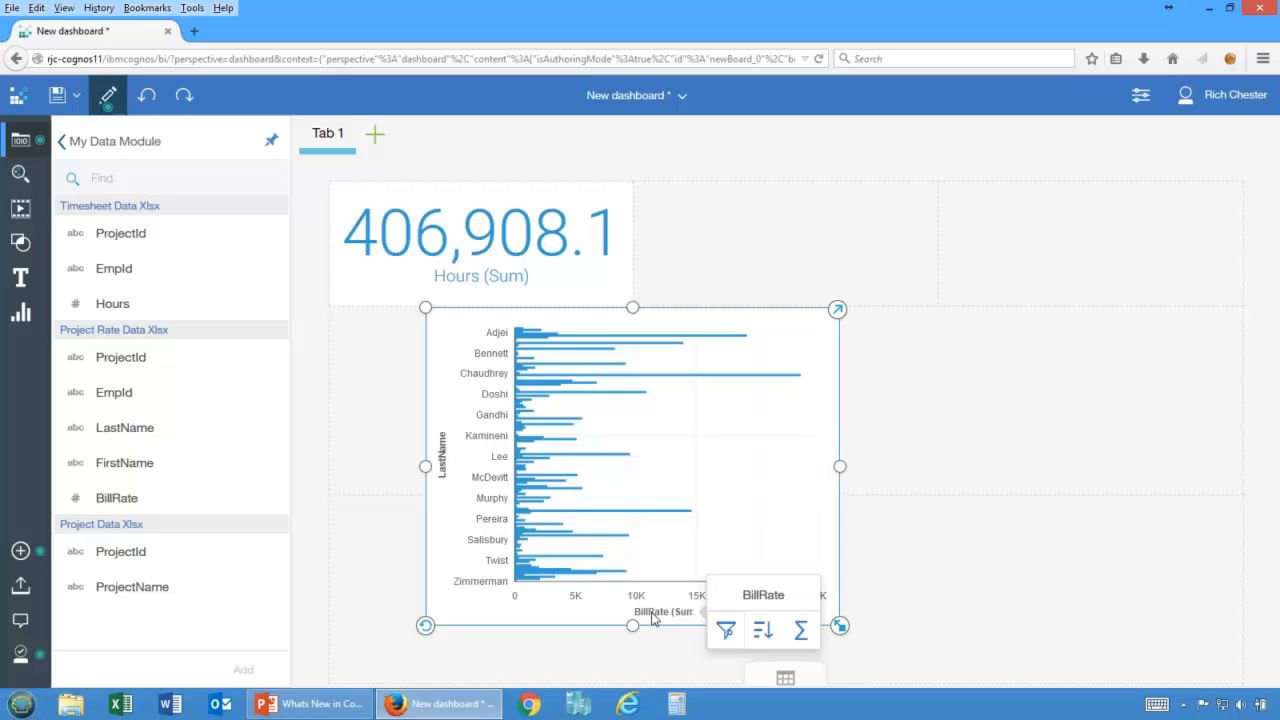
pyautogui.click(800, 630)
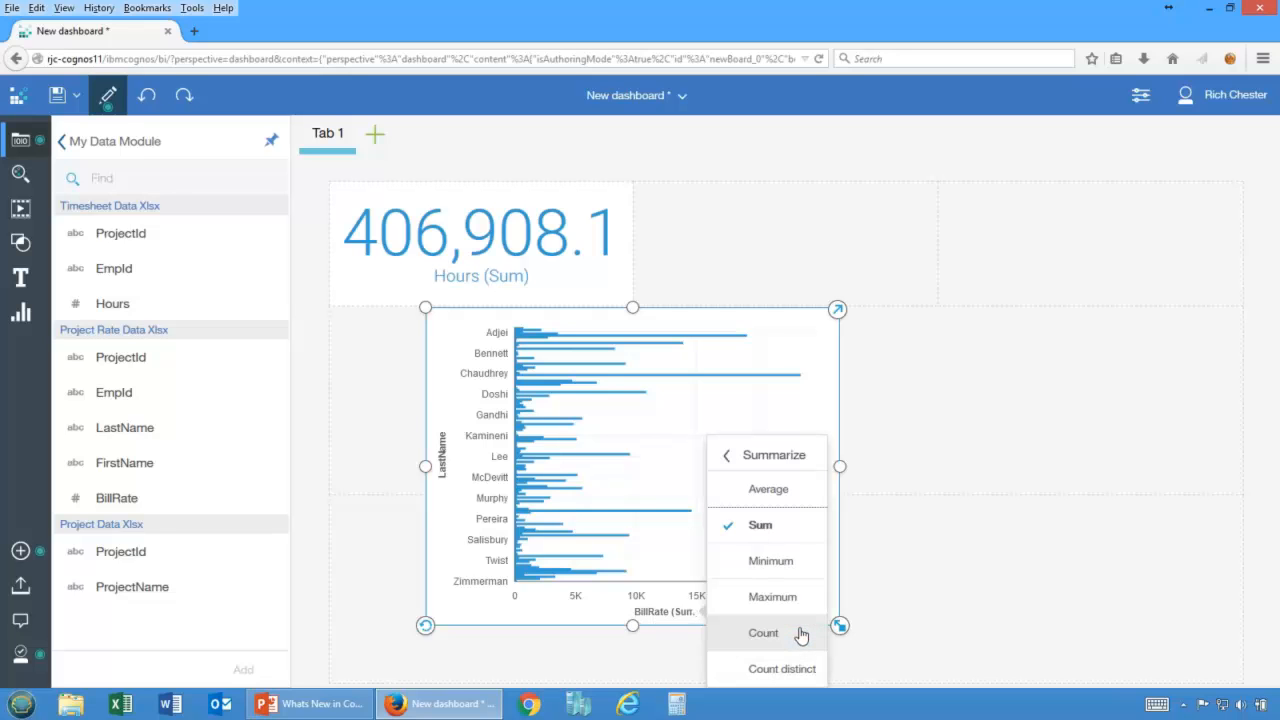
pyautogui.click(767, 490)
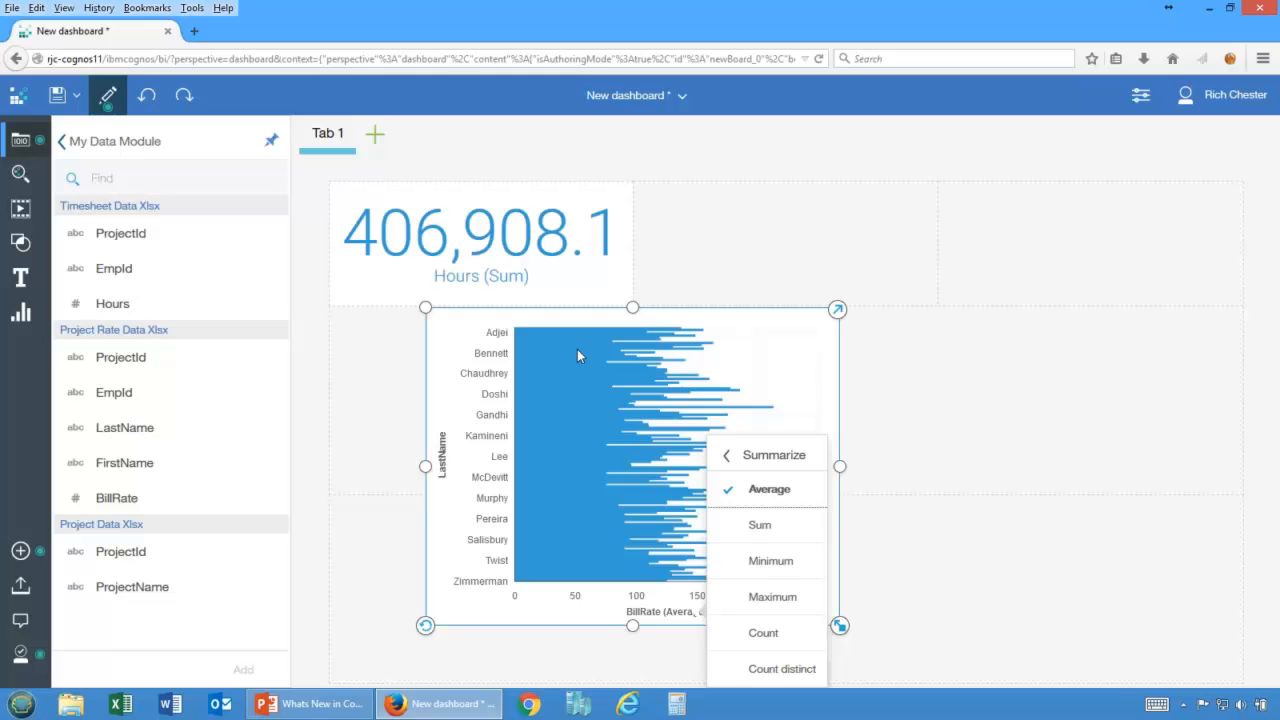
# Switch to PowerPoint, start the slide show and advance to the next slide.
pyautogui.click(306, 706)
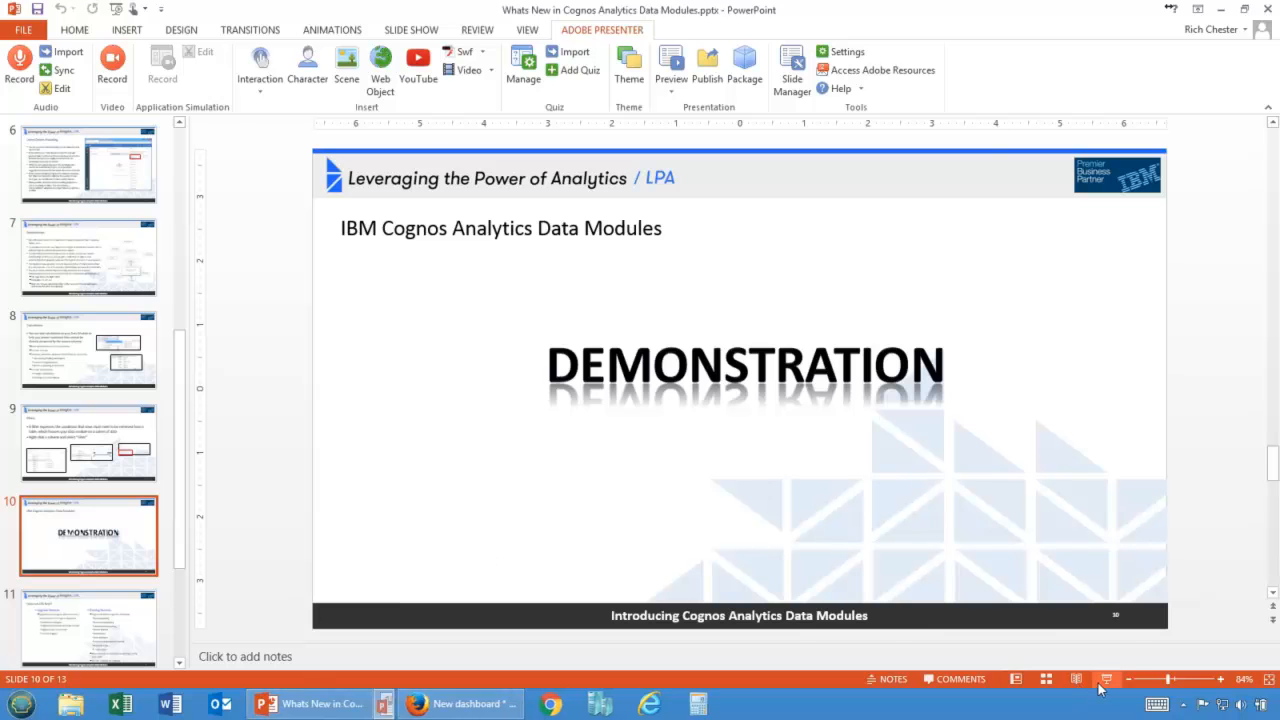
pyautogui.click(1105, 680)
pyautogui.click(943, 493)
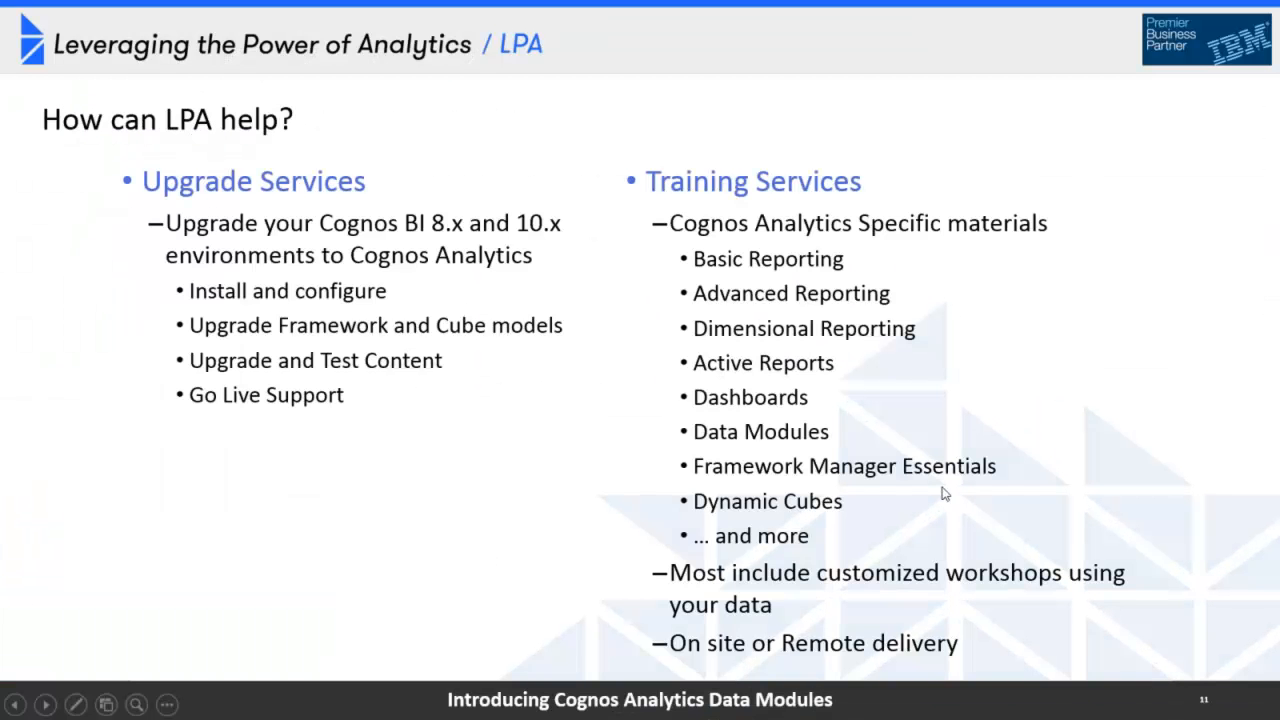